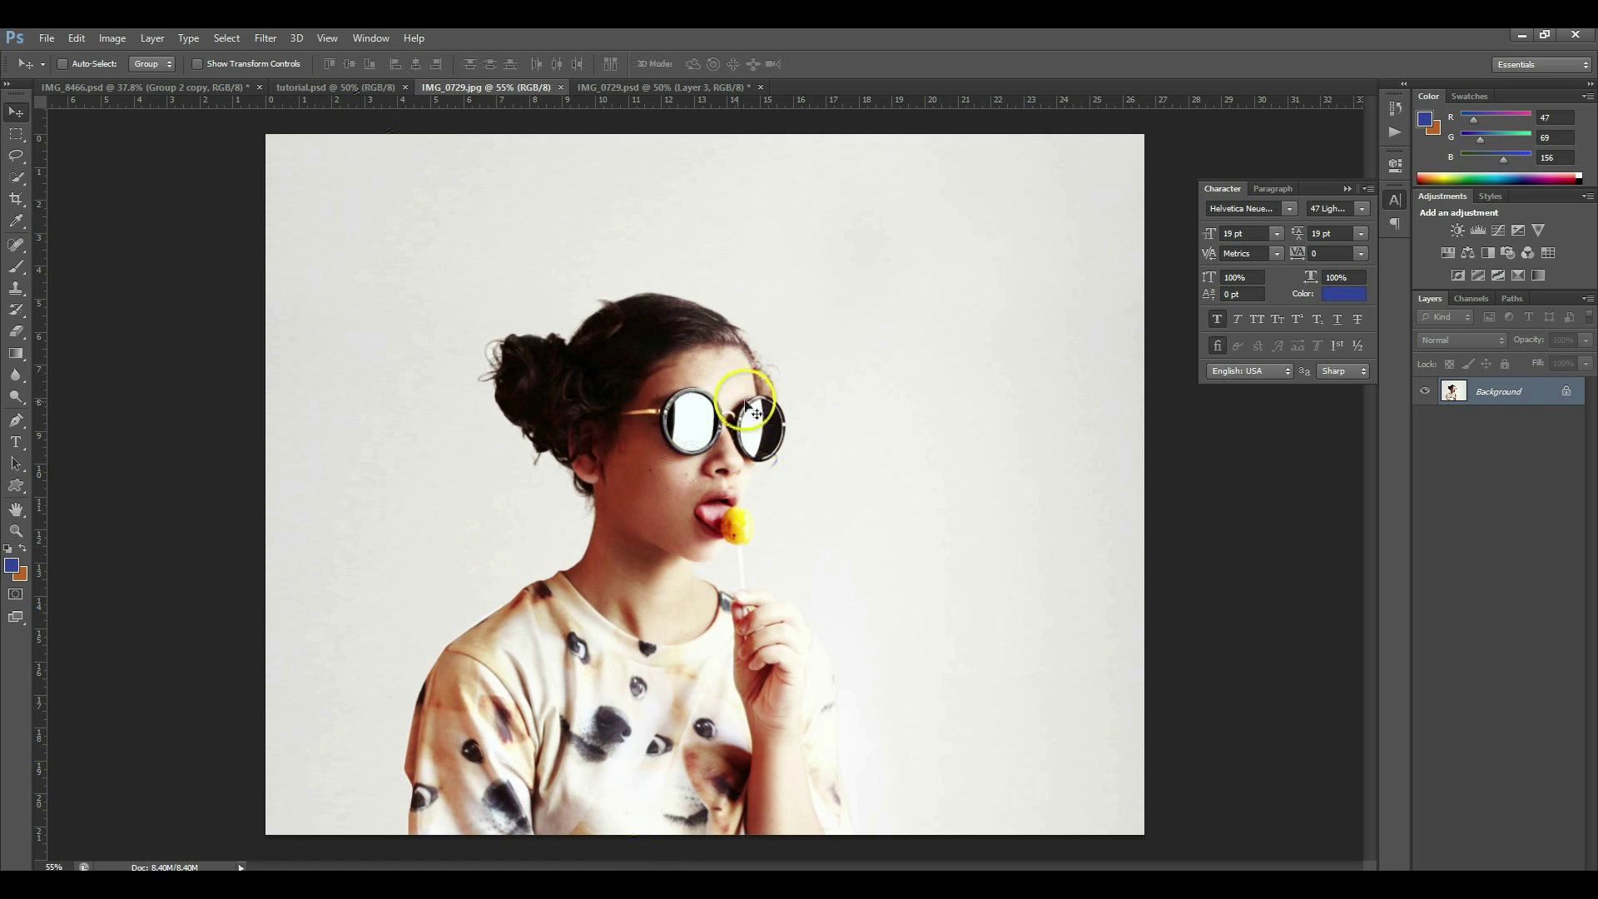
Step: Compare the white-background photo IMG_0729.jpg with the original in tutorial.psd, finishing on tutorial.psd
{"action": "scroll", "coordinate": [746, 409], "scroll_direction": "down", "scroll_amount": 3}
{"action": "scroll", "coordinate": [785, 346], "scroll_direction": "up", "scroll_amount": 6}
{"action": "scroll", "coordinate": [736, 414], "scroll_direction": "down", "scroll_amount": 3}
{"action": "scroll", "coordinate": [735, 414], "scroll_direction": "up", "scroll_amount": 1}
{"action": "scroll", "coordinate": [517, 338], "scroll_direction": "down", "scroll_amount": 3}
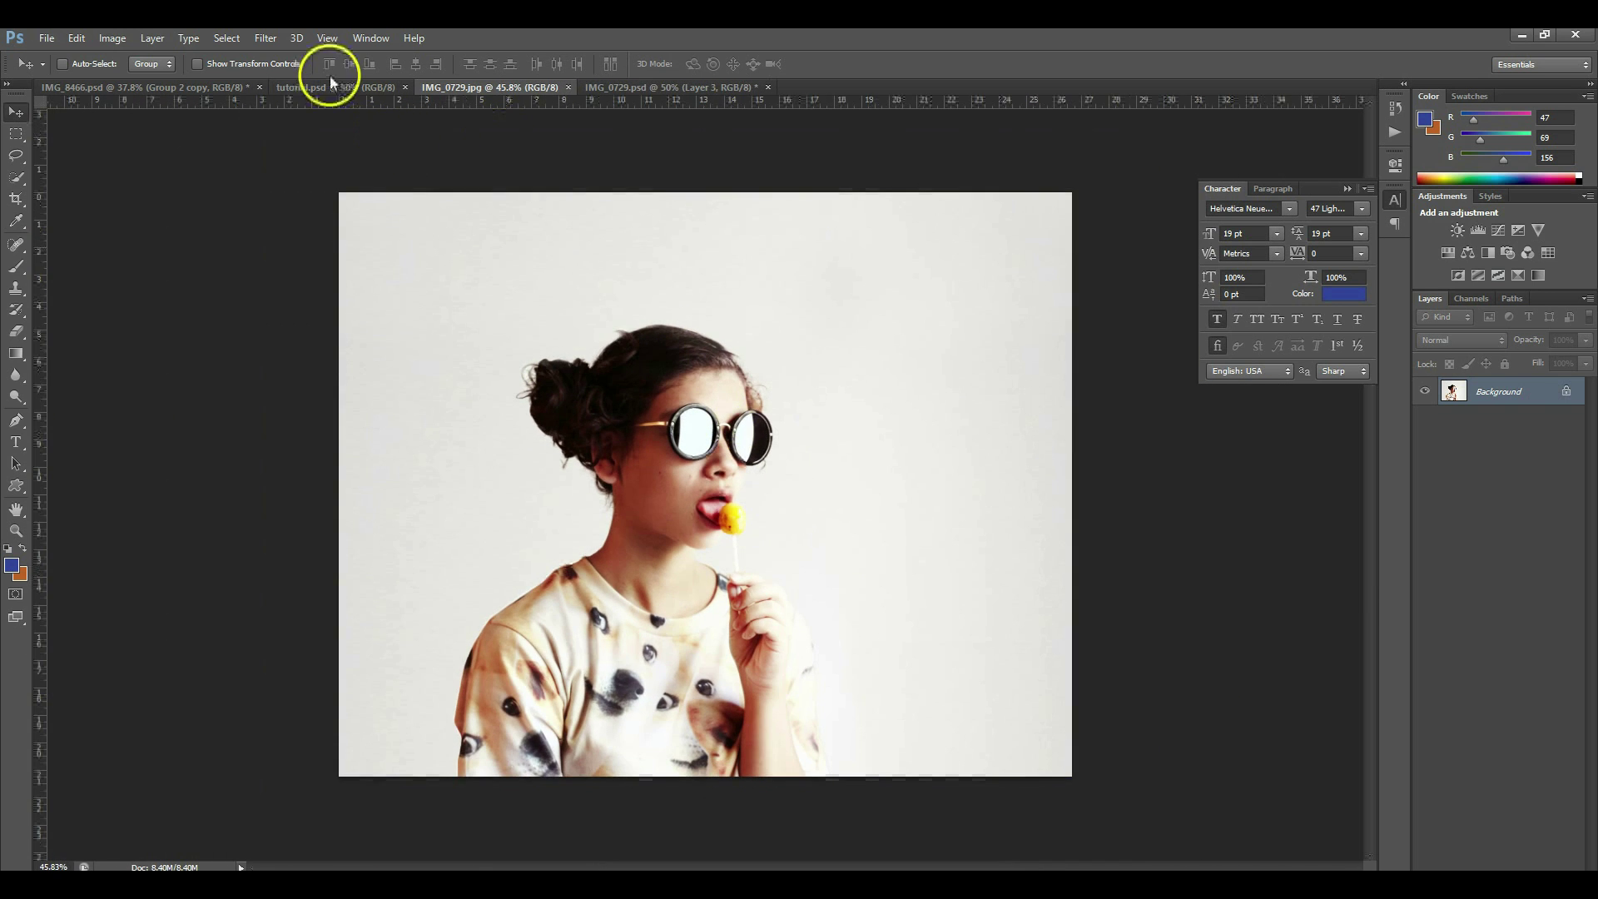
{"action": "left_click", "coordinate": [331, 88]}
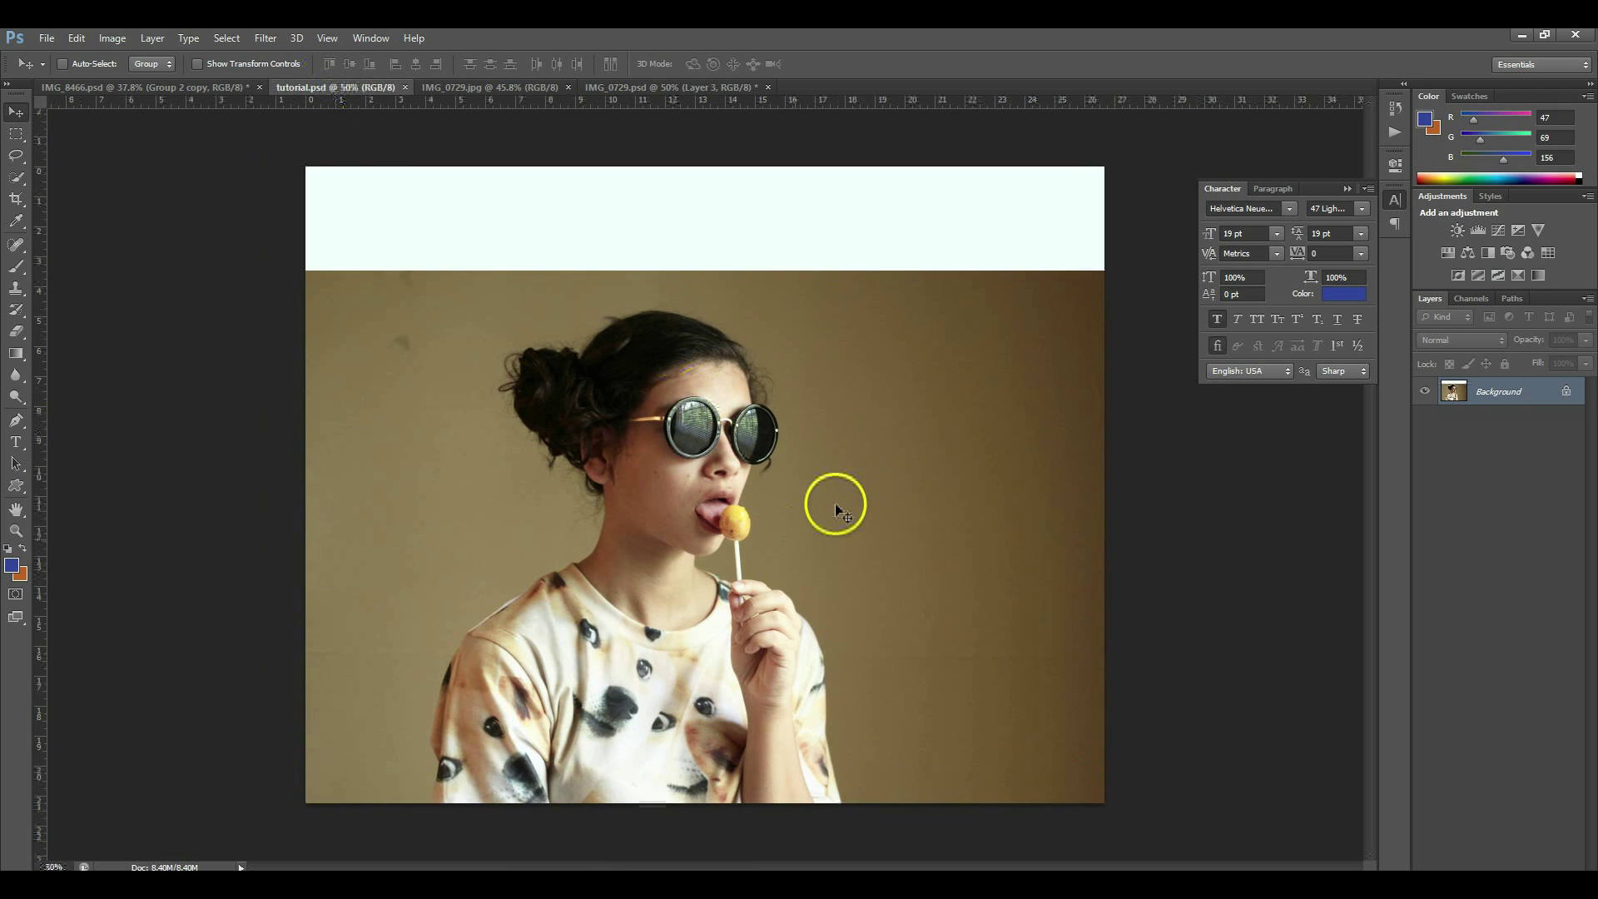
{"action": "left_click", "coordinate": [527, 88]}
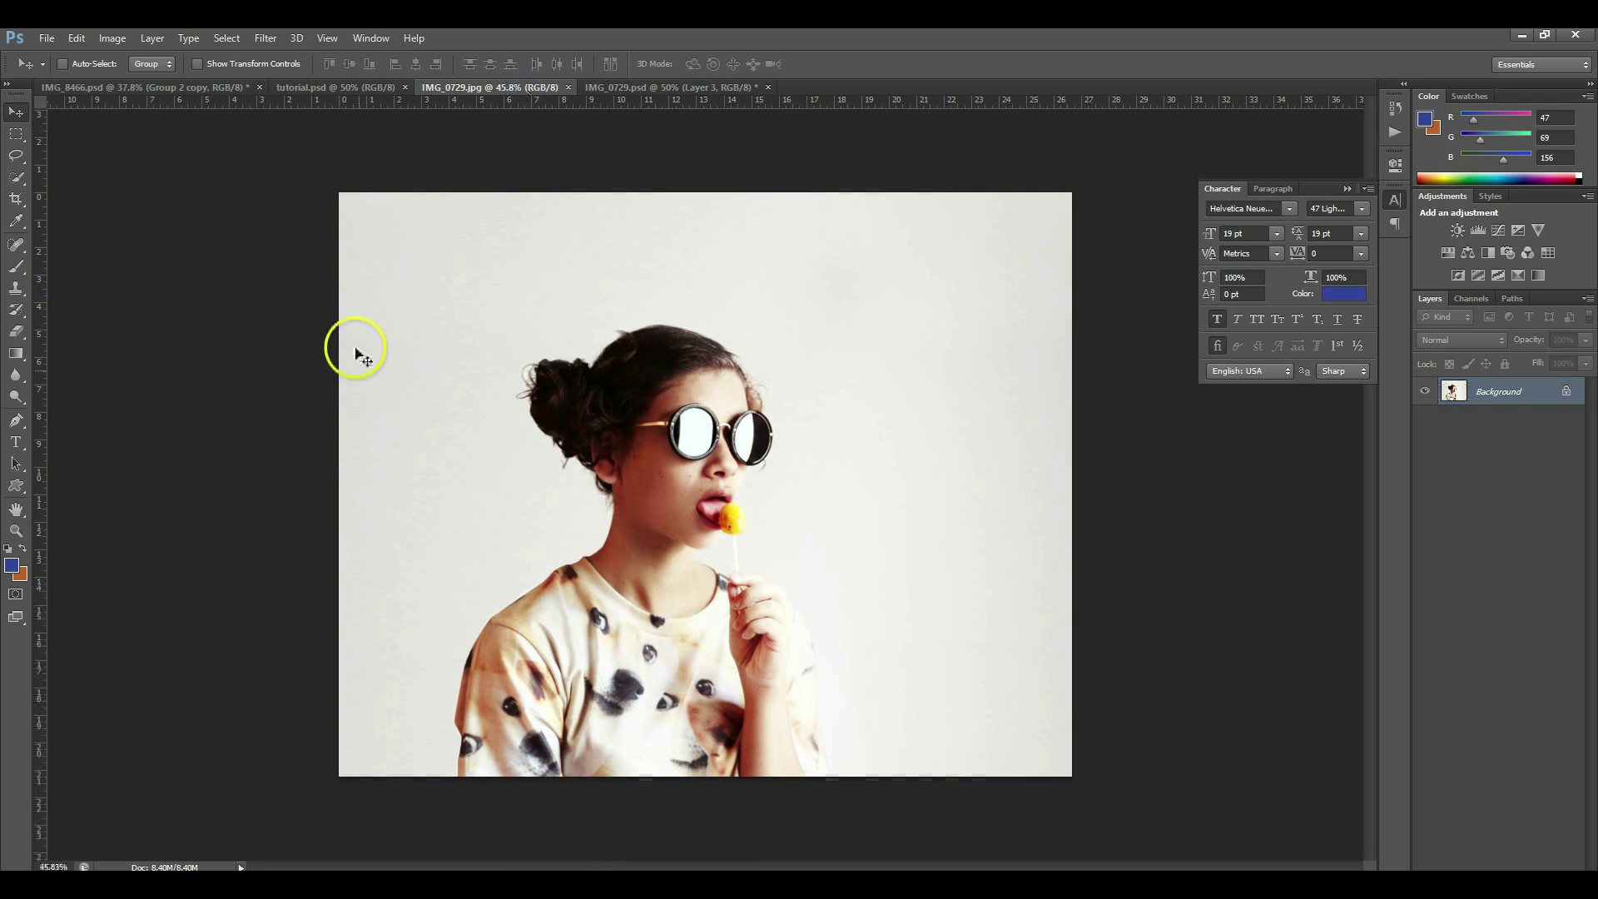
{"action": "left_click", "coordinate": [342, 87]}
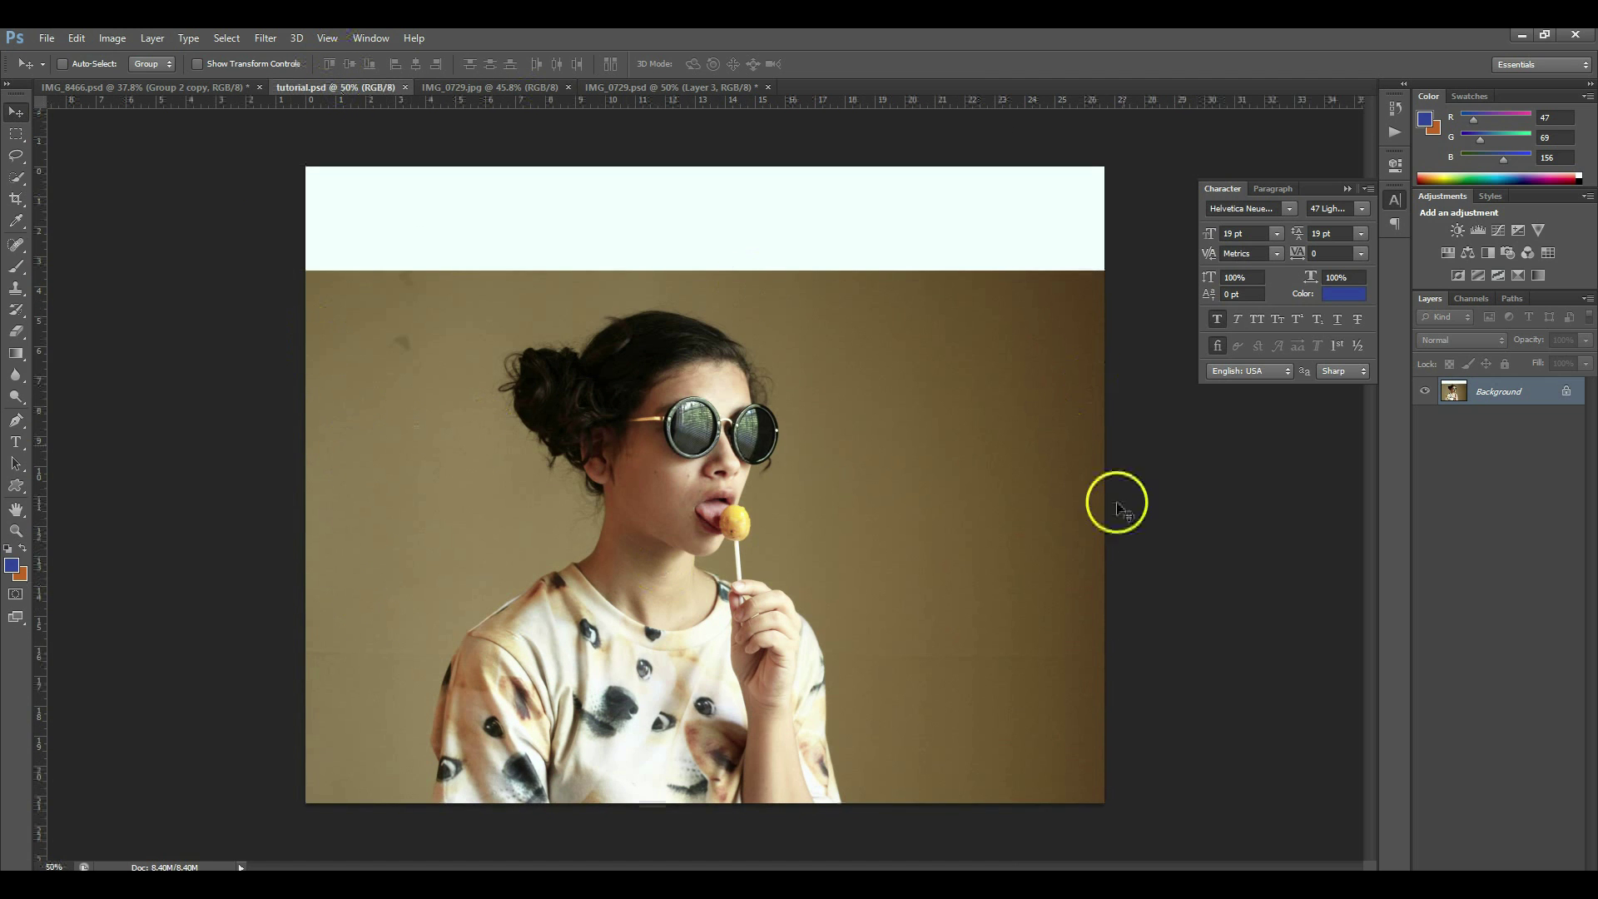
Step: Duplicate the Background layer of tutorial.psd and crop off the white strip above the photo
{"action": "scroll", "coordinate": [1087, 557], "scroll_direction": "down", "scroll_amount": 1}
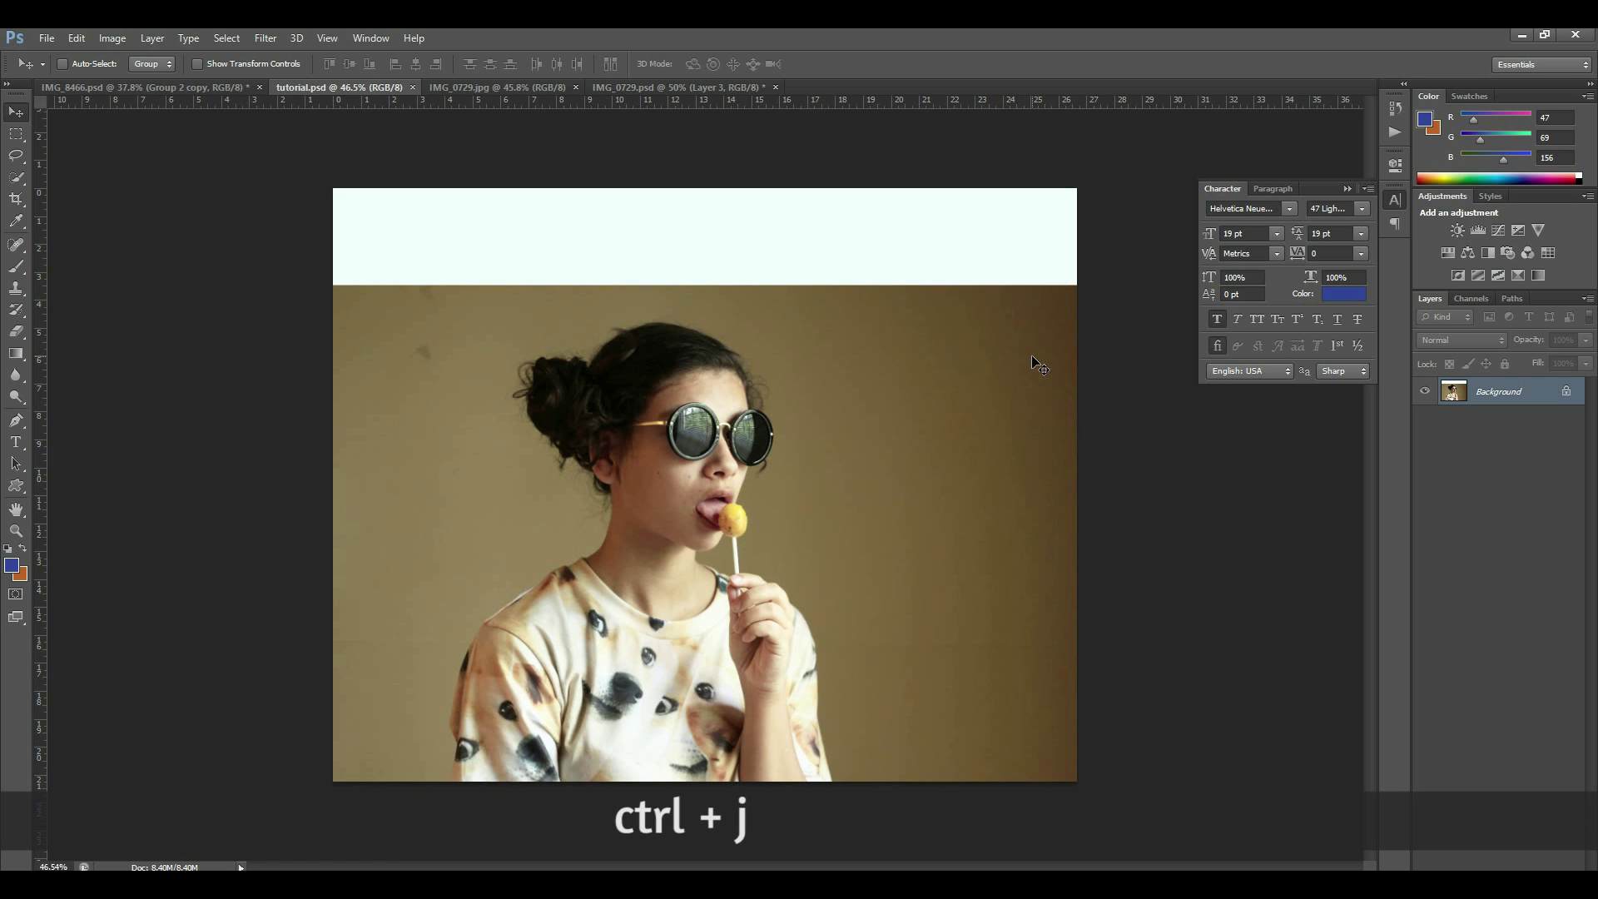
{"action": "key", "text": "ctrl+j"}
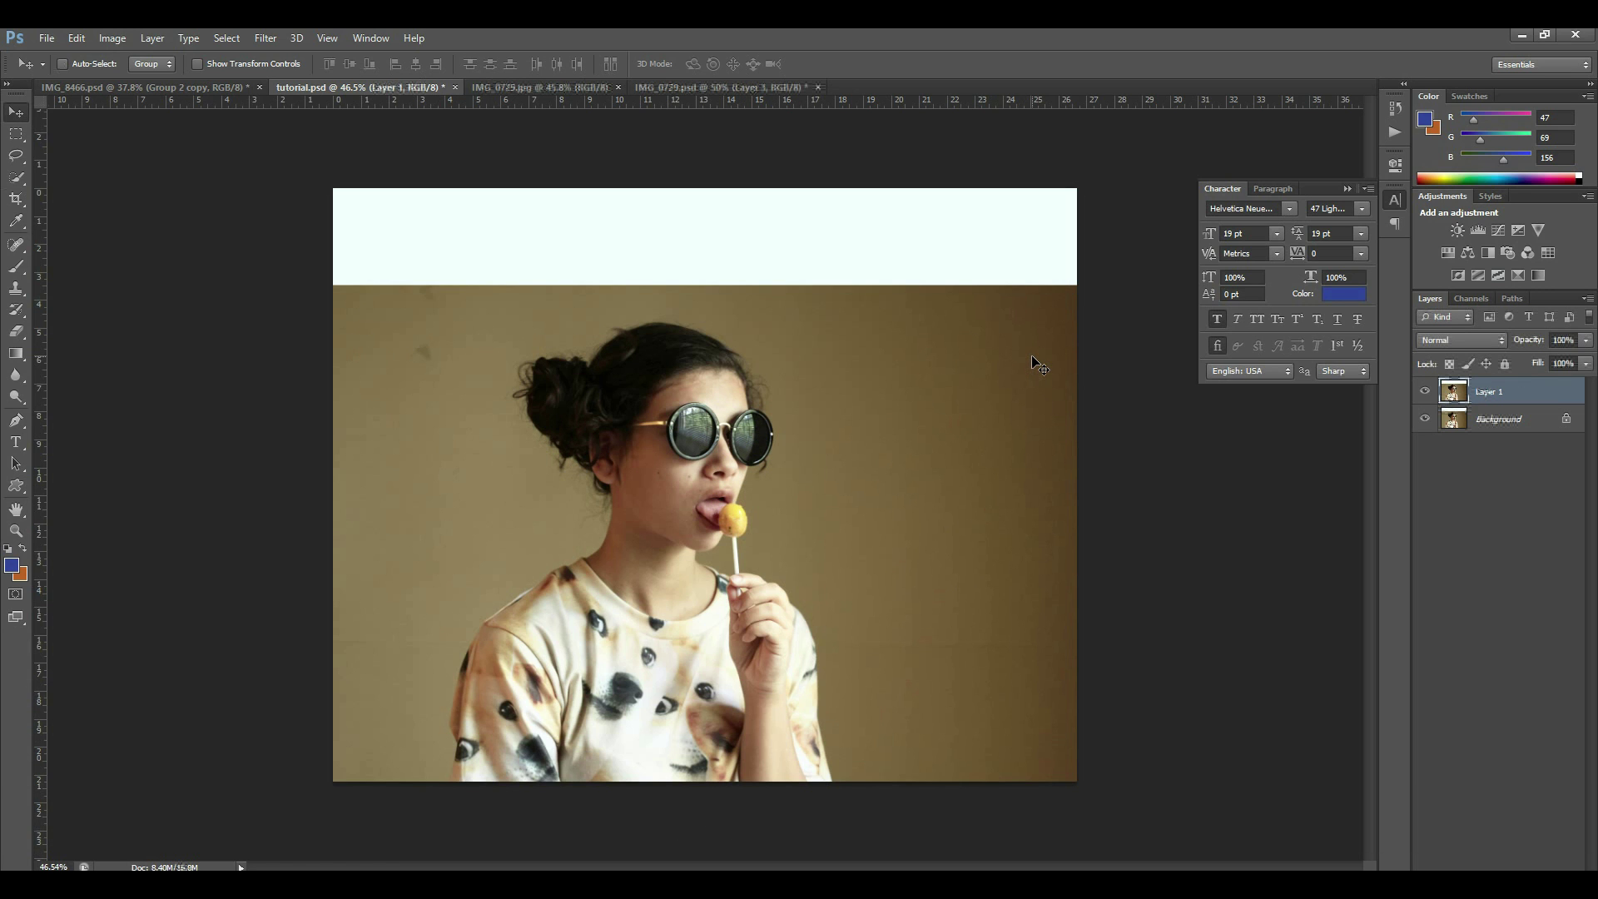
{"action": "left_click", "coordinate": [979, 325]}
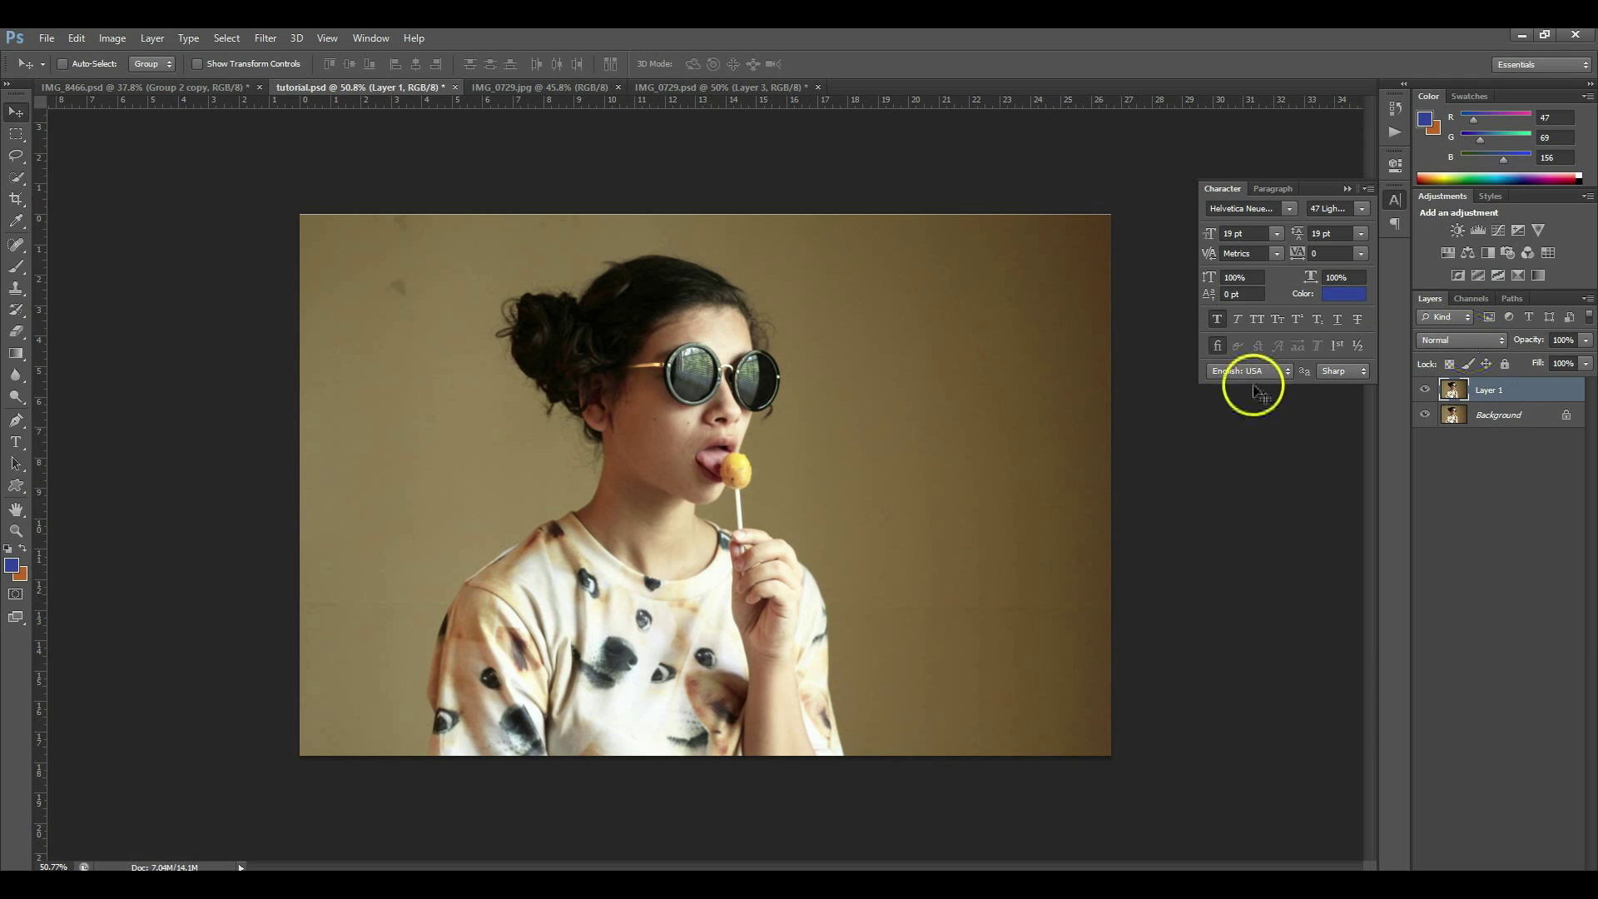
Step: Select the brown wall on both sides of the woman with the Quick Selection tool, enlarging the brush to 30
{"action": "left_click", "coordinate": [13, 179]}
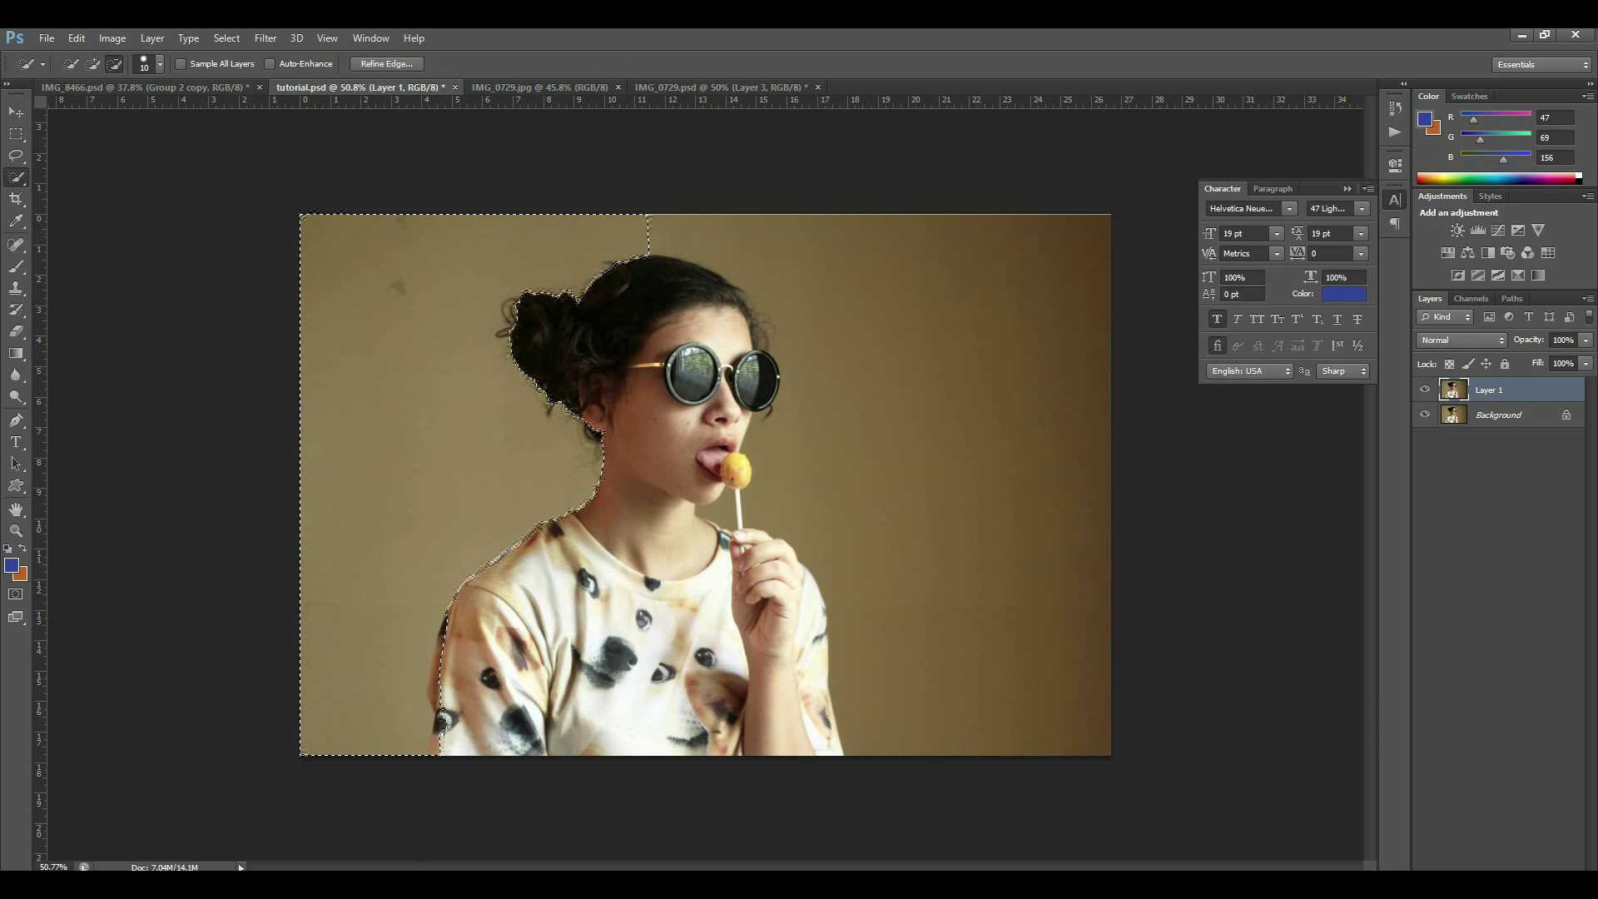
{"action": "left_click", "coordinate": [92, 63]}
{"action": "mouse_move", "coordinate": [707, 230]}
{"action": "left_mouse_down"}
{"action": "mouse_move", "coordinate": [691, 233]}
{"action": "mouse_move", "coordinate": [996, 342]}
{"action": "left_mouse_up"}
{"action": "key", "text": "bracketright"}
{"action": "key", "text": "bracketright"}
{"action": "key", "text": "bracketright"}
{"action": "key", "text": "bracketright"}
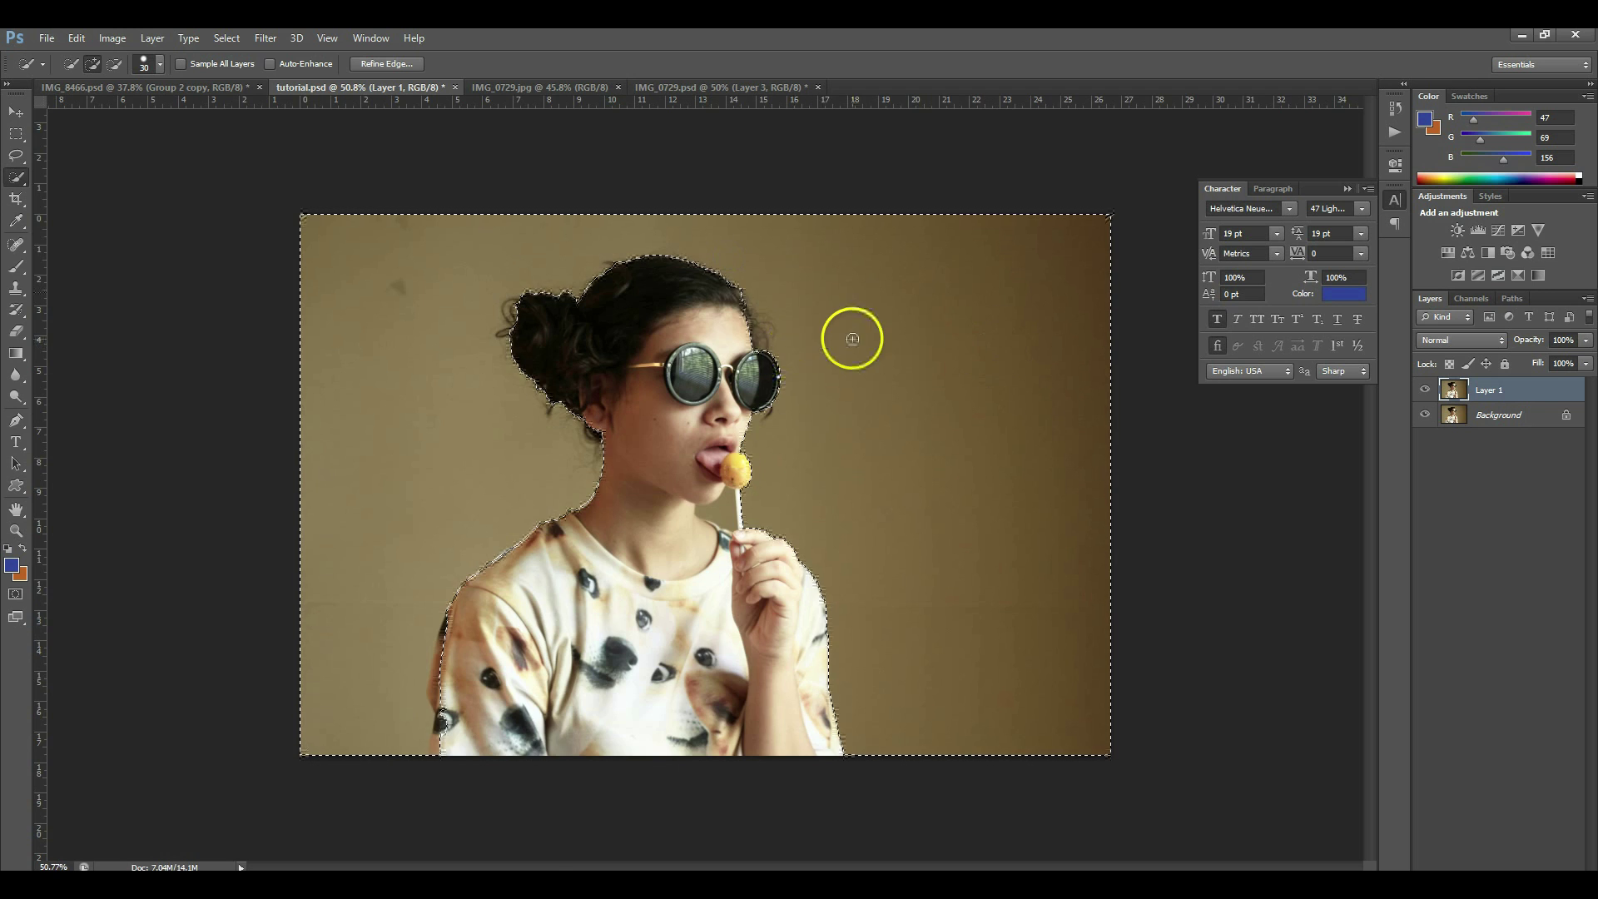
Step: Subtract the hair beside the forehead and the outer edge of the shirt sleeve from the wall selection
{"action": "scroll", "coordinate": [825, 343], "scroll_direction": "up", "scroll_amount": 8}
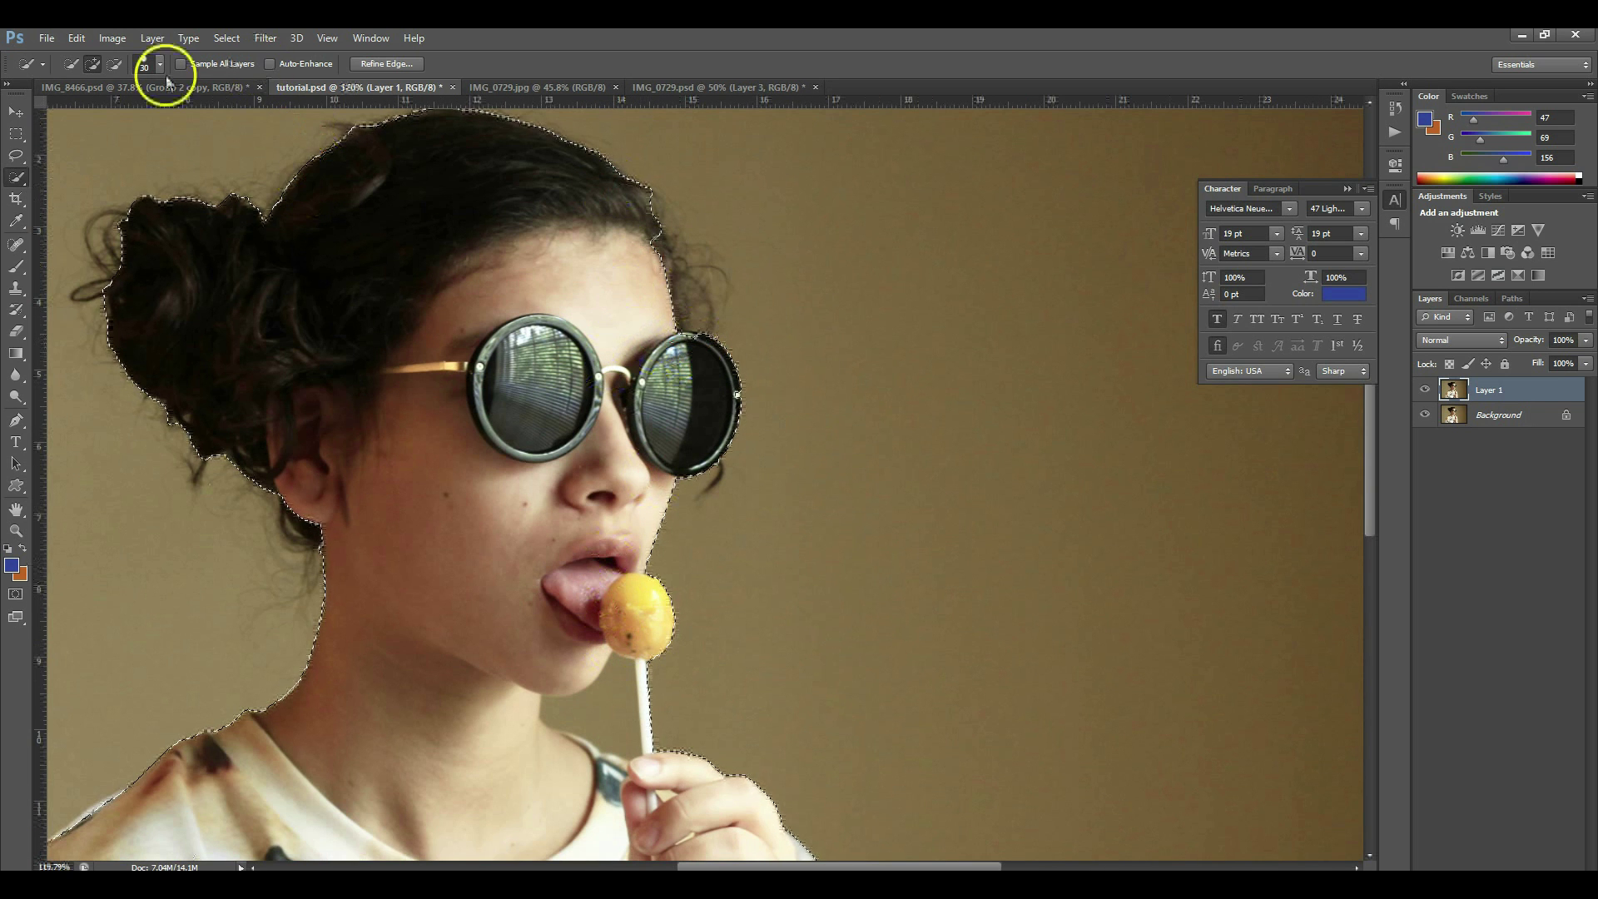
{"action": "left_click", "coordinate": [116, 65]}
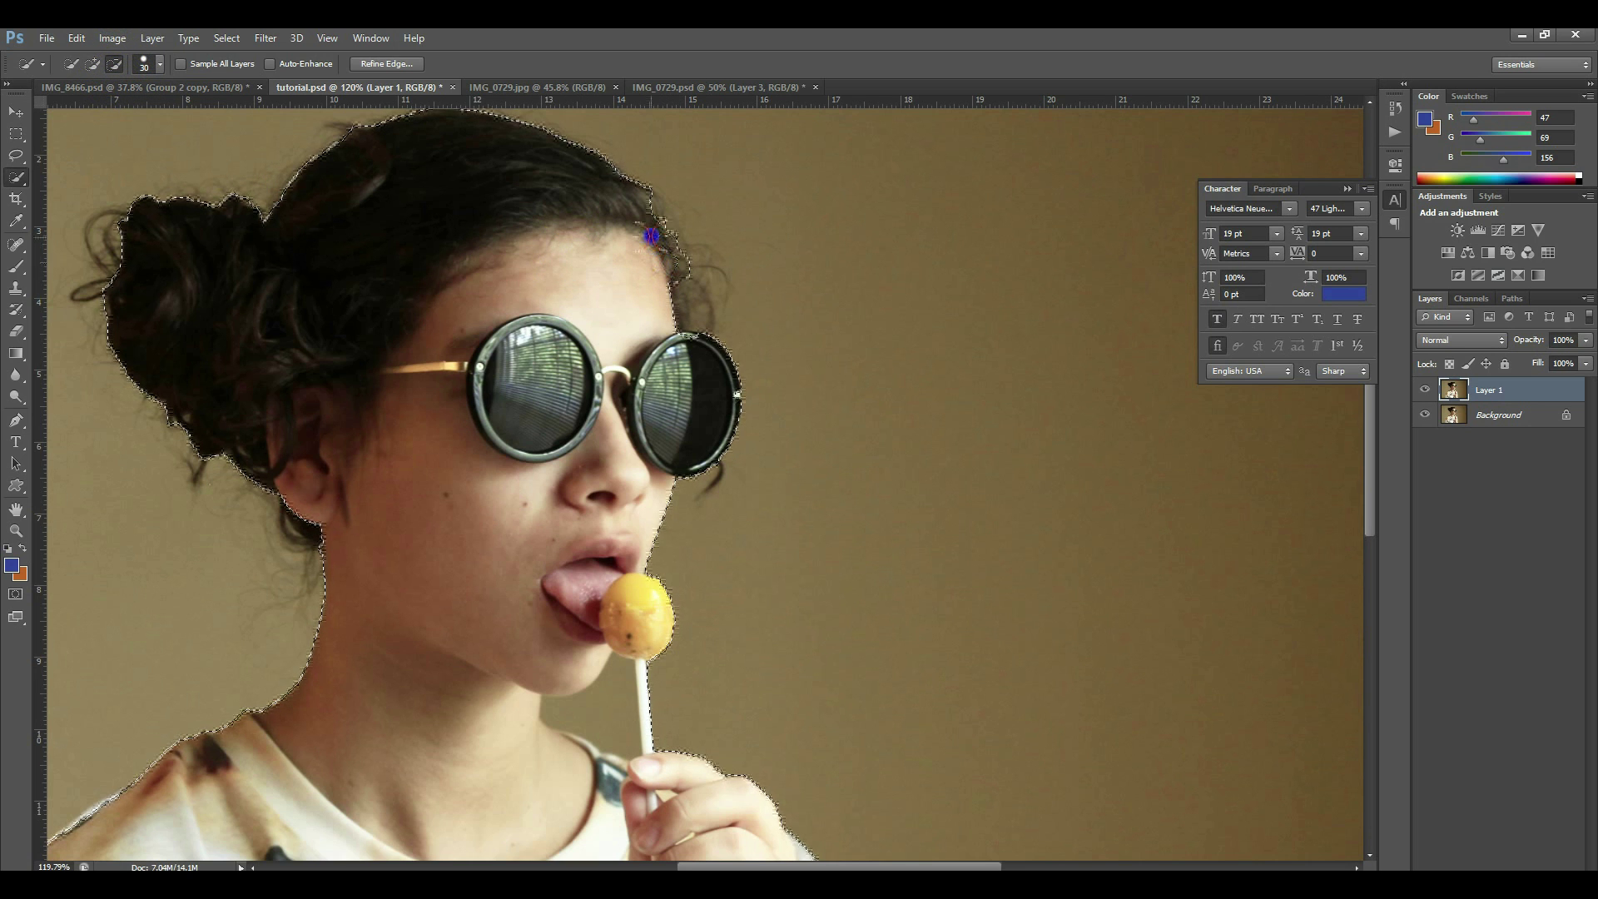
{"action": "left_click_drag", "start_coordinate": [669, 308], "coordinate": [687, 348]}
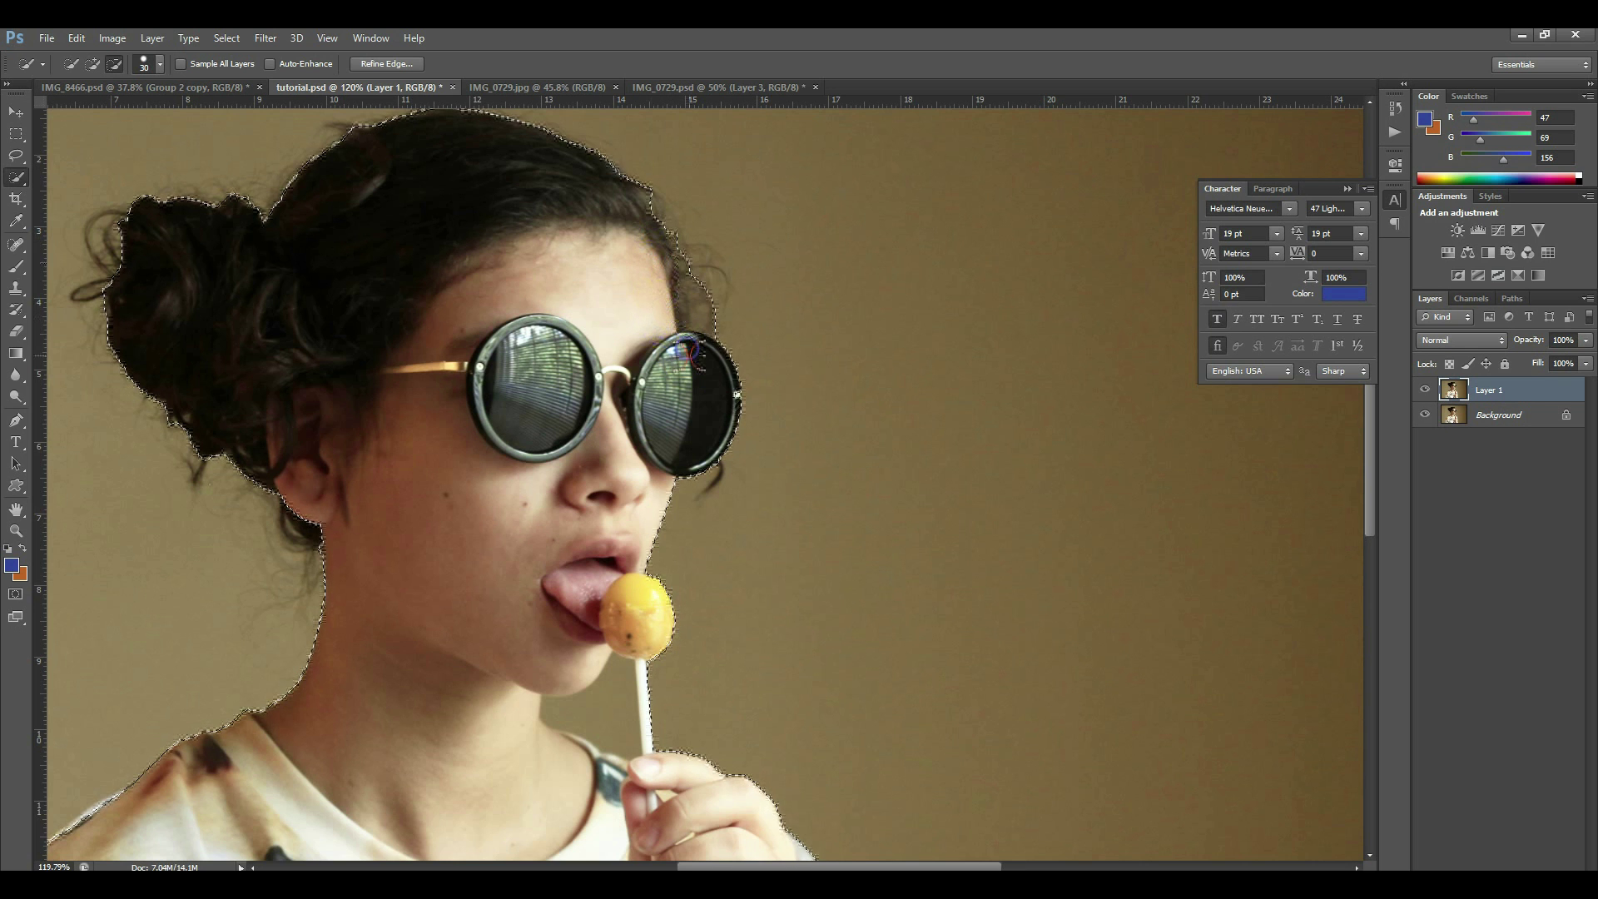
{"action": "scroll", "coordinate": [664, 450], "scroll_direction": "down", "scroll_amount": 3}
{"action": "scroll", "coordinate": [602, 586], "scroll_direction": "up", "scroll_amount": 2}
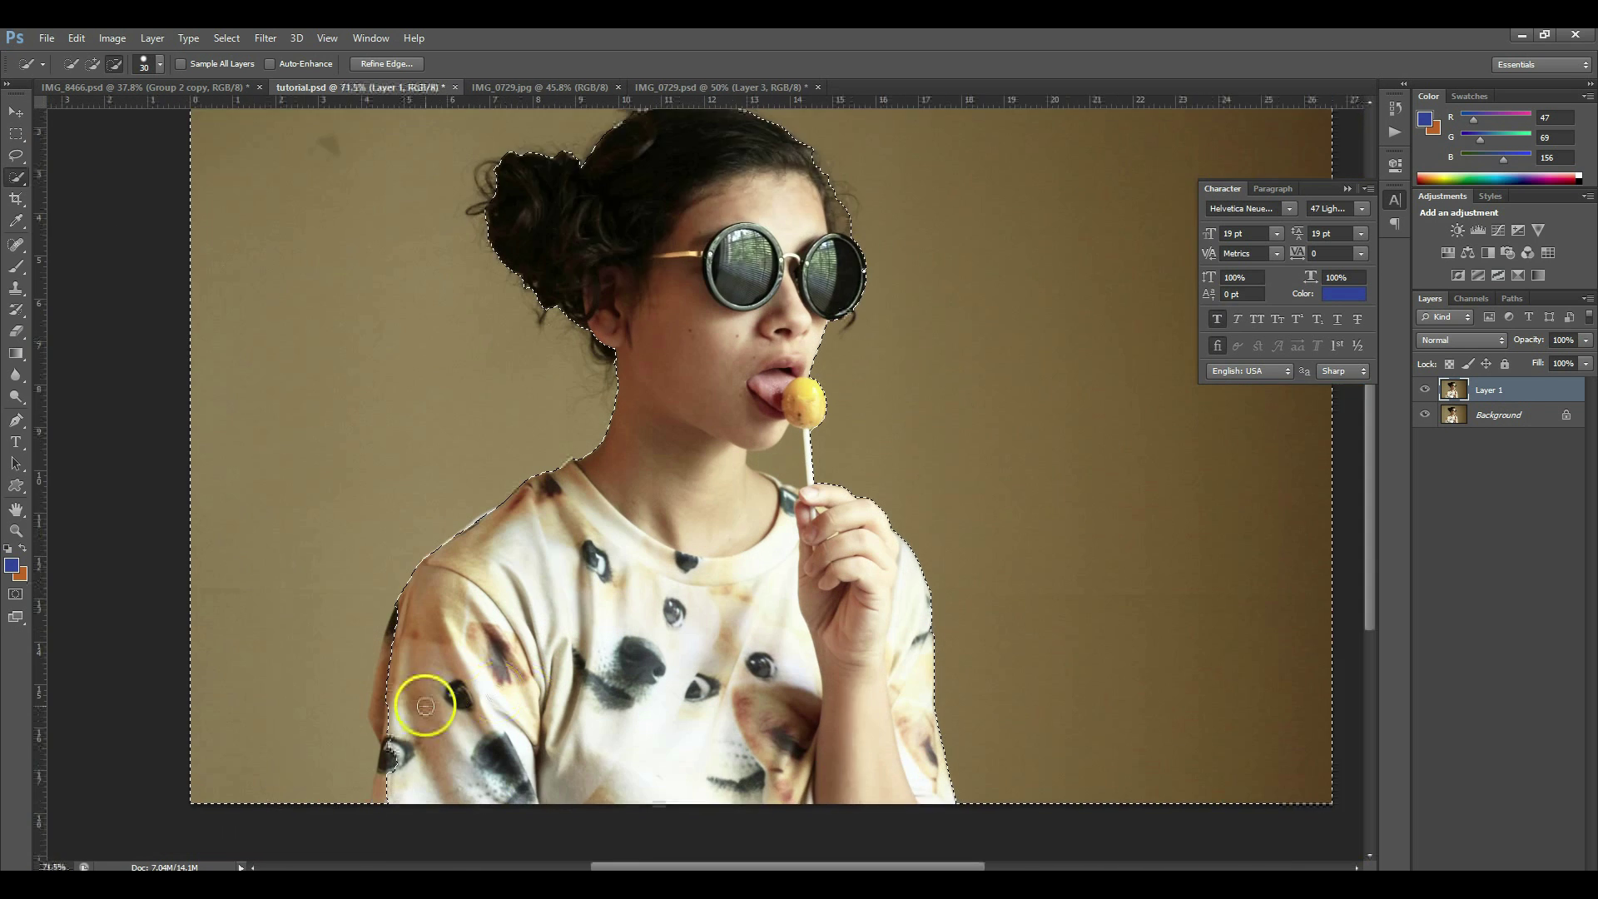
{"action": "scroll", "coordinate": [495, 693], "scroll_direction": "up", "scroll_amount": 2}
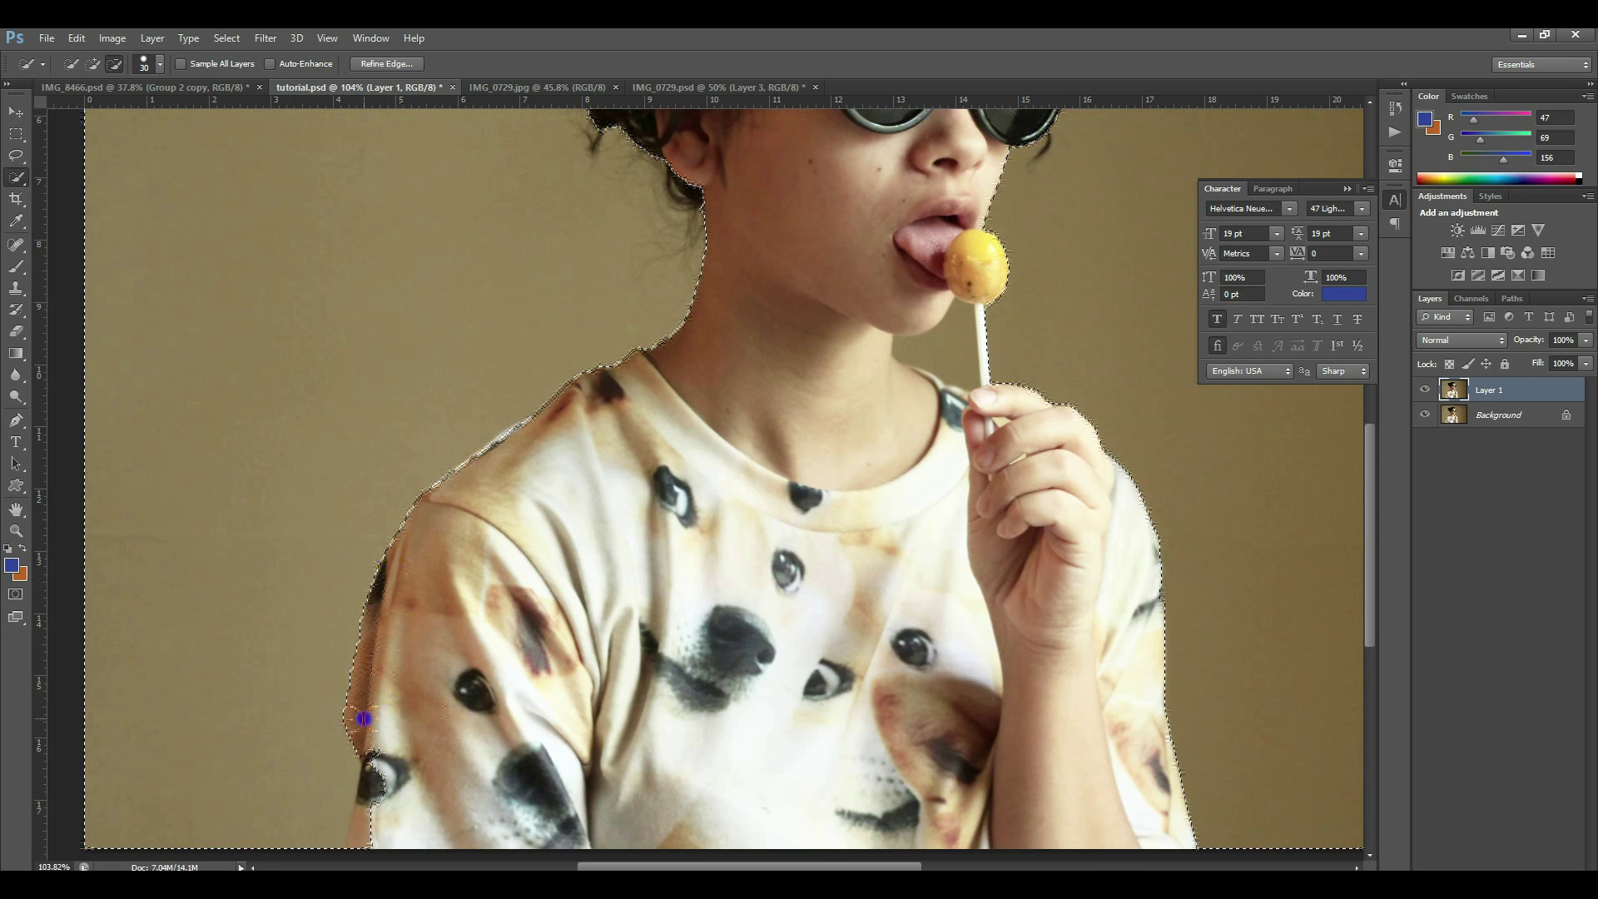
{"action": "scroll", "coordinate": [827, 613], "scroll_direction": "down", "scroll_amount": 3}
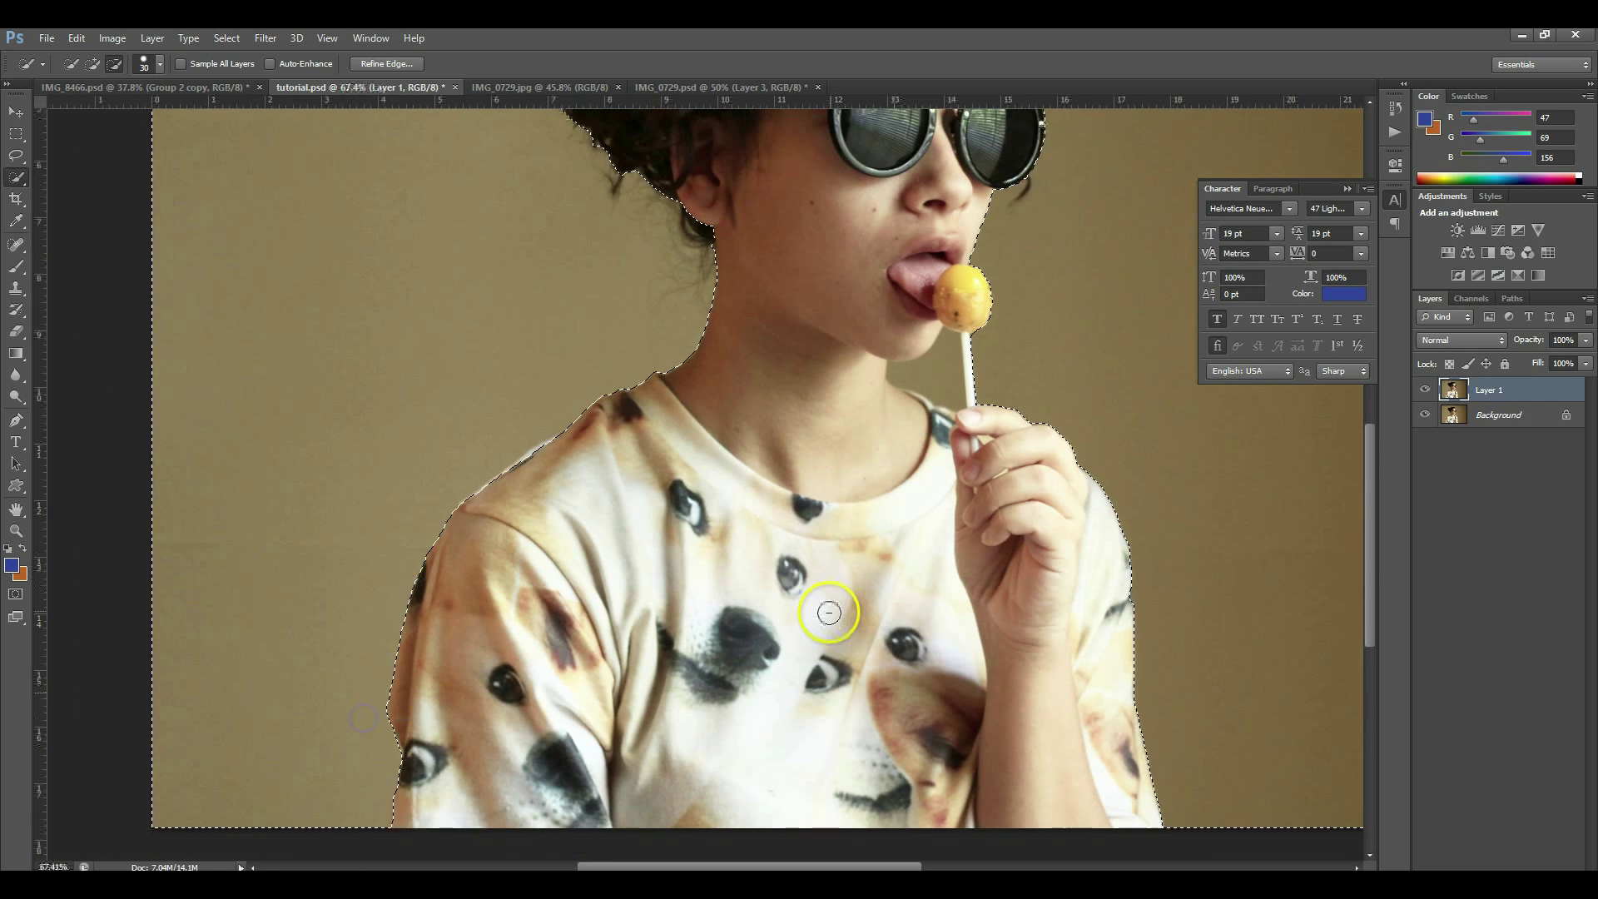
Step: Open Refine Edge for the wall selection and brush over the loose hair around the bun, forehead and neck
{"action": "left_click", "coordinate": [396, 63]}
{"action": "left_click_drag", "start_coordinate": [540, 285], "coordinate": [545, 273]}
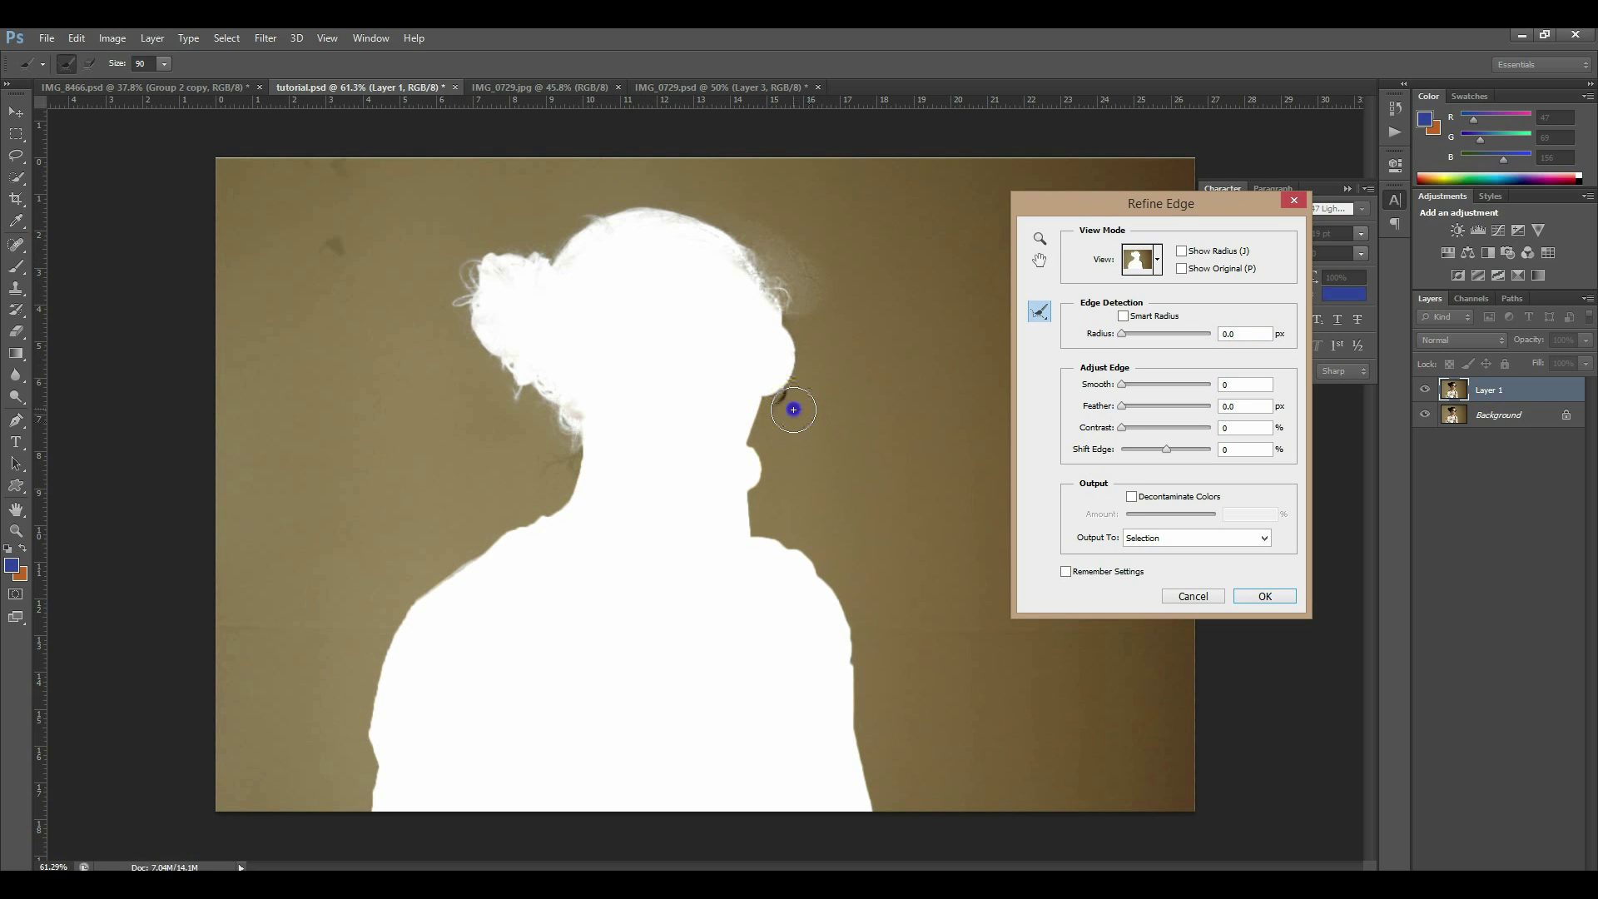
{"action": "left_click_drag", "start_coordinate": [568, 463], "coordinate": [568, 463]}
Step: Refine the selection with Smooth 7, Feather 0.7 px, Contrast 14% and Shift Edge -1%, and apply it
{"action": "left_click", "coordinate": [1129, 385]}
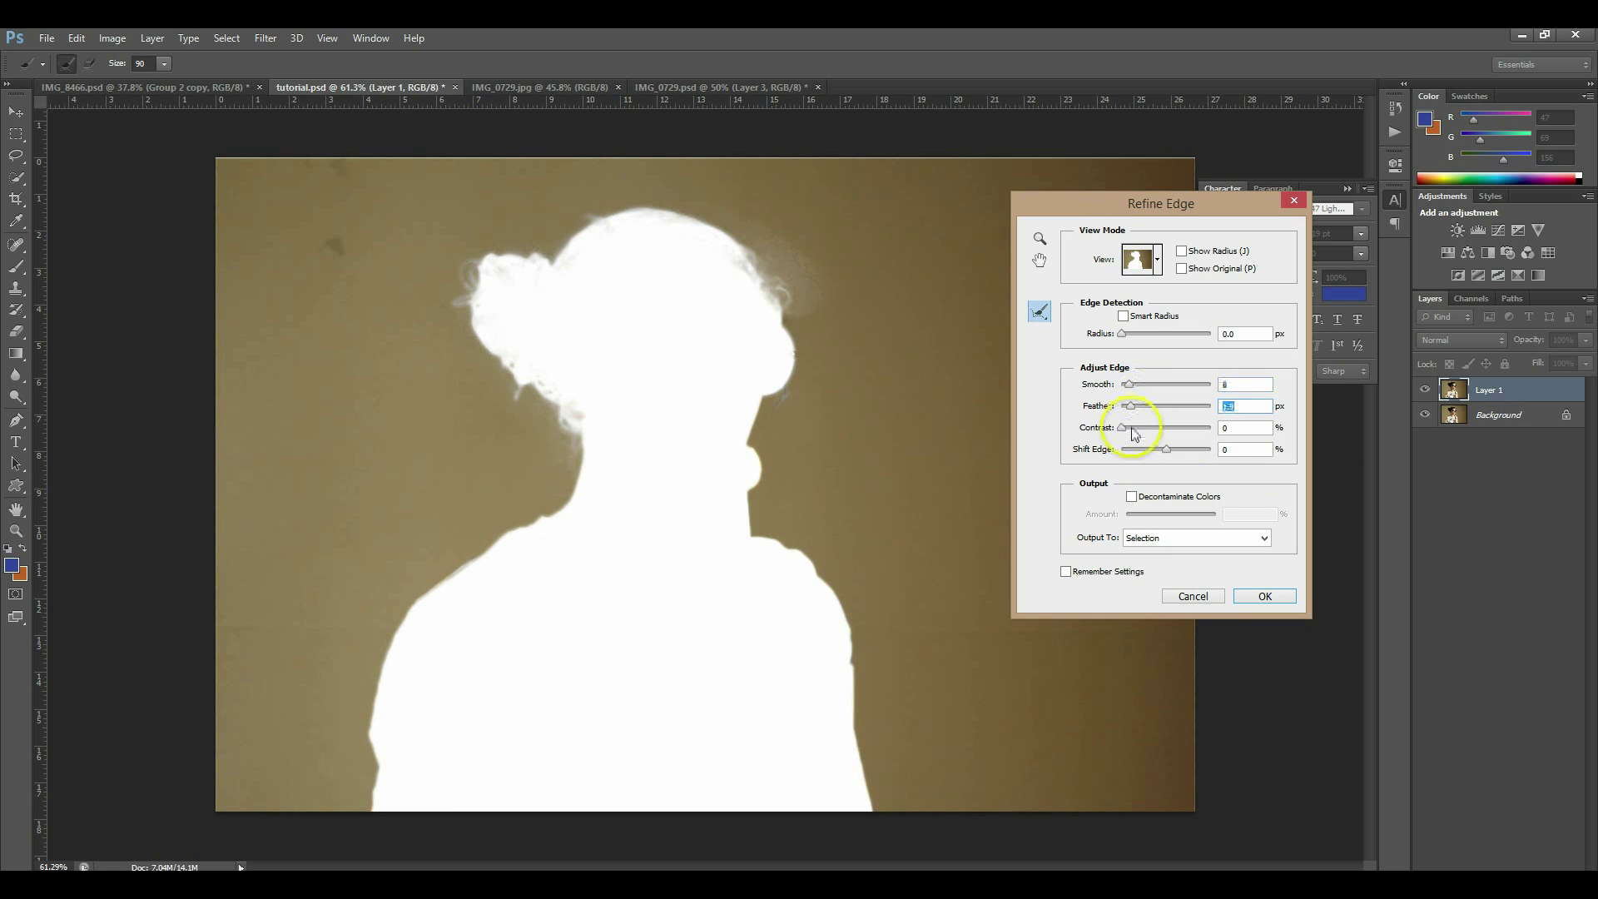
{"action": "left_click_drag", "start_coordinate": [1177, 459], "coordinate": [1137, 432]}
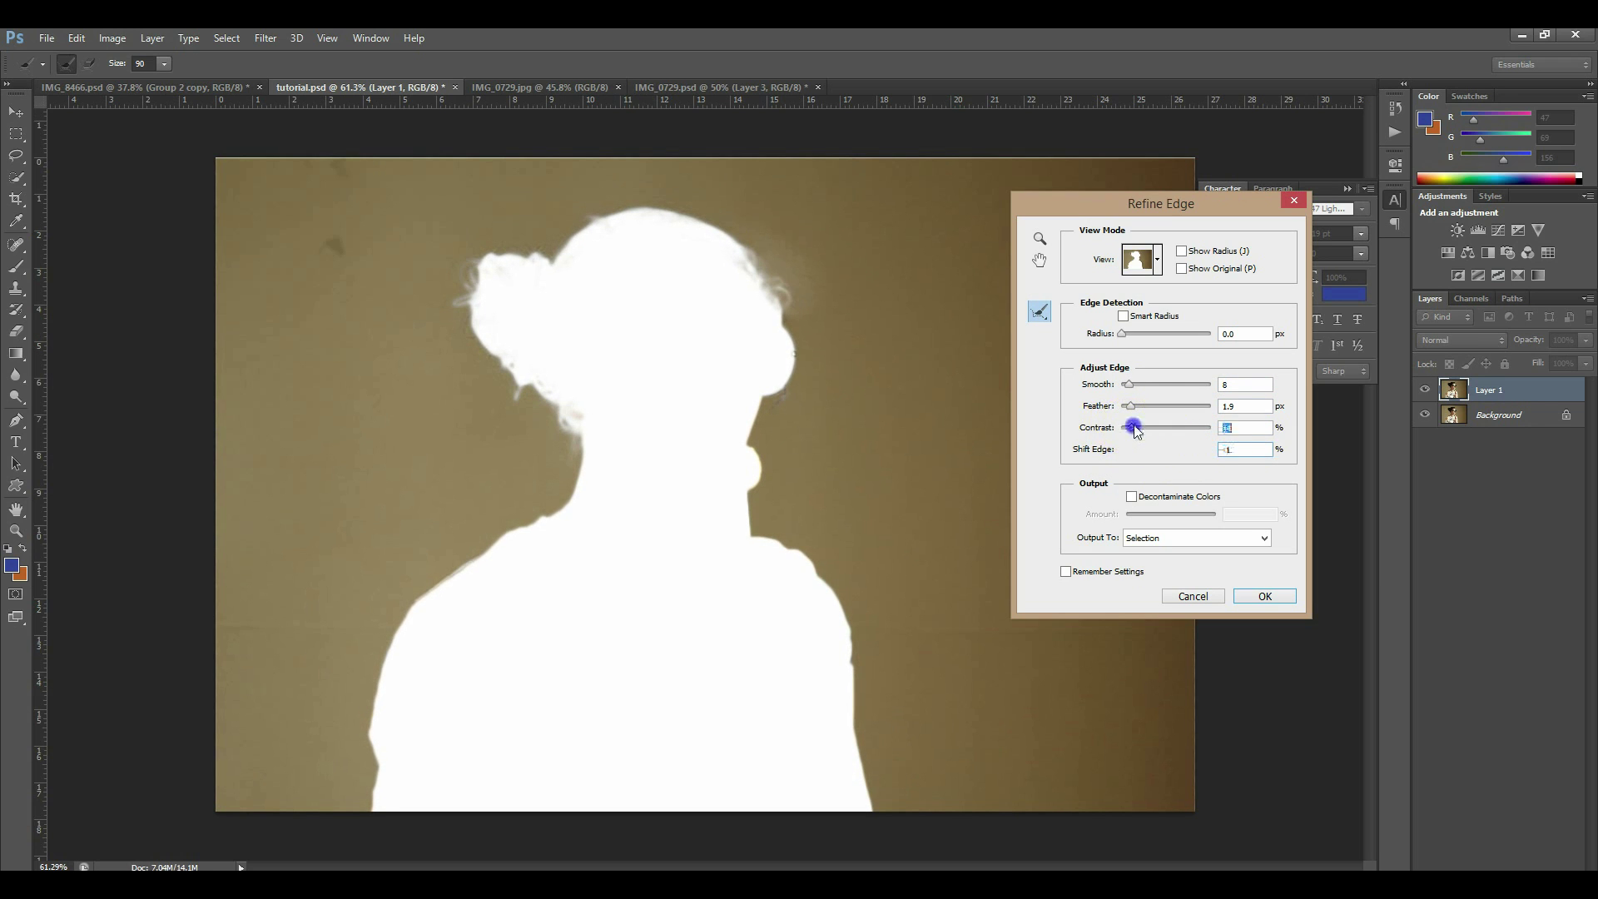
{"action": "left_click", "coordinate": [1130, 385]}
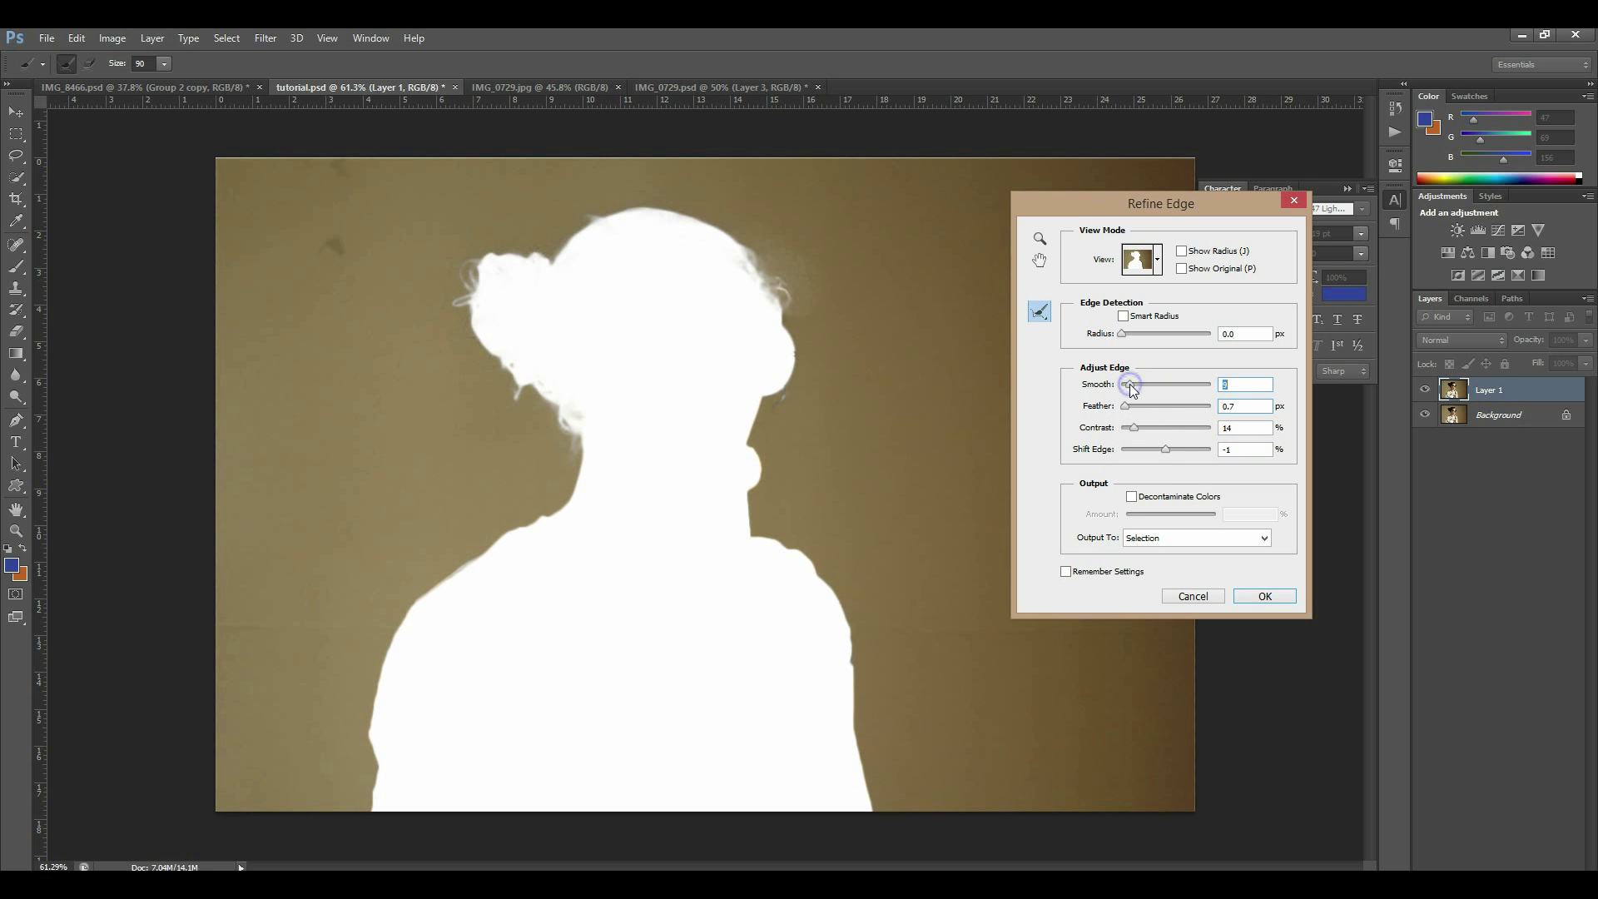
{"action": "left_click", "coordinate": [1263, 596]}
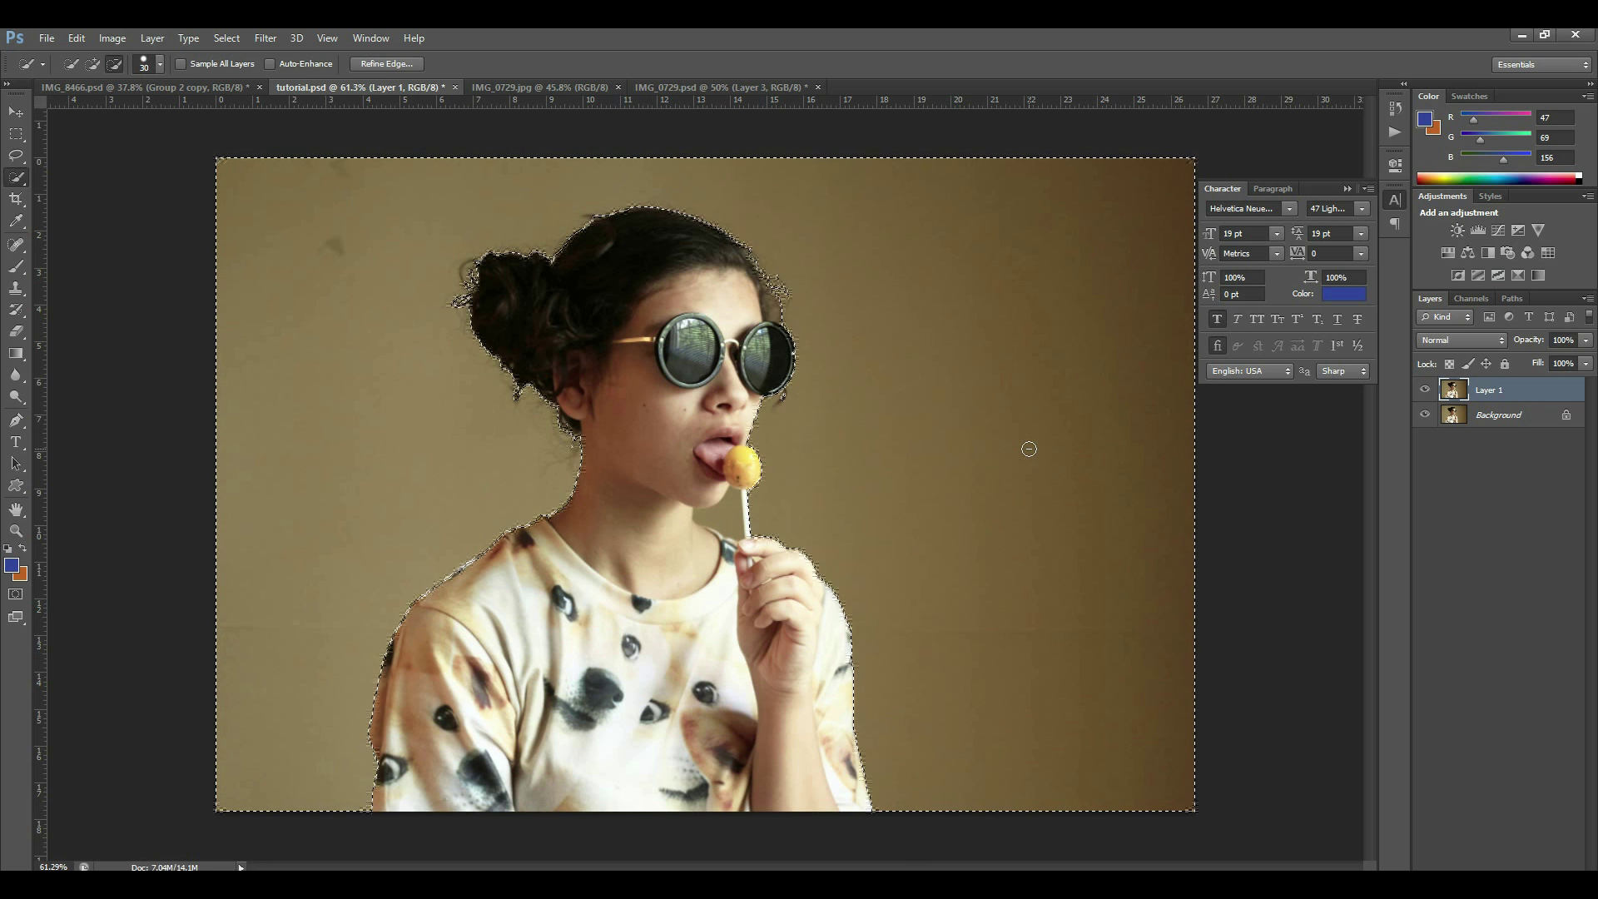
Step: Copy the selected wall to a new layer and toggle that layer's visibility to check it
{"action": "key", "text": "ctrl+j"}
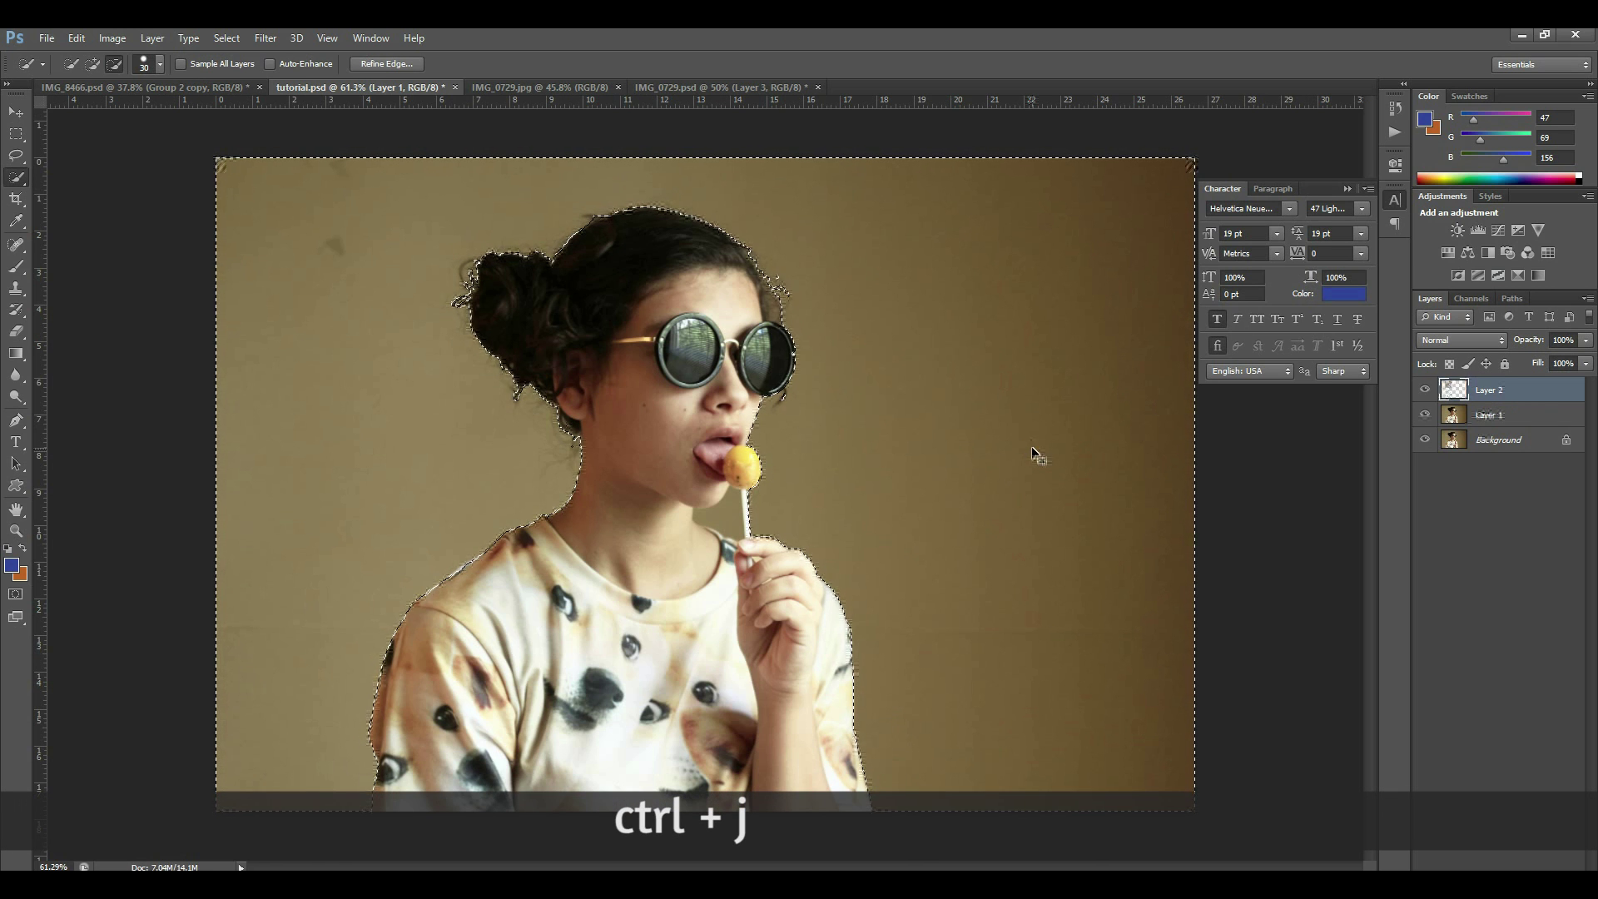
{"action": "left_click", "coordinate": [1426, 391]}
{"action": "left_click", "coordinate": [1427, 393]}
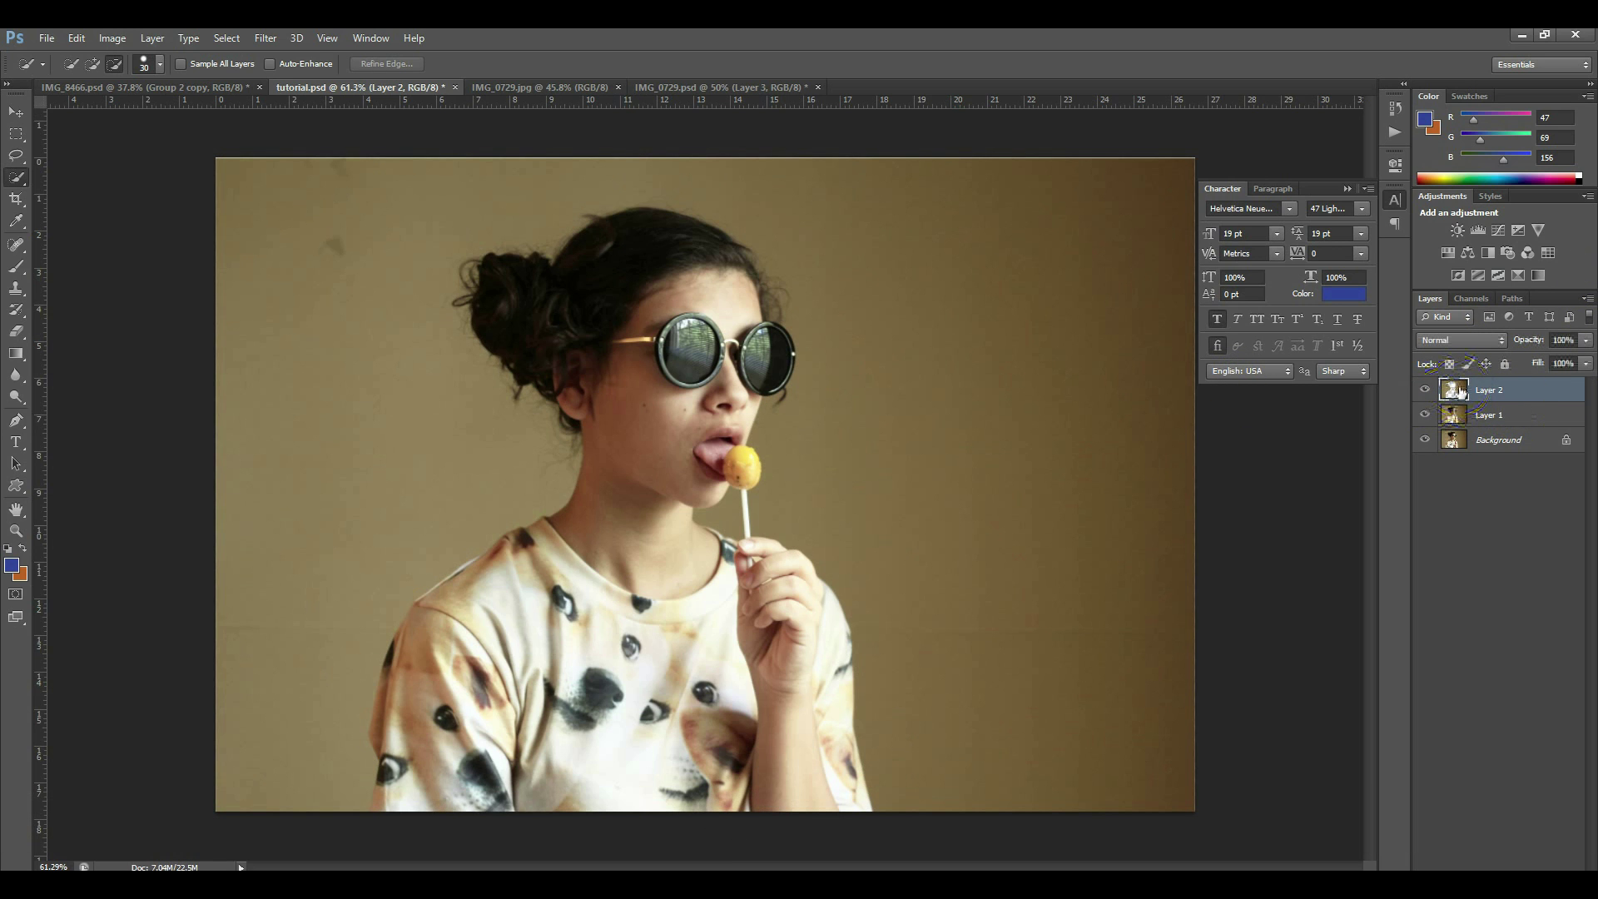
Step: Load the wall layer as a selection and add a Brightness/Contrast adjustment with maximum brightness and minimum contrast
{"action": "left_click", "coordinate": [1462, 391], "text": "ctrl"}
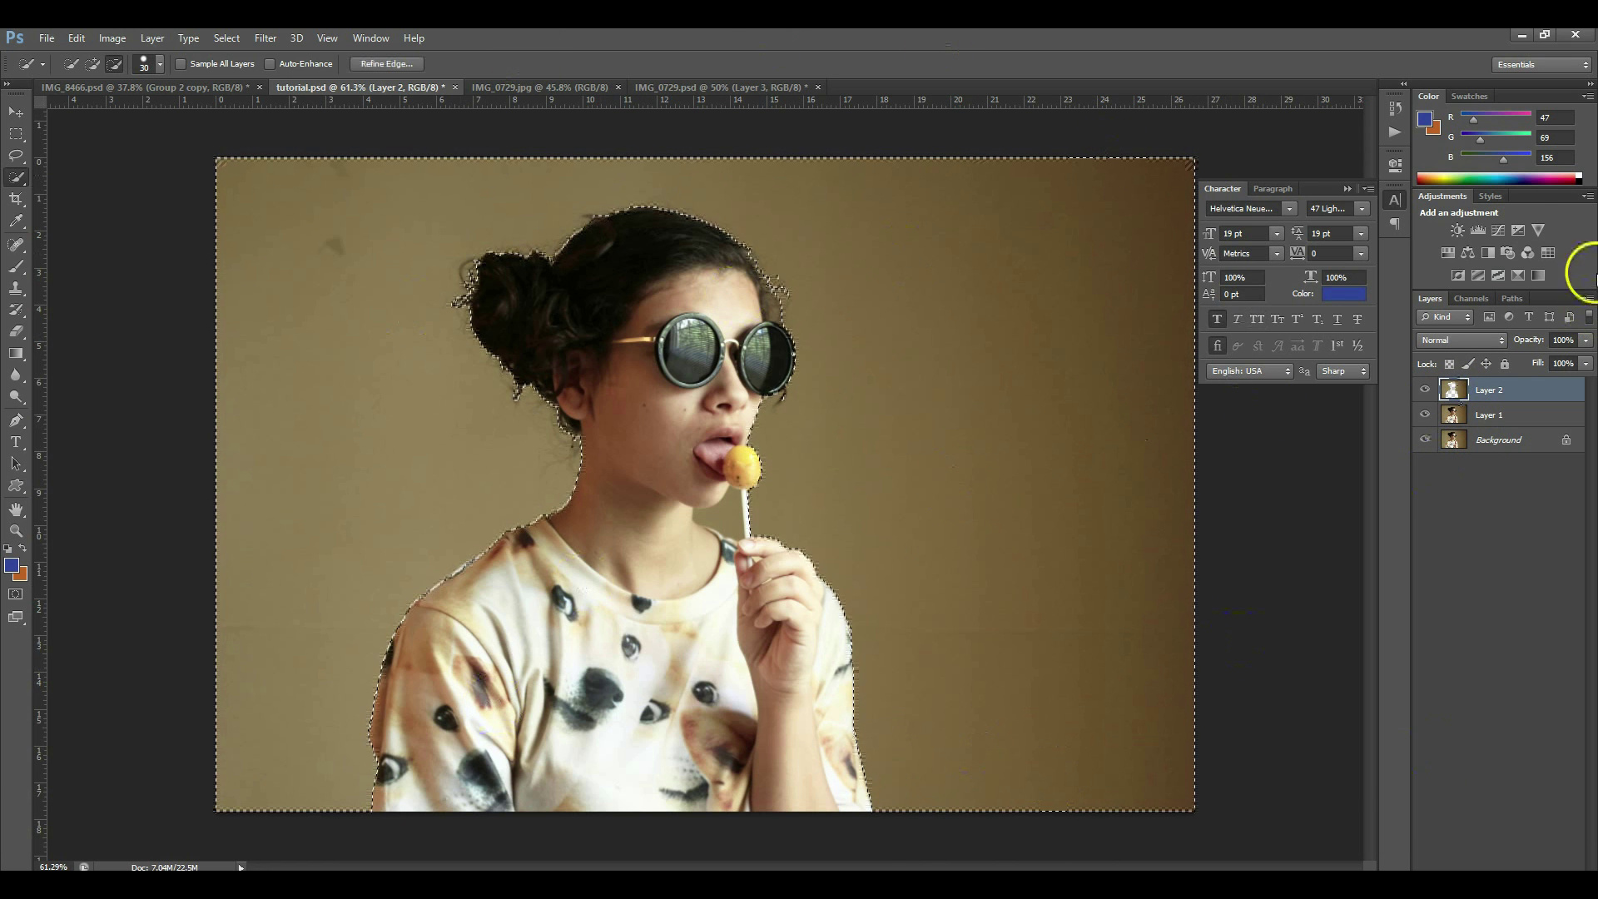
{"action": "left_click", "coordinate": [1458, 232]}
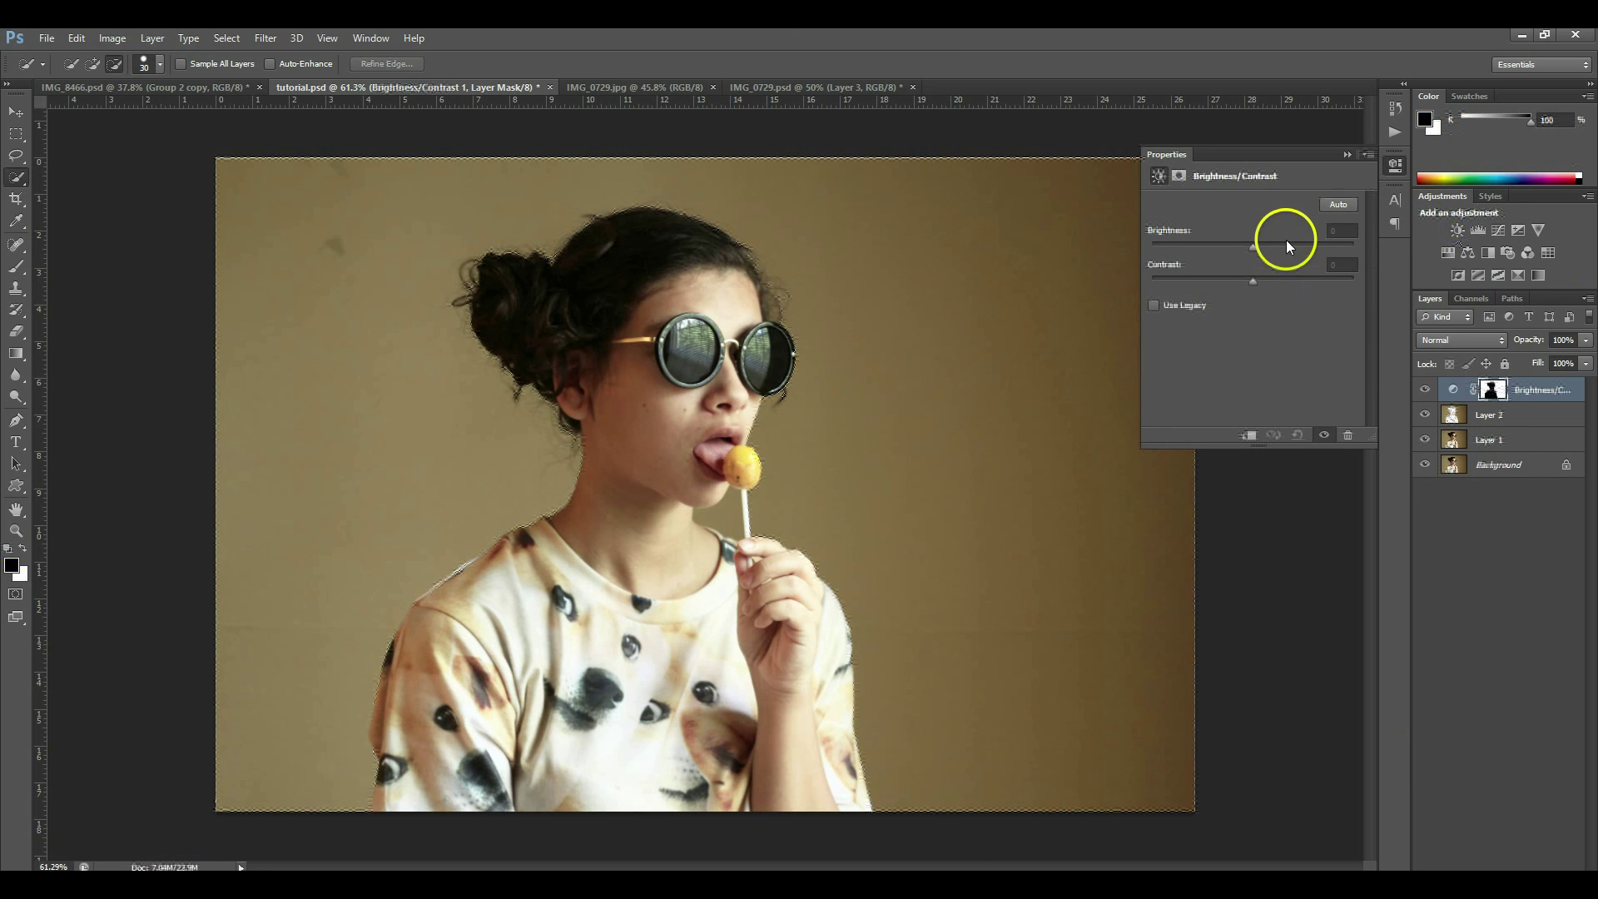
{"action": "left_click_drag", "start_coordinate": [1291, 243], "coordinate": [1353, 245]}
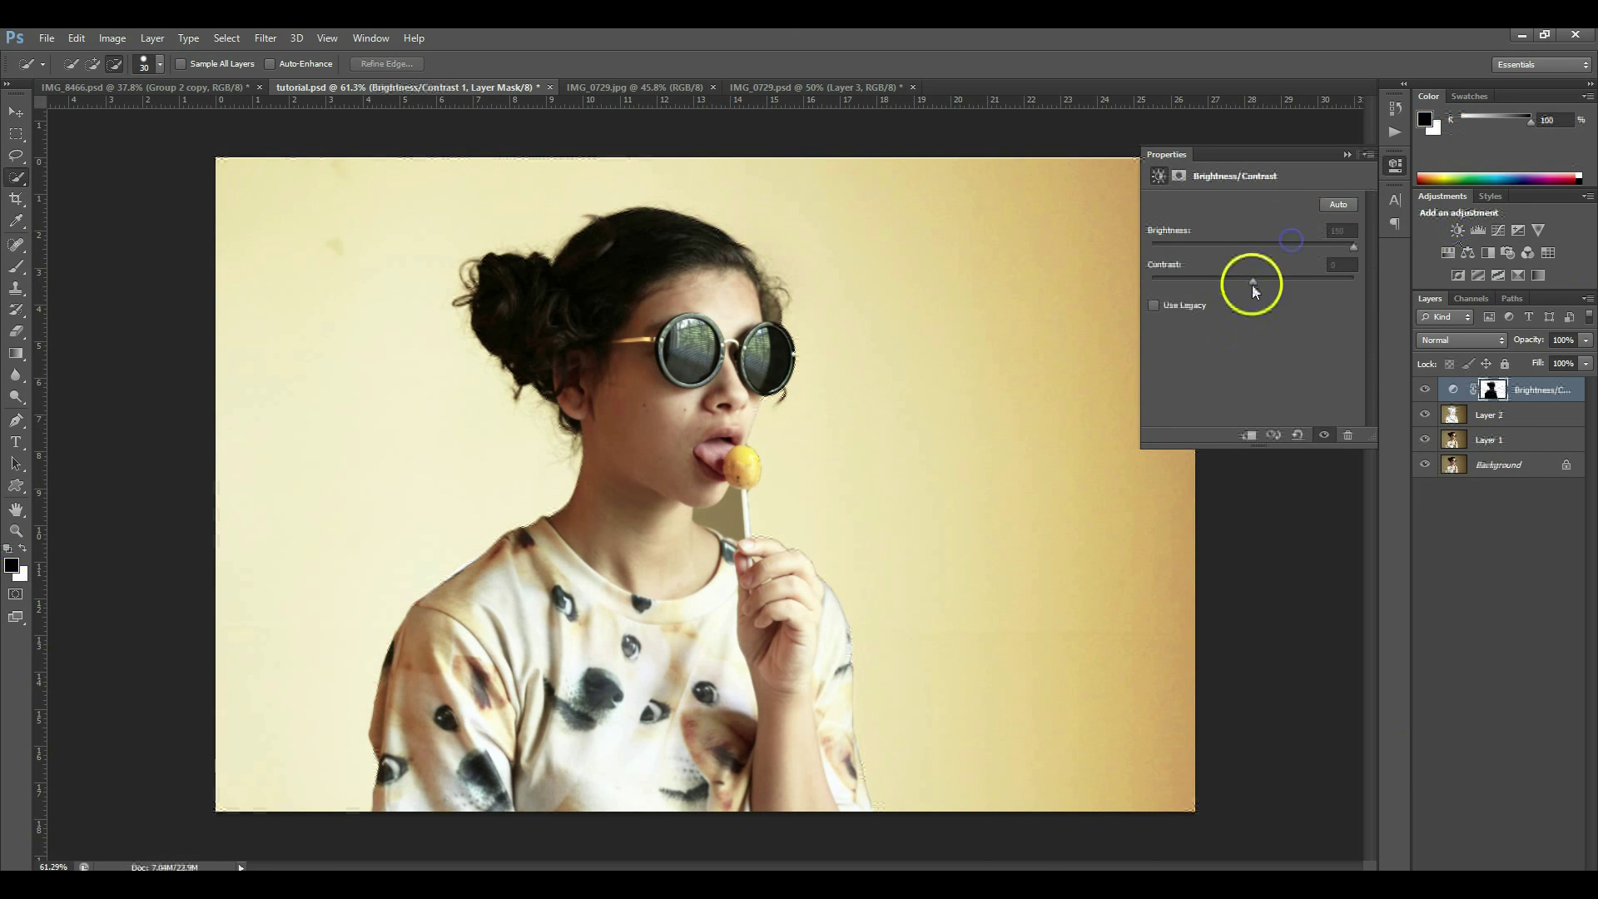
{"action": "left_click_drag", "start_coordinate": [1252, 282], "coordinate": [1153, 281]}
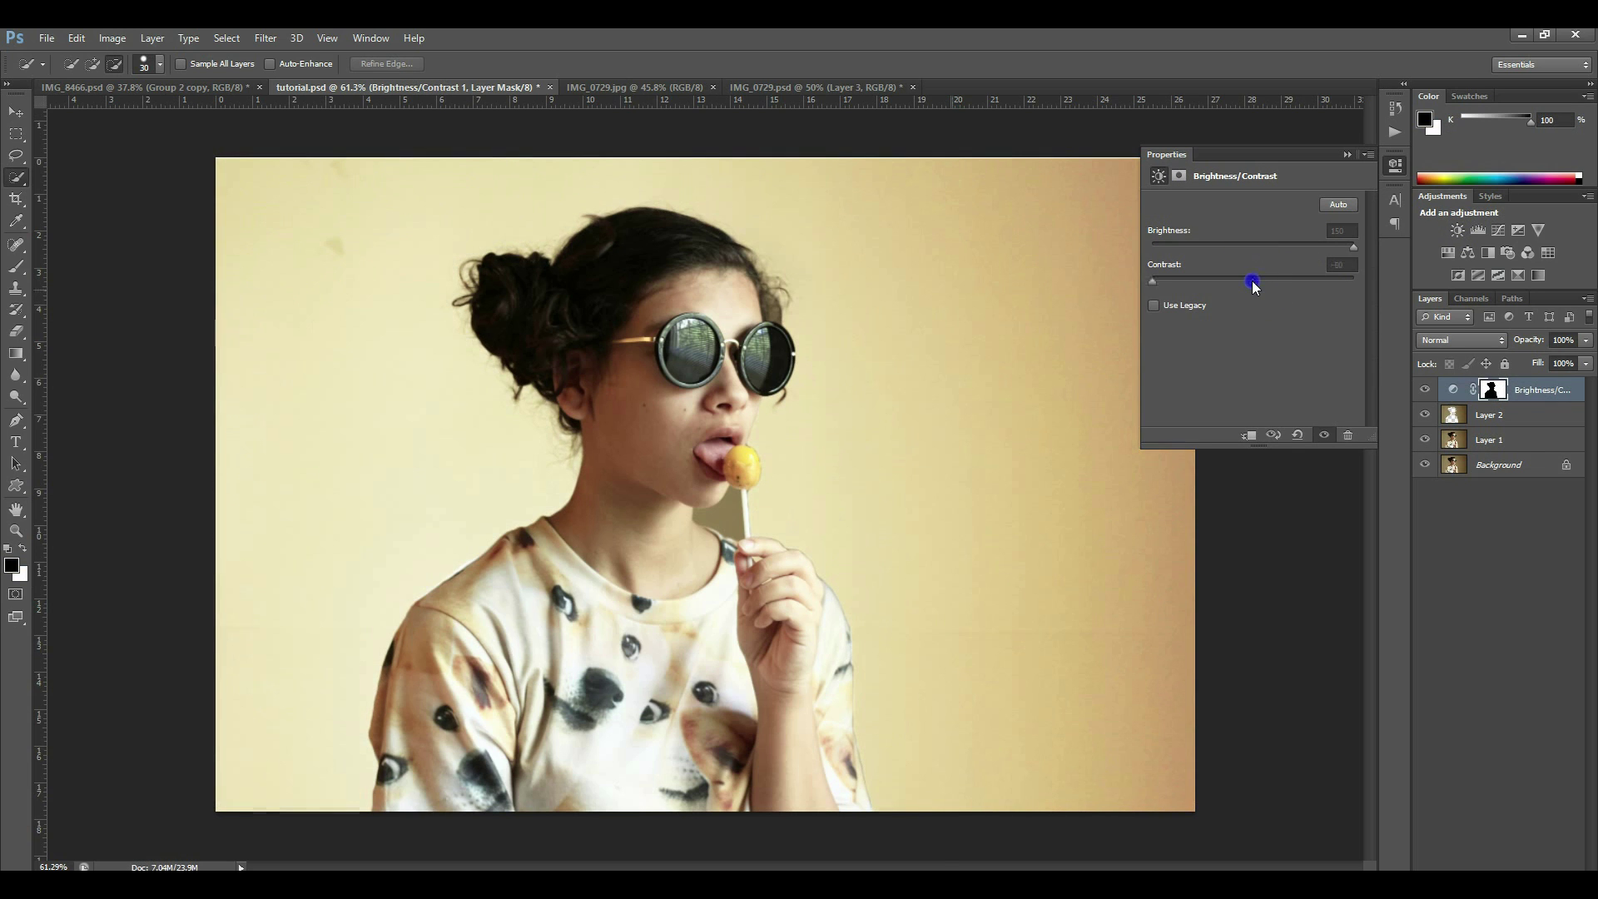
{"action": "left_click", "coordinate": [1343, 156]}
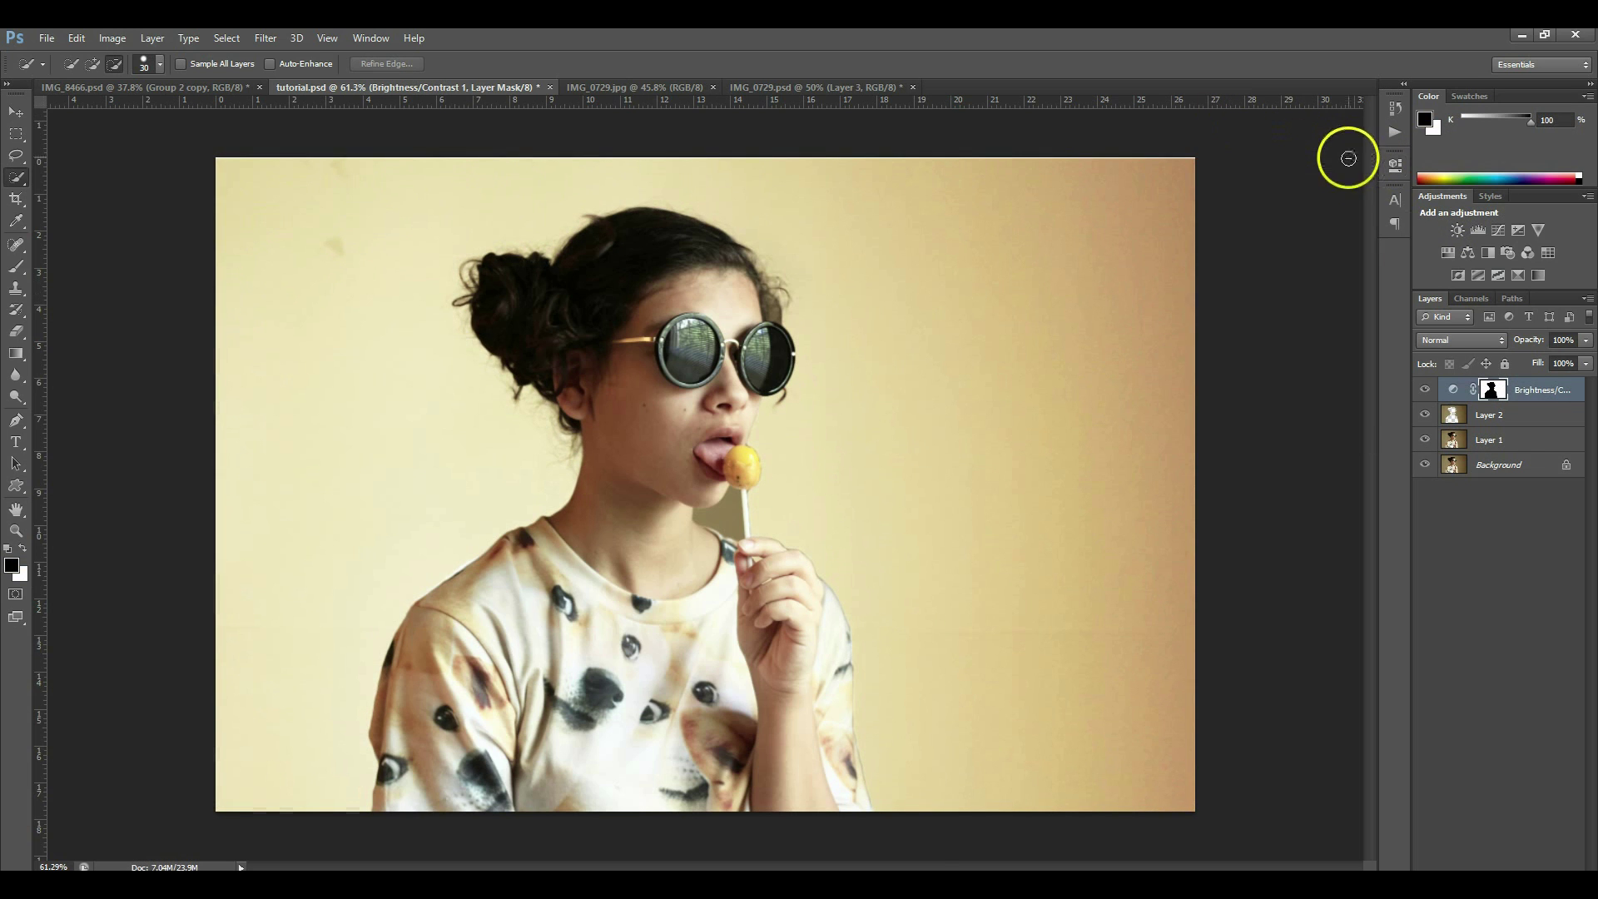
Step: Load the Brightness/Contrast mask as a selection and add a Vibrance adjustment with Vibrance -100 and Saturation -100
{"action": "left_click", "coordinate": [1492, 392], "text": "ctrl"}
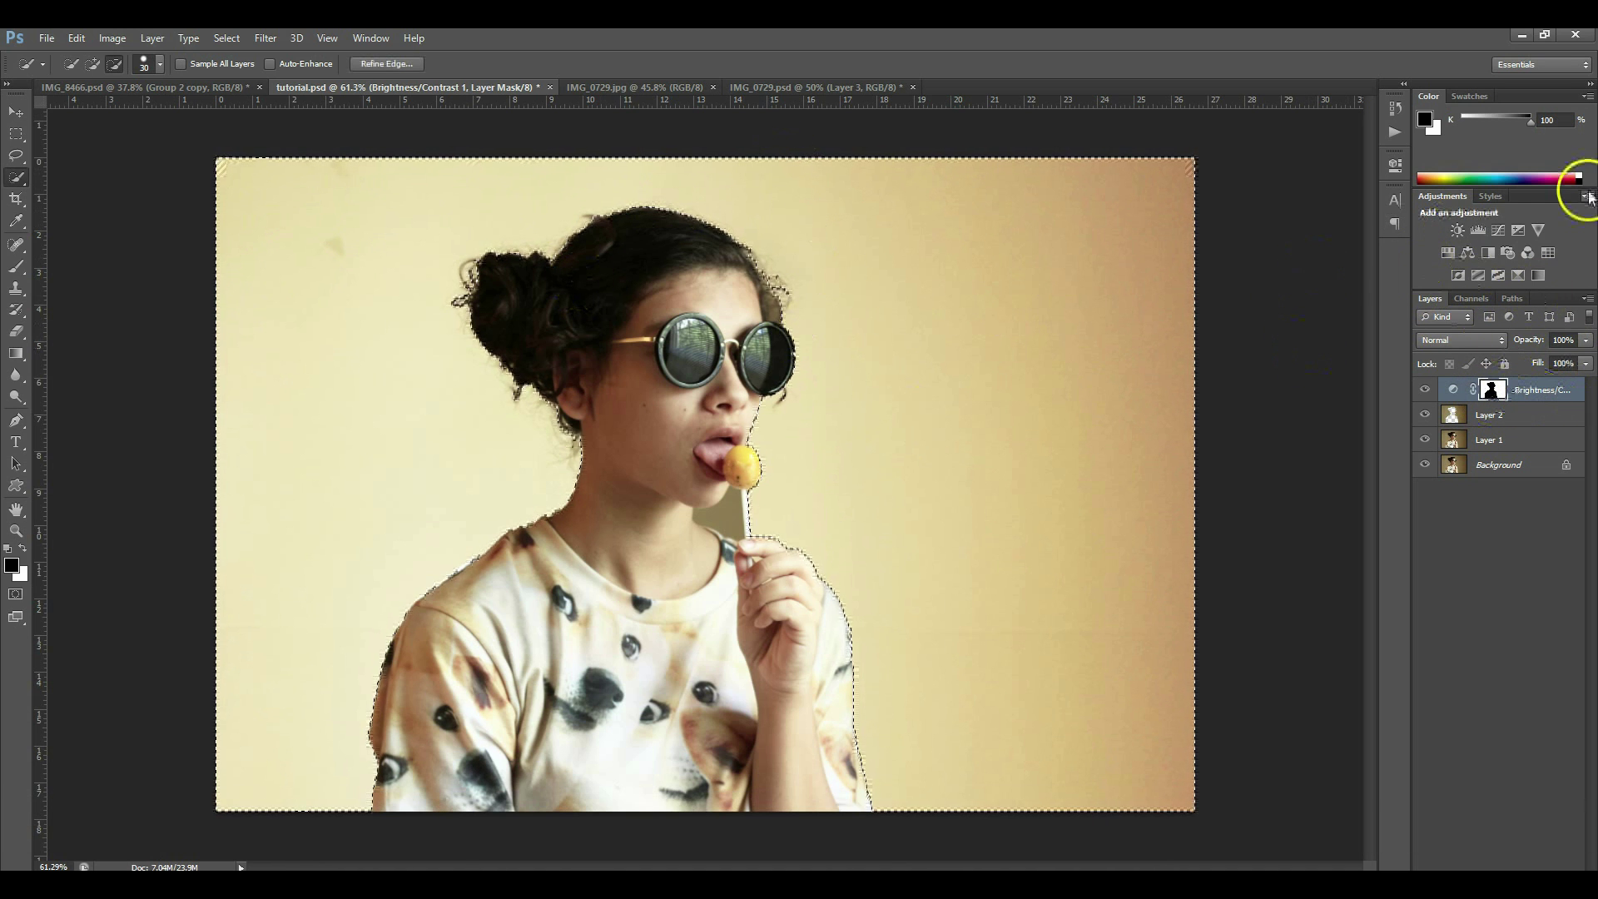
{"action": "left_click", "coordinate": [1539, 230]}
{"action": "left_click", "coordinate": [1221, 220]}
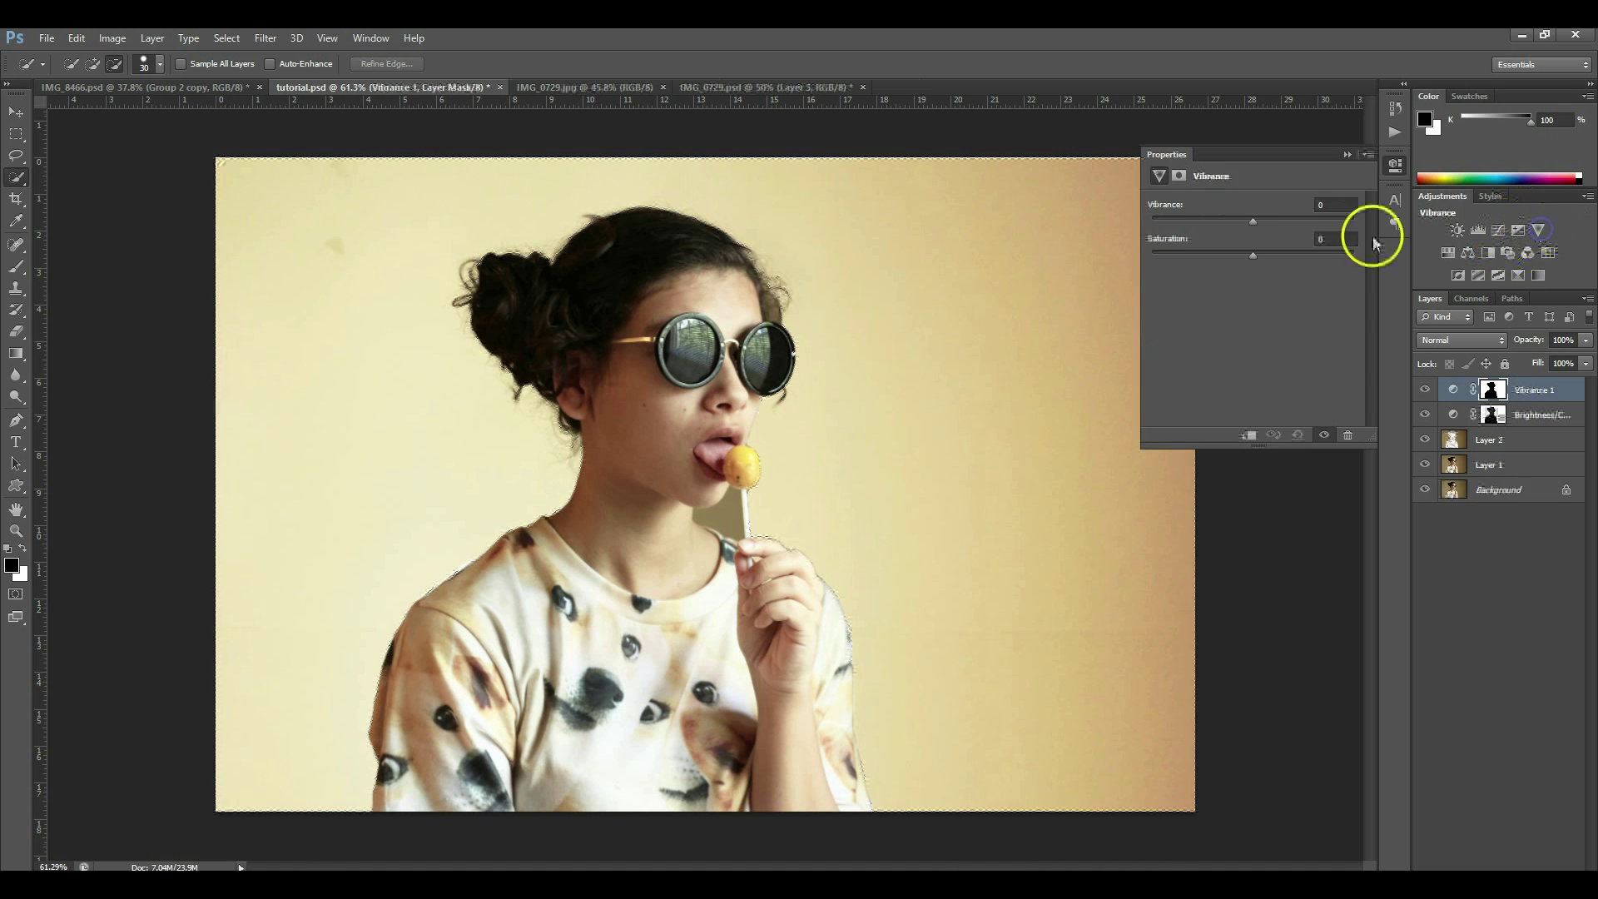
{"action": "left_click_drag", "start_coordinate": [1207, 261], "coordinate": [1214, 260]}
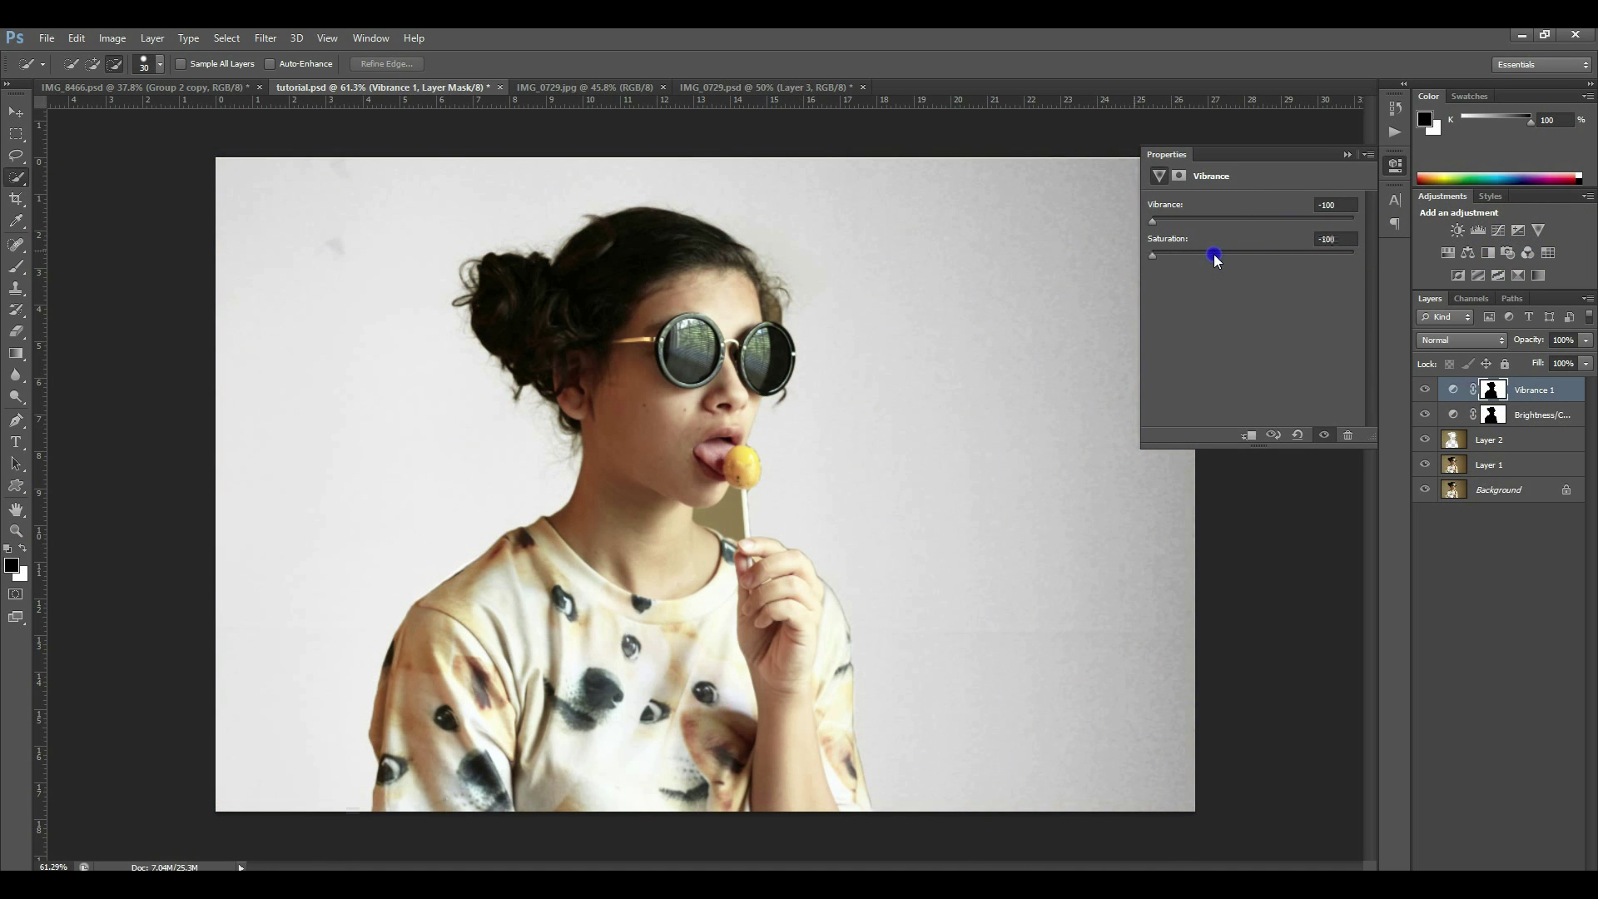
Step: Quick-select the leftover brown wall patch between the chin and lollipop stick, with the Brightness/Contrast mask active
{"action": "scroll", "coordinate": [713, 482], "scroll_direction": "up", "scroll_amount": 5}
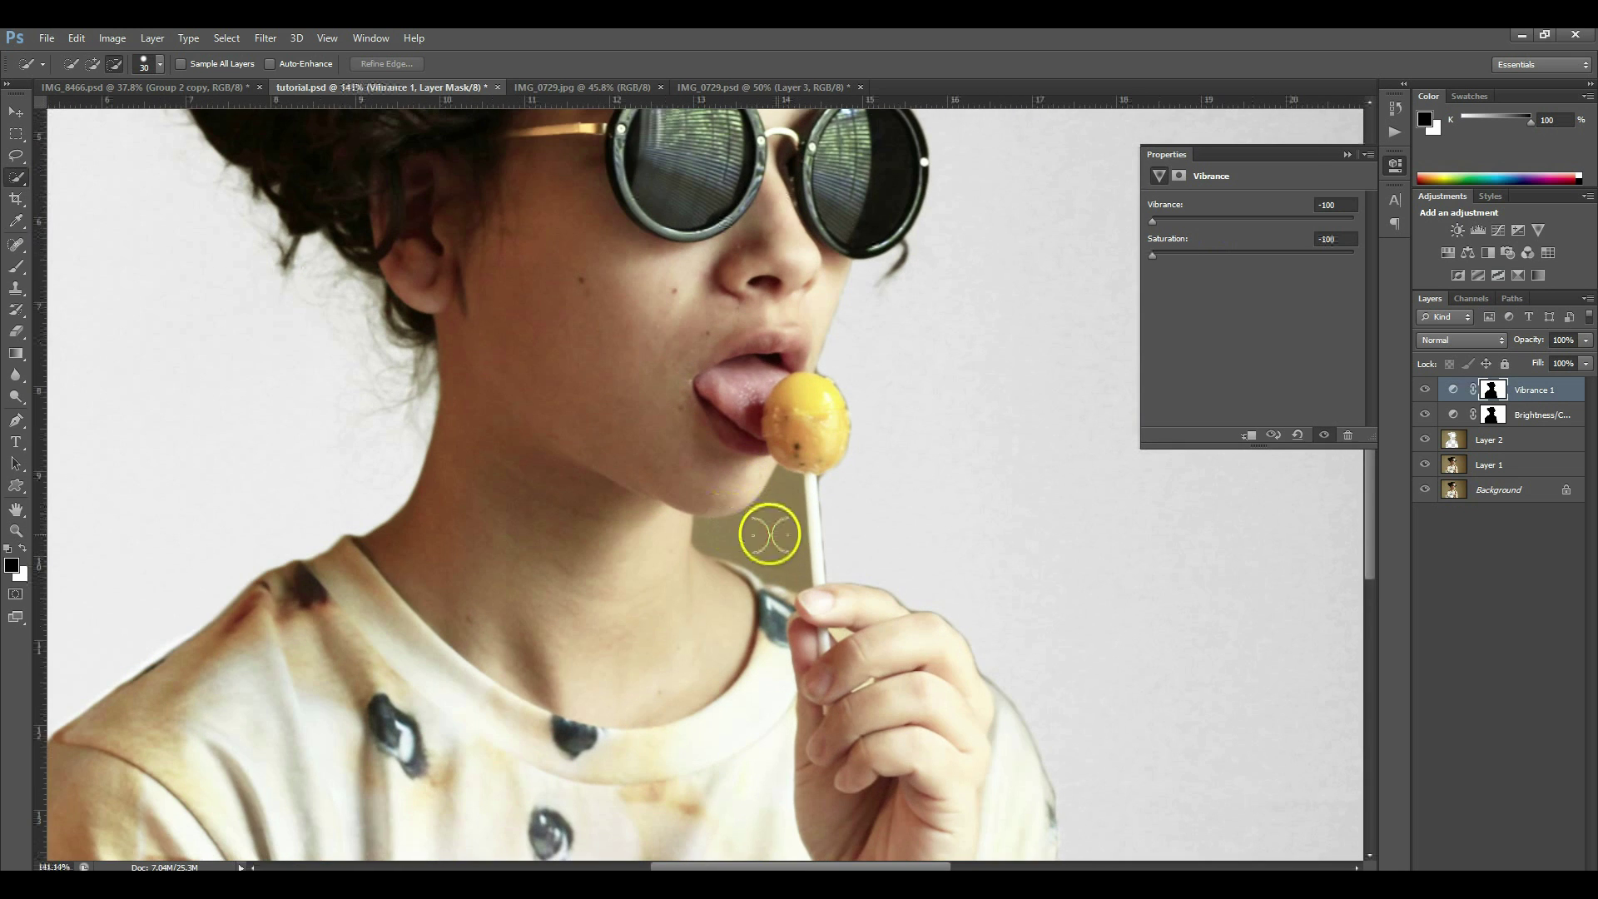
{"action": "scroll", "coordinate": [770, 530], "scroll_direction": "down", "scroll_amount": 5}
{"action": "scroll", "coordinate": [802, 500], "scroll_direction": "up", "scroll_amount": 3}
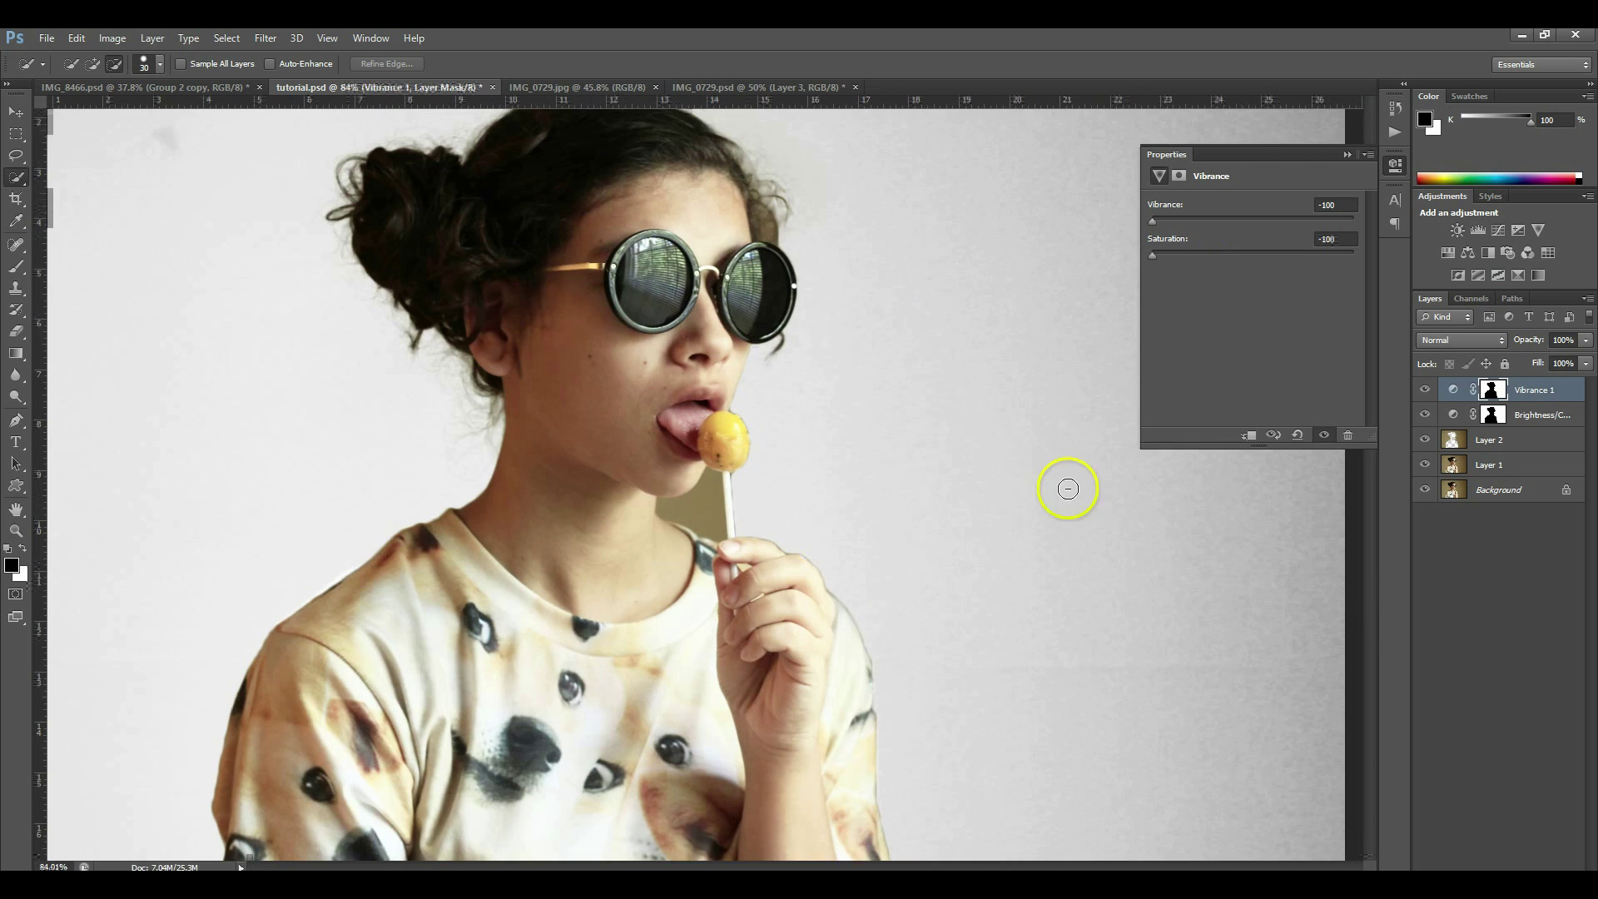
{"action": "left_click", "coordinate": [1491, 415]}
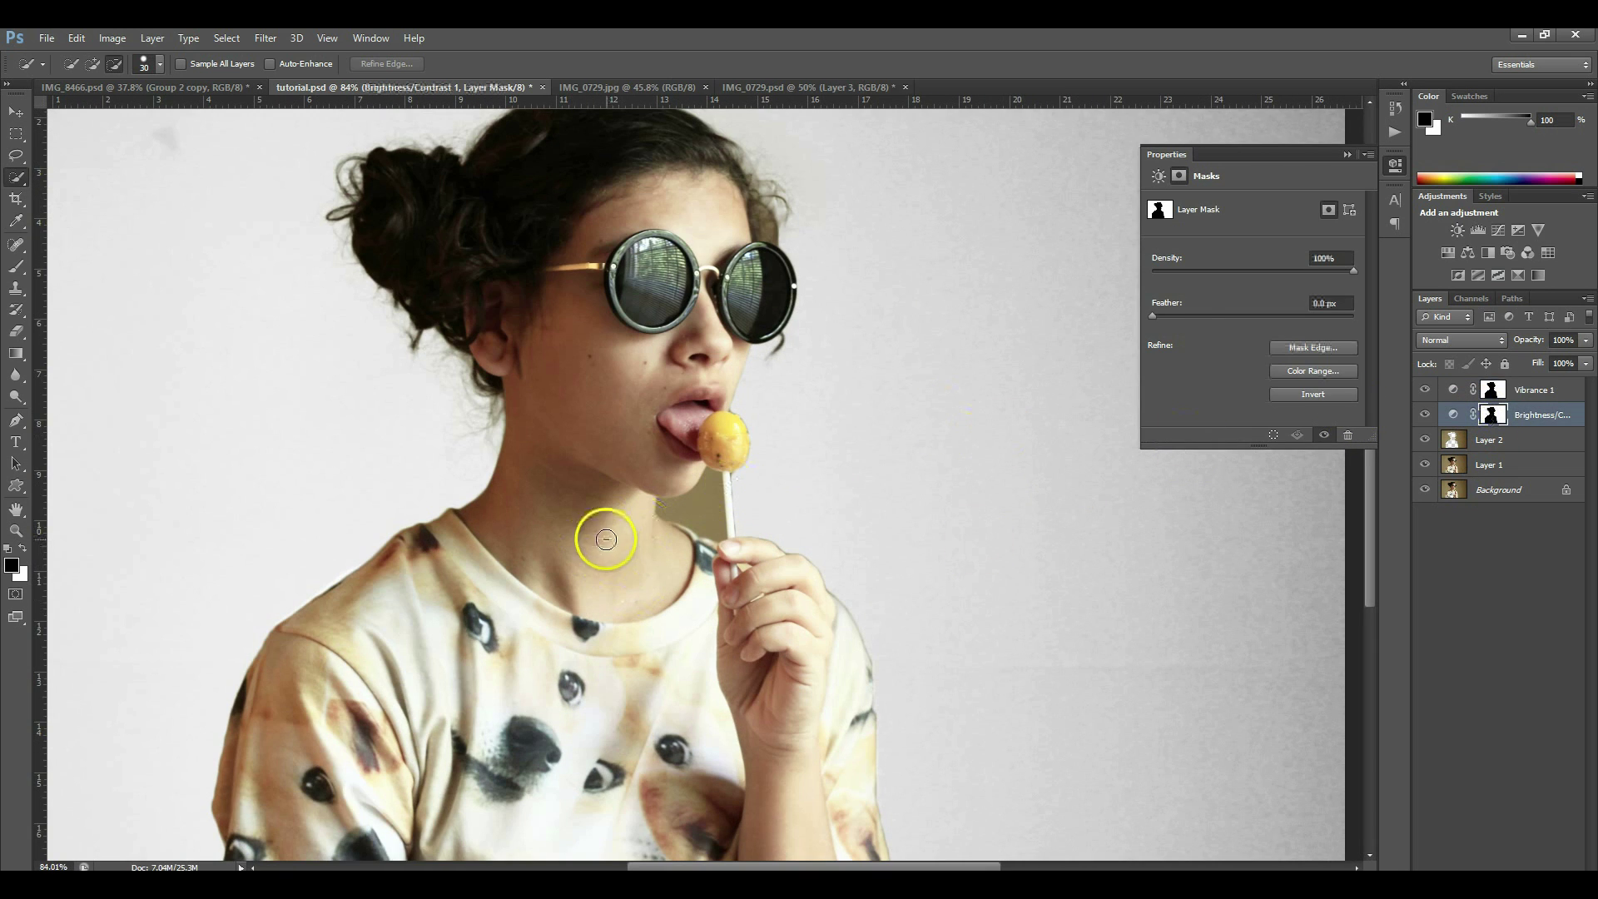
{"action": "left_click", "coordinate": [92, 63]}
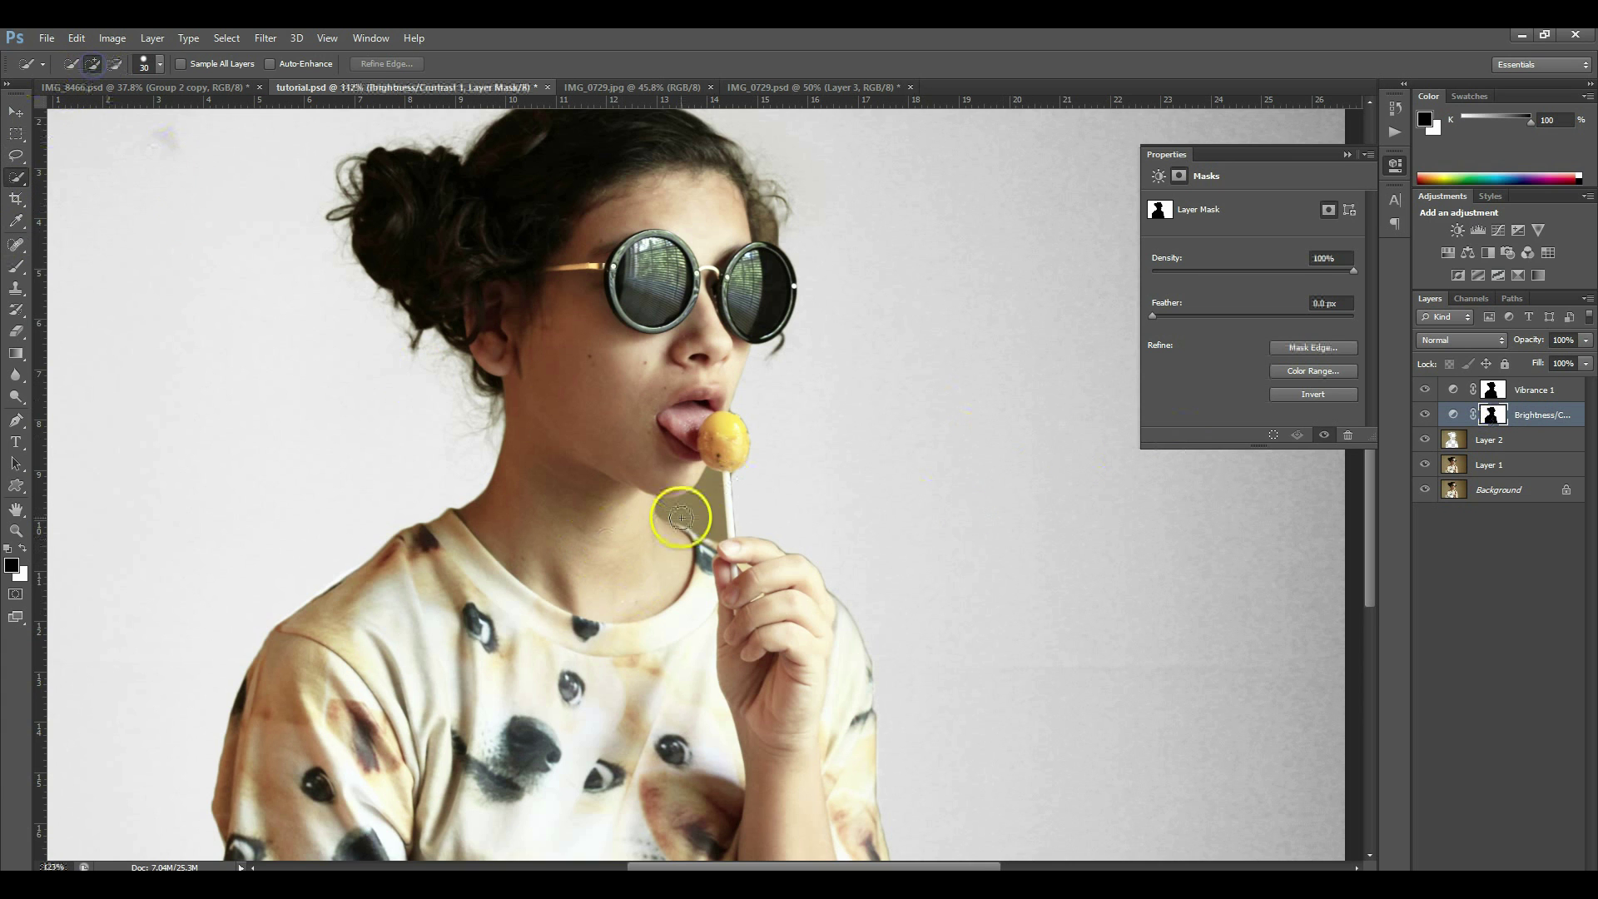
{"action": "scroll", "coordinate": [703, 499], "scroll_direction": "up", "scroll_amount": 2}
{"action": "left_click_drag", "start_coordinate": [703, 488], "coordinate": [702, 501]}
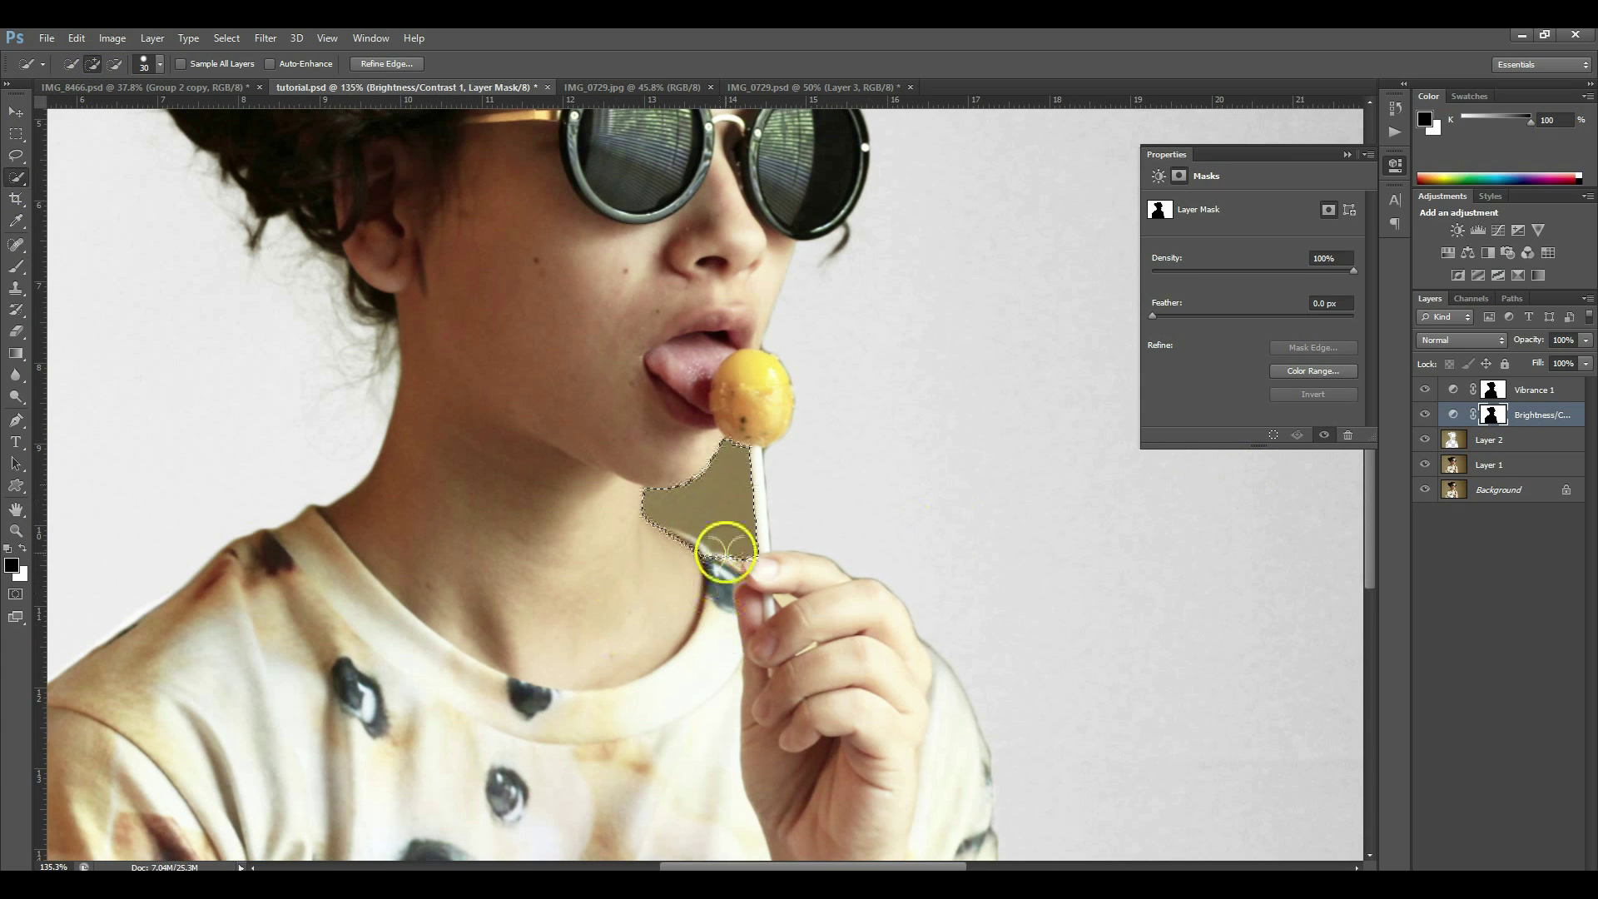
{"action": "scroll", "coordinate": [550, 367], "scroll_direction": "up", "scroll_amount": 2}
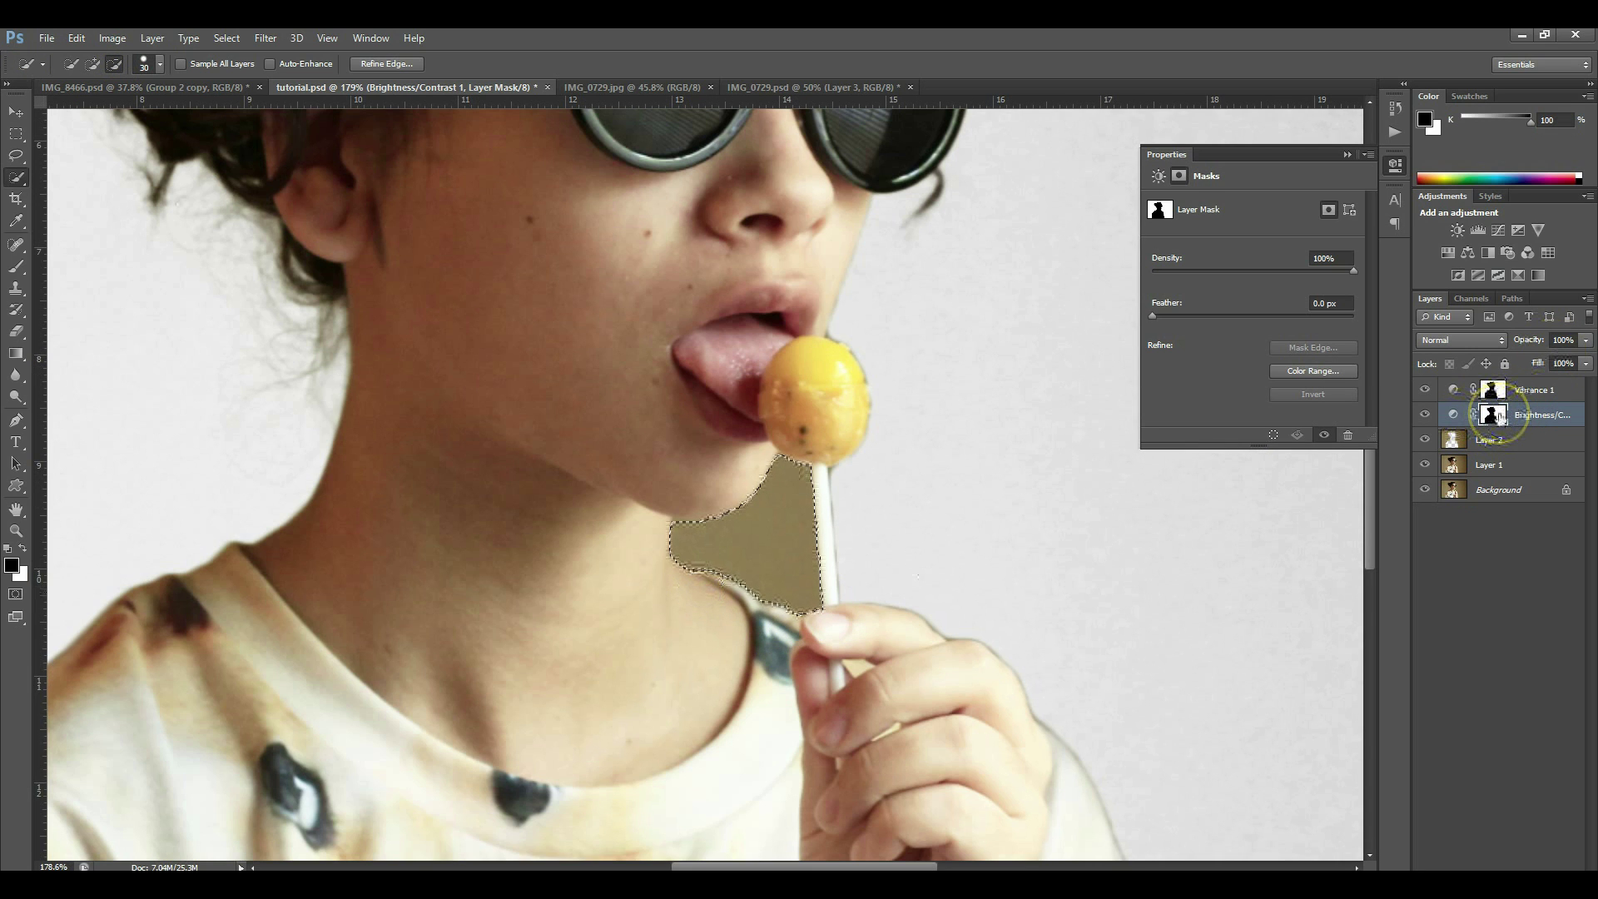
Step: Fill the selected patch with white on both the Brightness/Contrast and Vibrance masks, and deselect
{"action": "key", "text": "ctrl+BackSpace"}
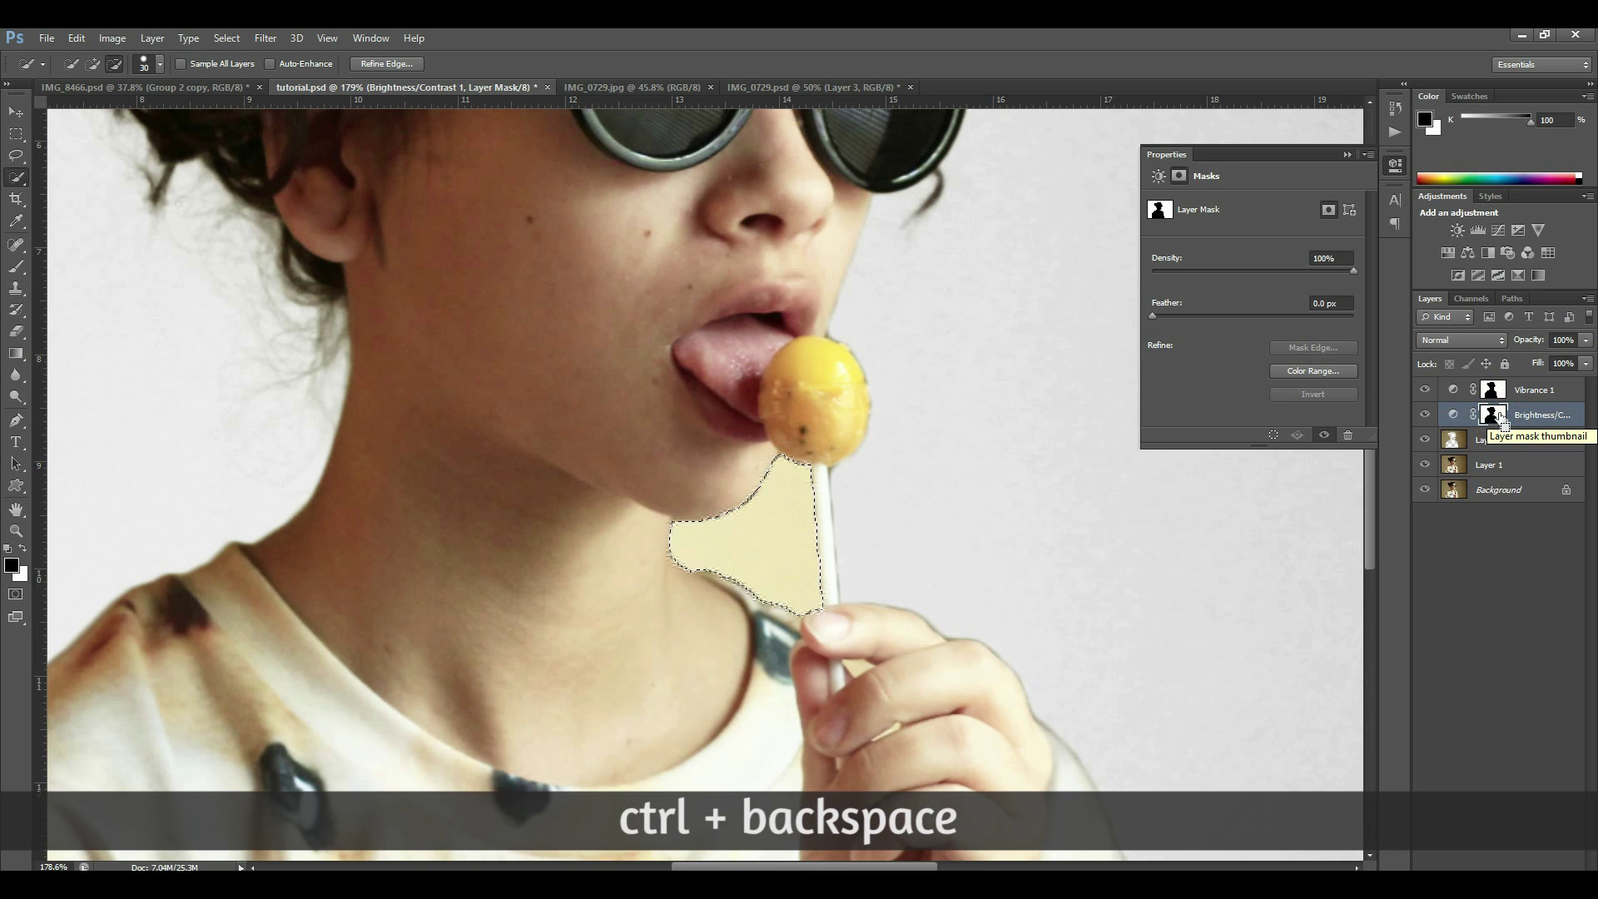
{"action": "left_click", "coordinate": [1496, 389]}
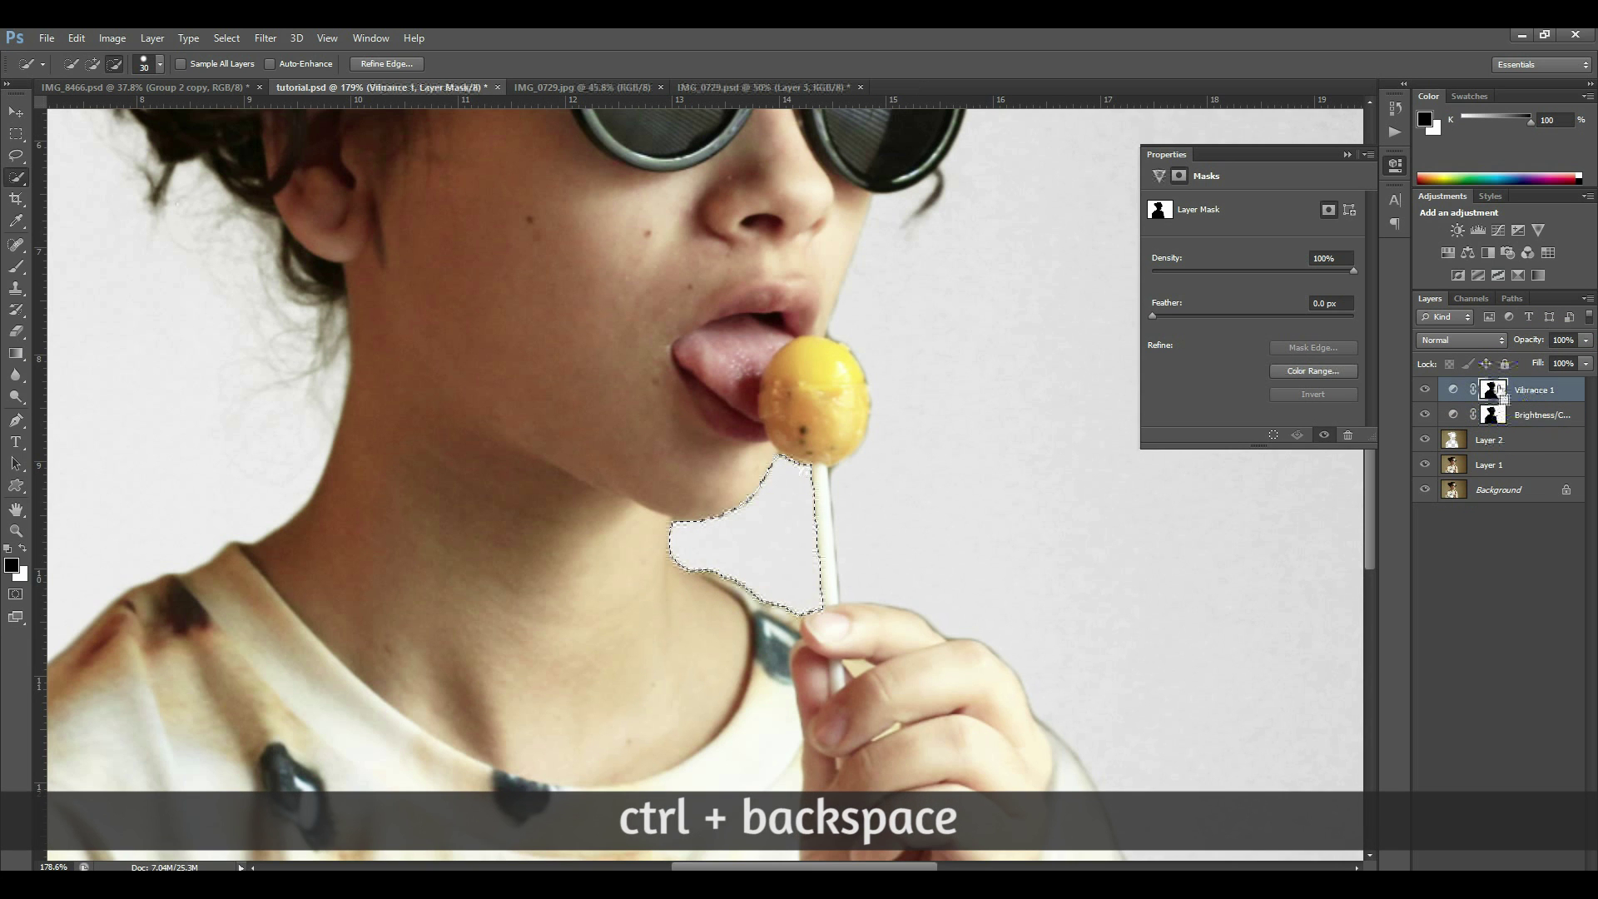
{"action": "key", "text": "ctrl+d"}
Step: Examine the whitened background around the woman for remaining texture and uneven shading
{"action": "scroll", "coordinate": [806, 508], "scroll_direction": "down", "scroll_amount": 8}
{"action": "scroll", "coordinate": [450, 308], "scroll_direction": "up", "scroll_amount": 1}
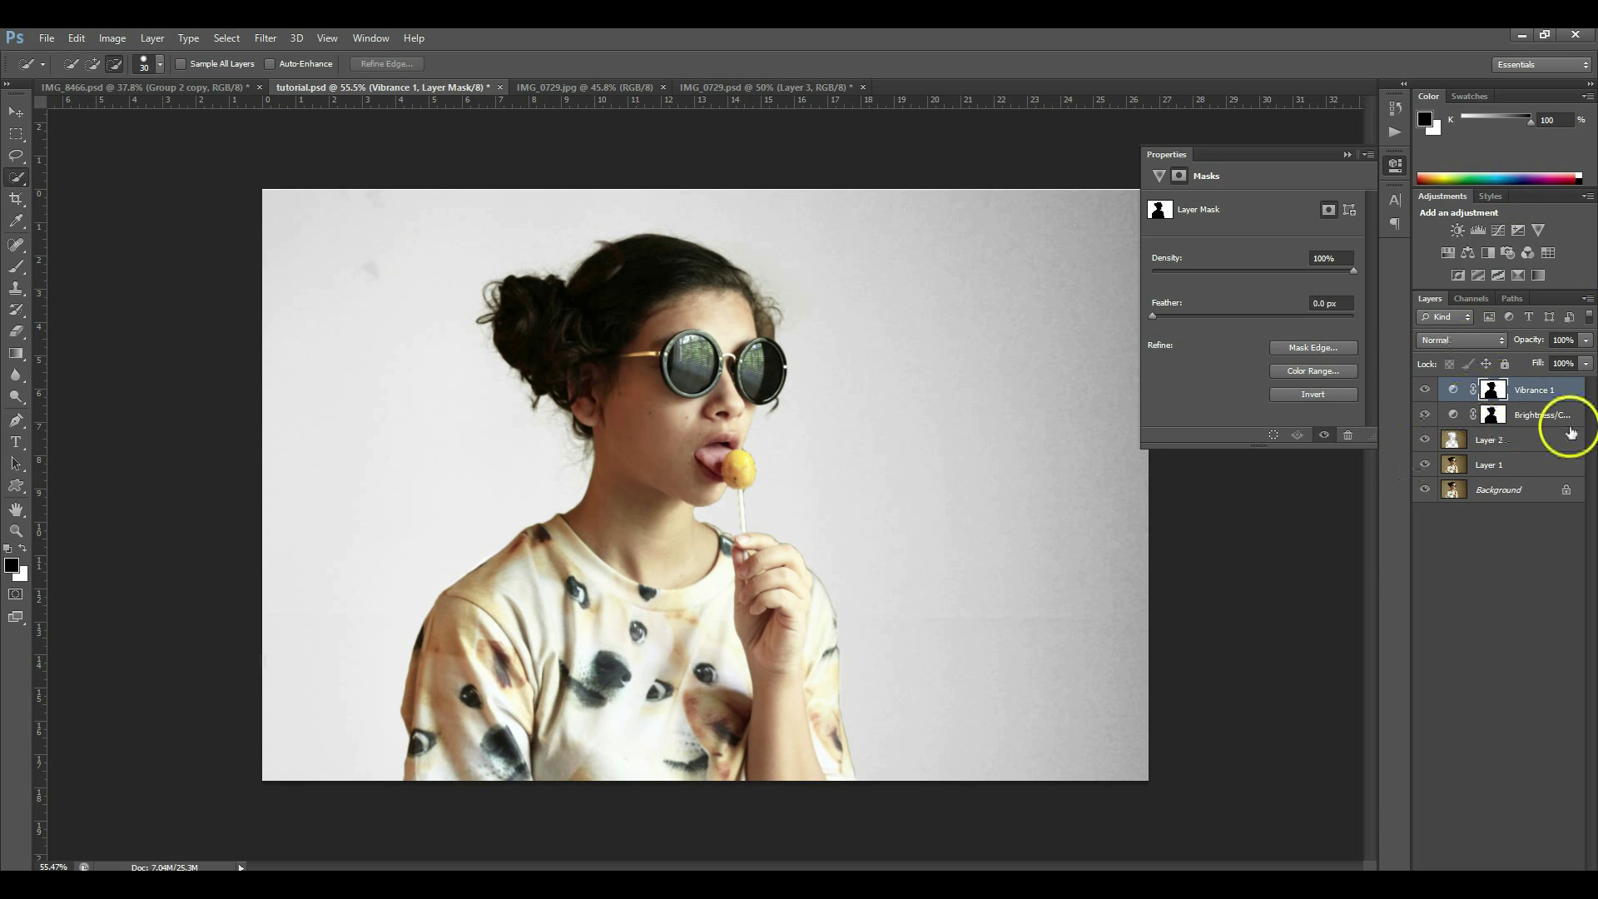
{"action": "scroll", "coordinate": [845, 292], "scroll_direction": "up", "scroll_amount": 4}
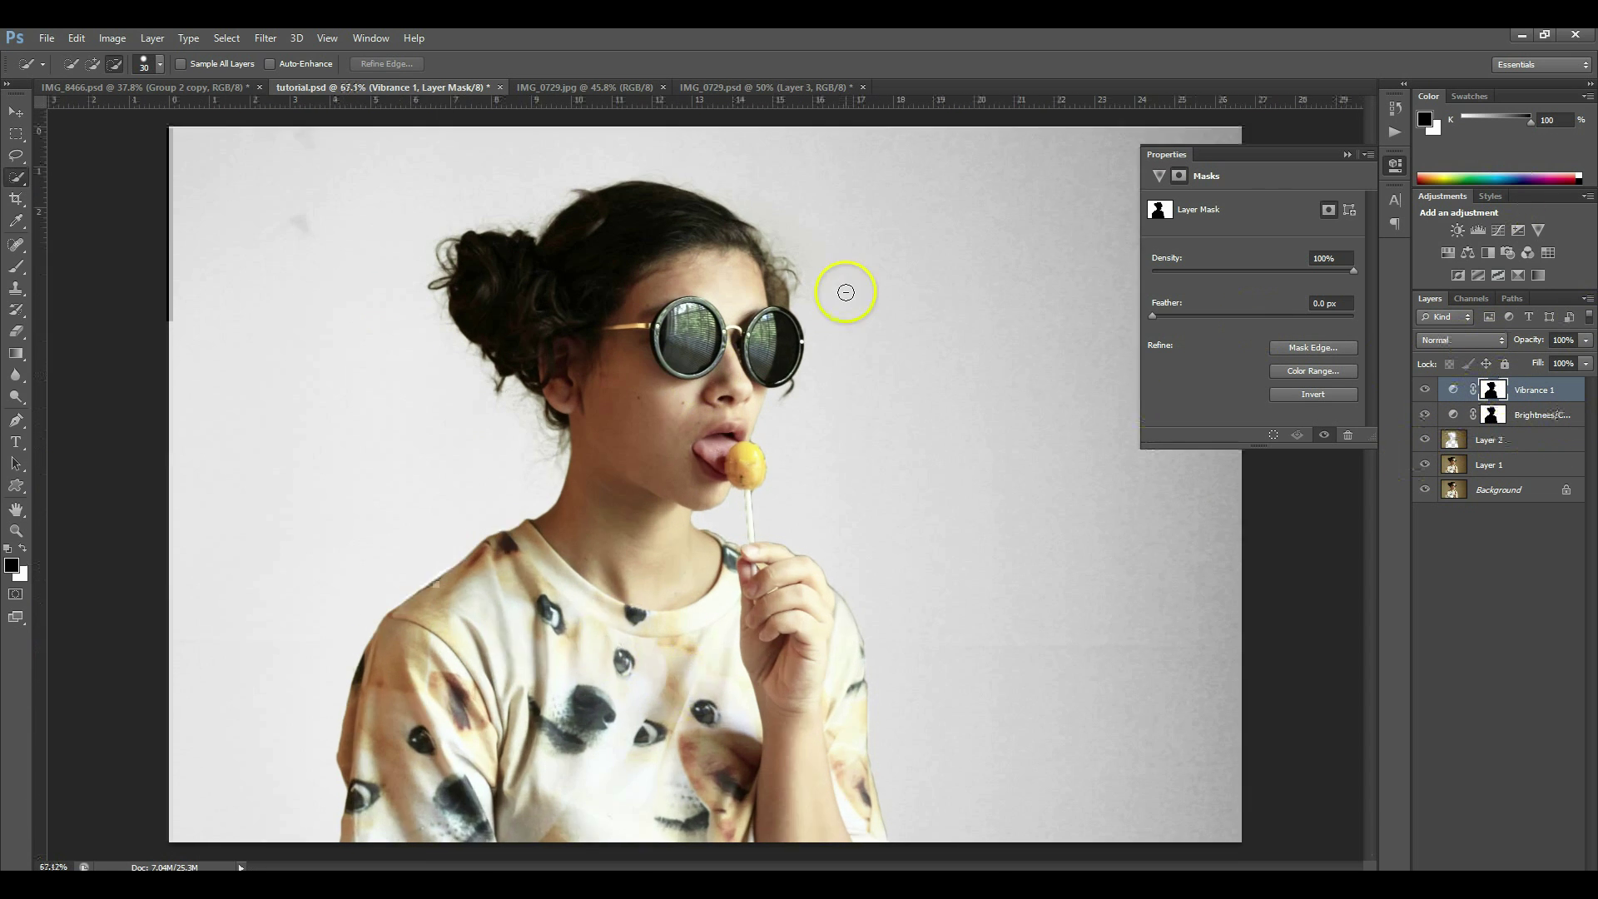
{"action": "left_click_drag", "start_coordinate": [1007, 300], "coordinate": [392, 556]}
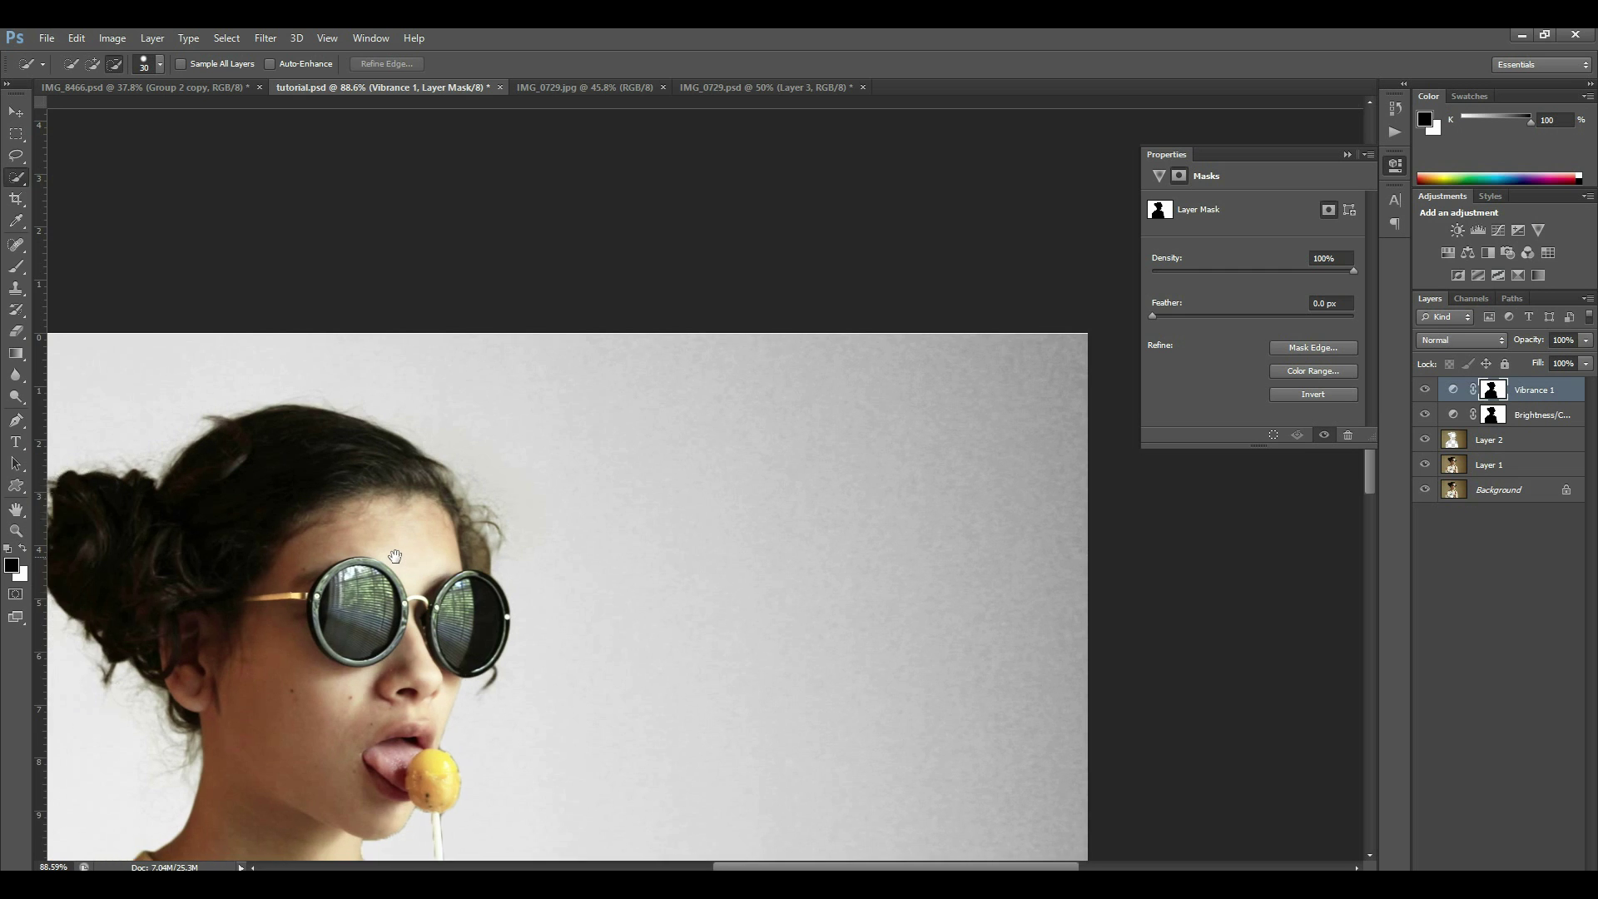
{"action": "scroll", "coordinate": [392, 557], "scroll_direction": "down", "scroll_amount": 1}
{"action": "scroll", "coordinate": [569, 512], "scroll_direction": "down", "scroll_amount": 3}
{"action": "scroll", "coordinate": [557, 504], "scroll_direction": "up", "scroll_amount": 1}
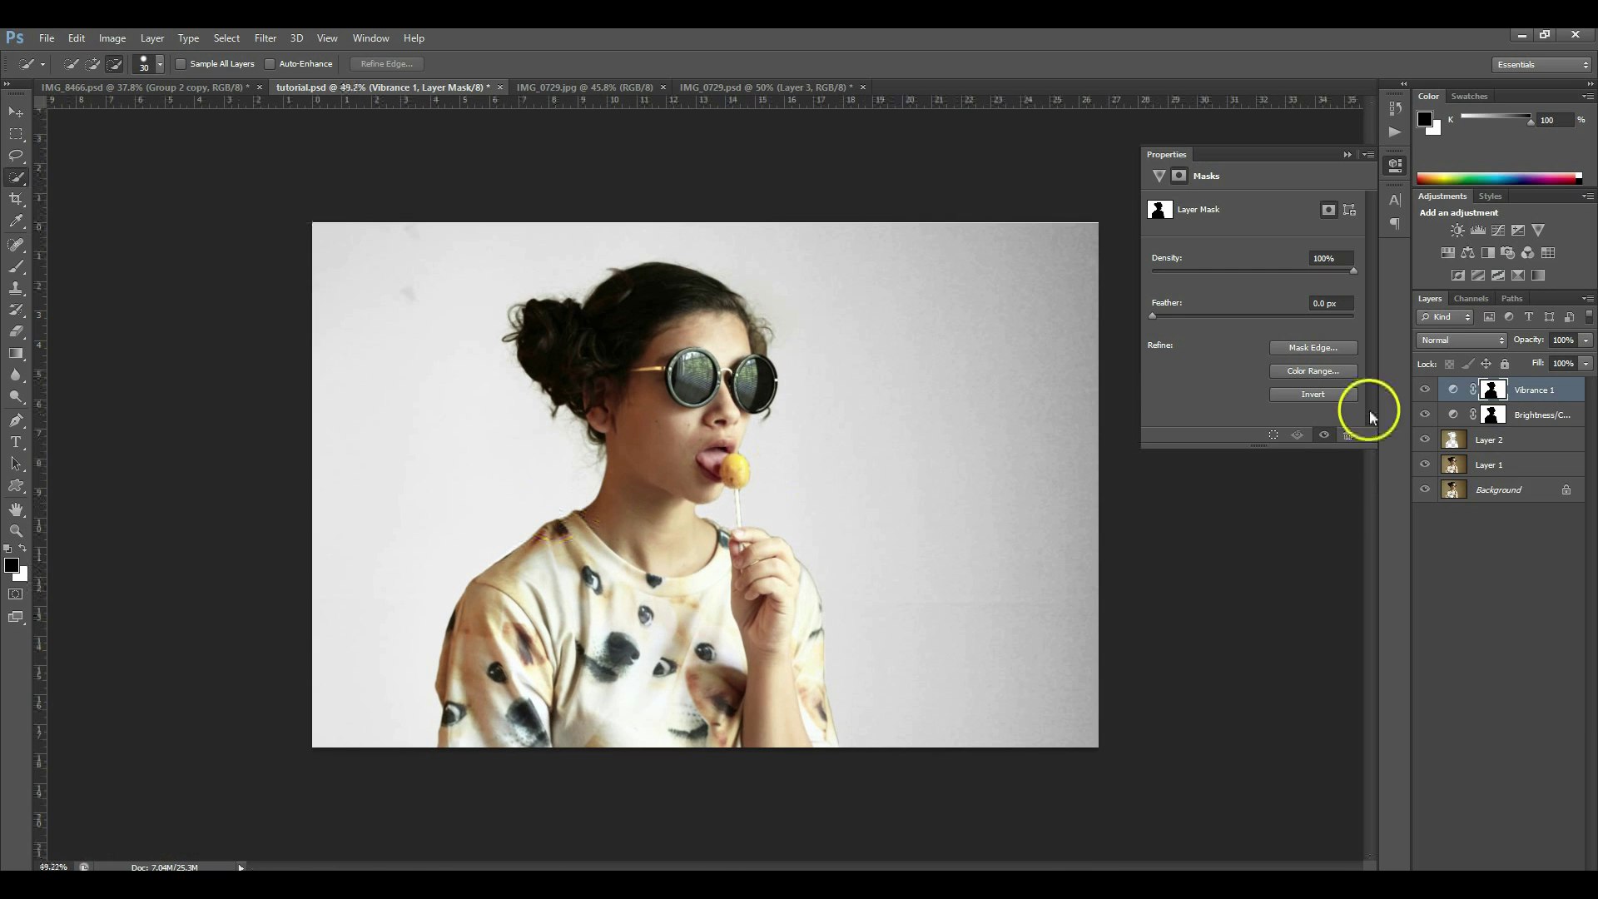
Step: Duplicate Layer 2 and apply a Gaussian Blur with a radius of 89.2 pixels to the copy
{"action": "left_click", "coordinate": [1506, 441]}
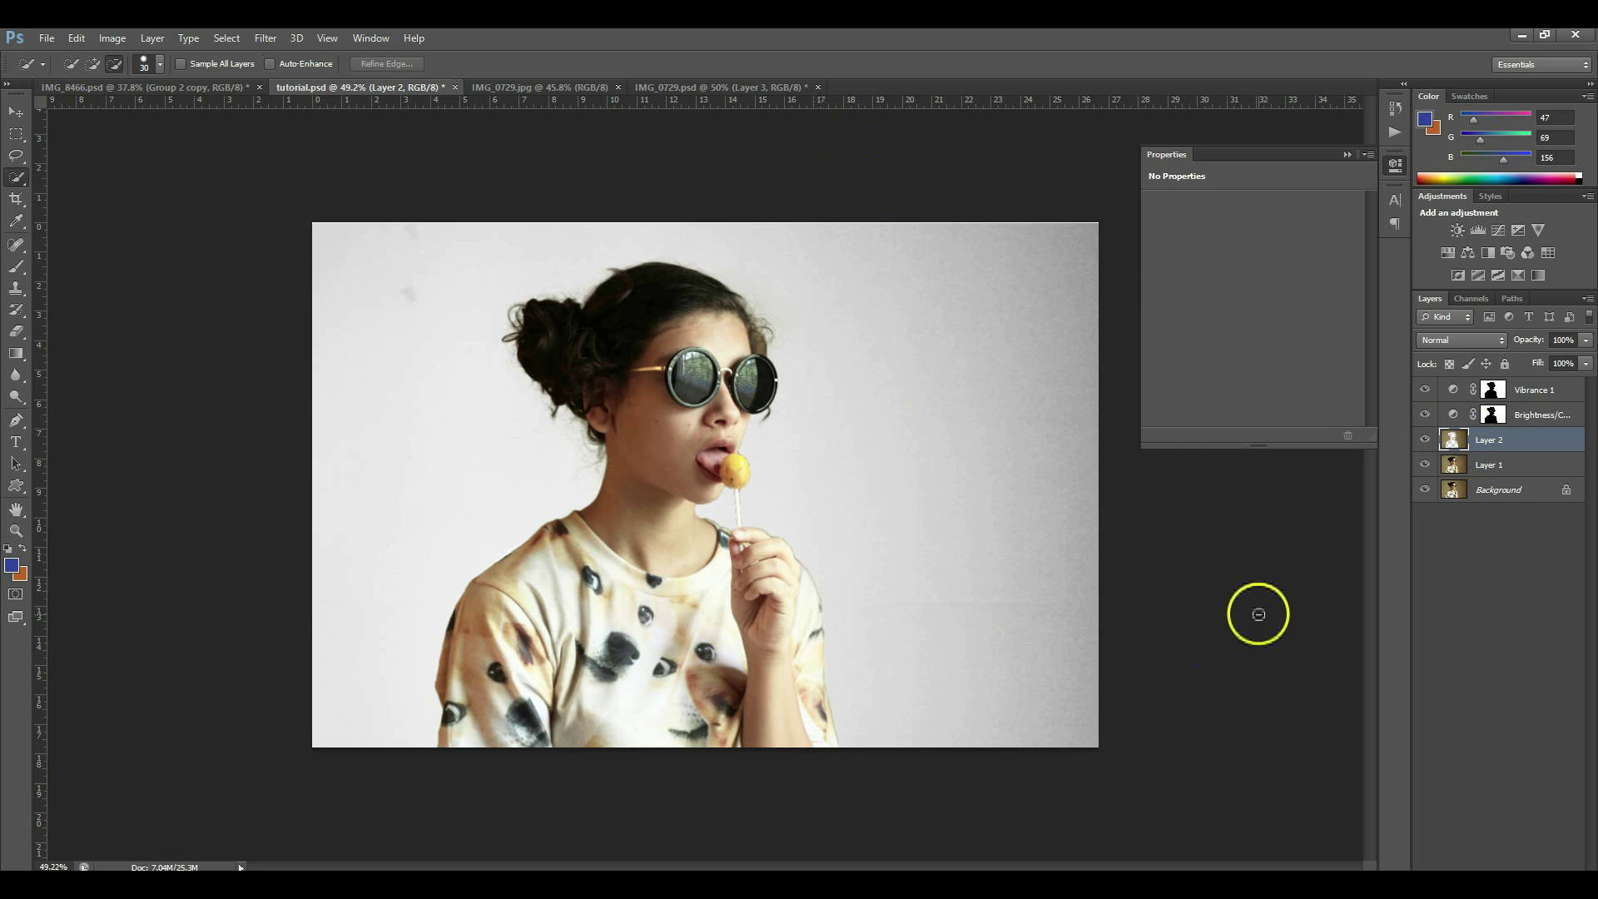
{"action": "key", "text": "ctrl+j"}
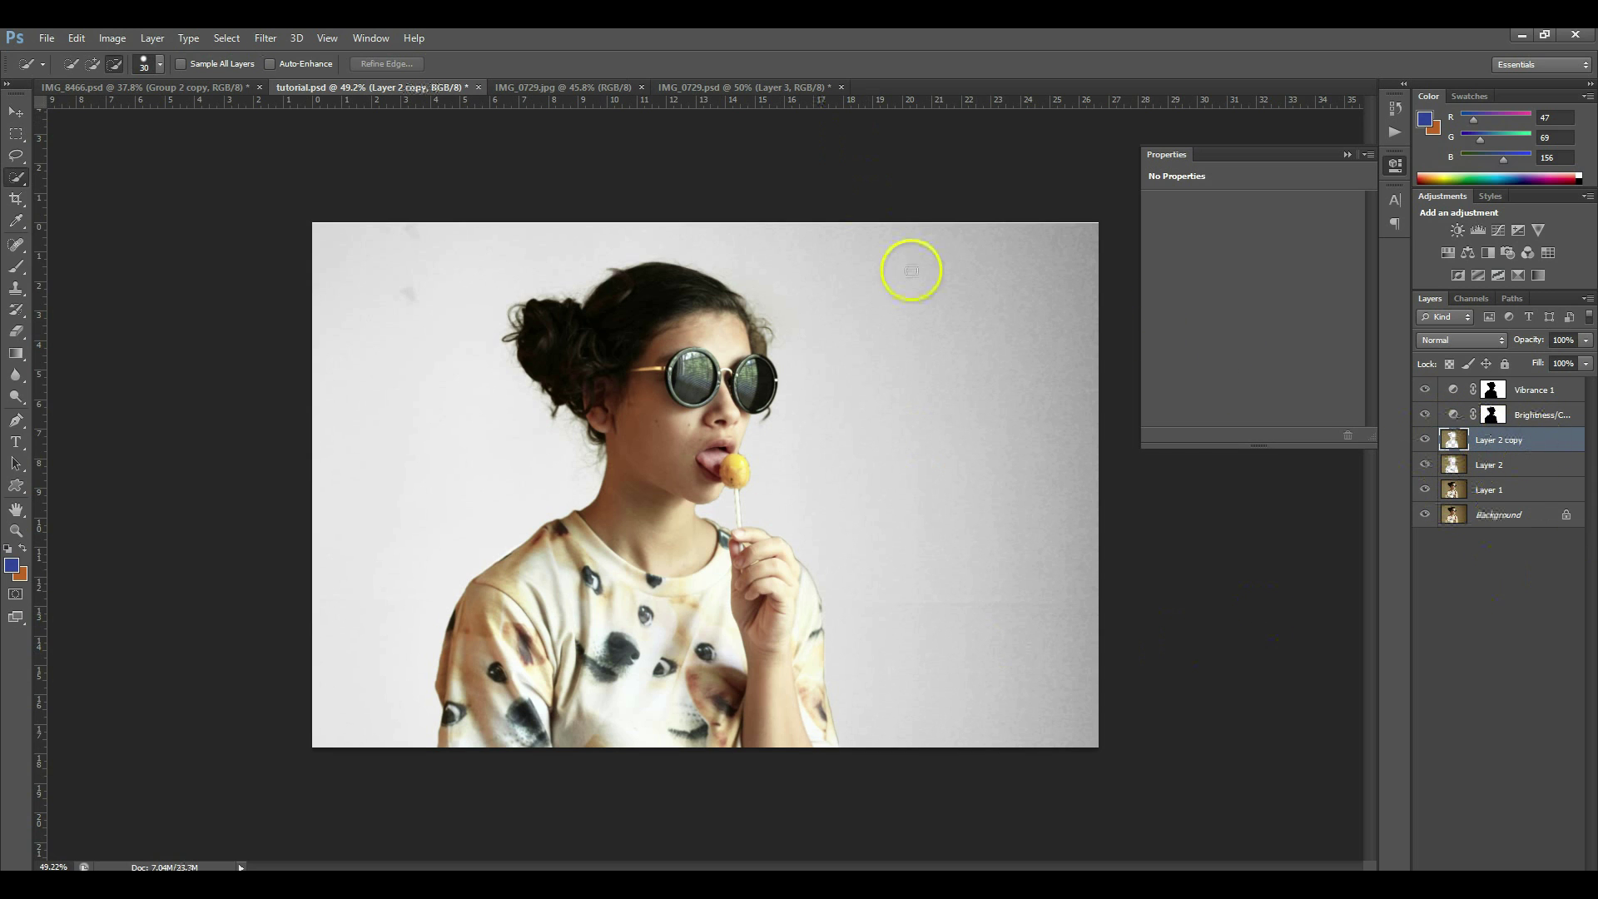
{"action": "left_click", "coordinate": [266, 38]}
{"action": "mouse_move", "coordinate": [314, 206]}
{"action": "left_click", "coordinate": [509, 323]}
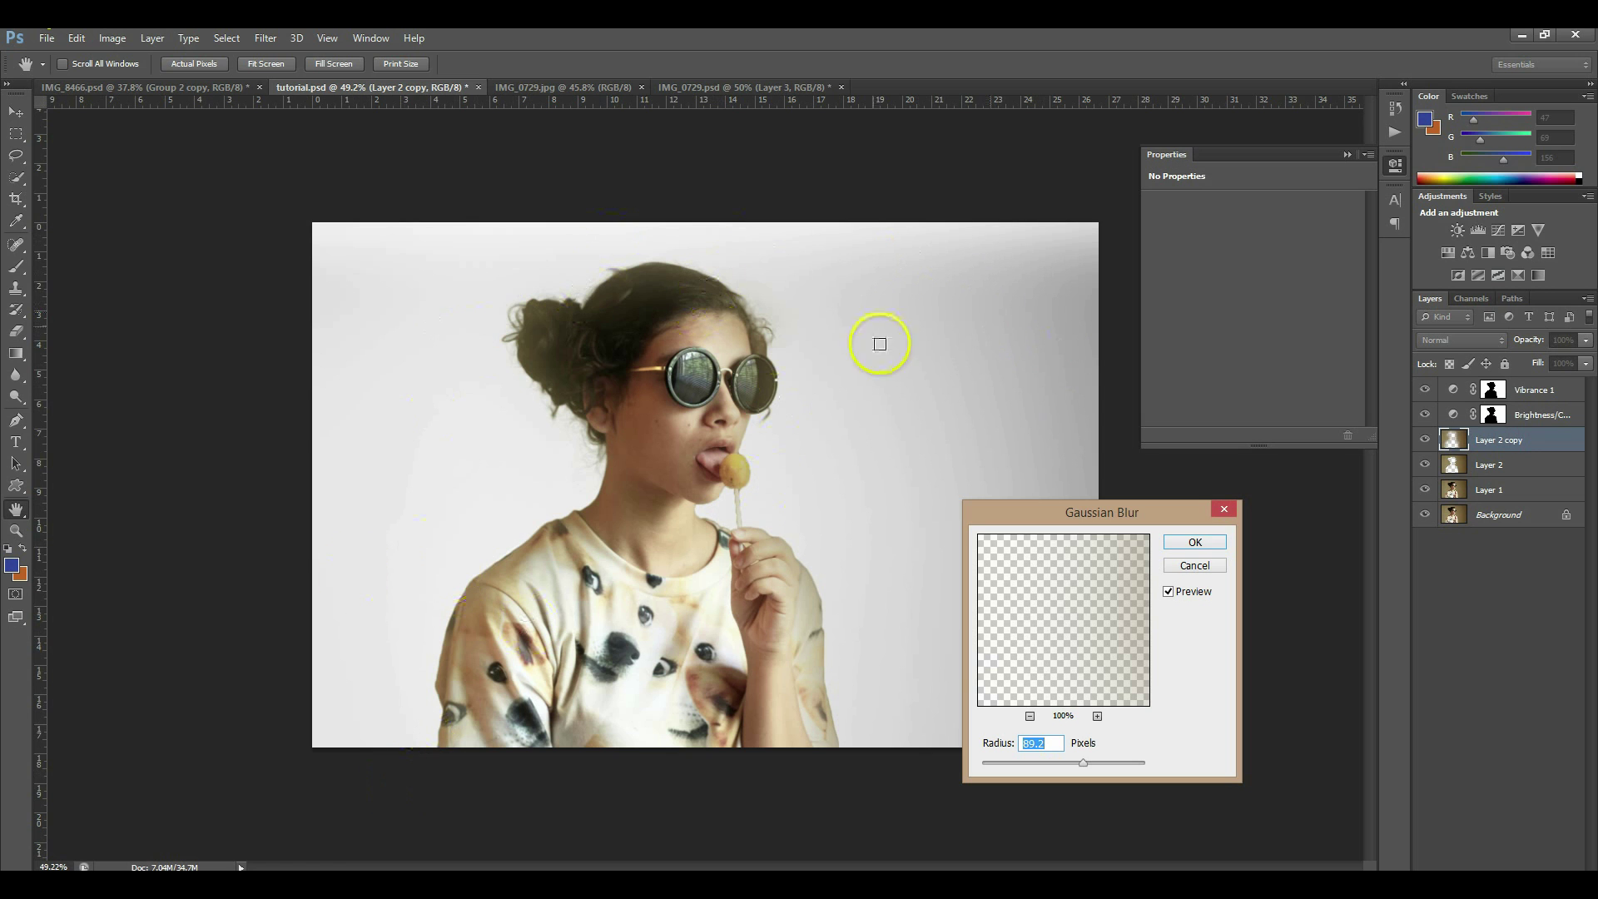
{"action": "left_click", "coordinate": [1195, 542]}
Step: Remove the blur spill over the woman from Layer 2 copy using the inverted selection of Layer 2, and deselect
{"action": "scroll", "coordinate": [667, 258], "scroll_direction": "up", "scroll_amount": 3}
{"action": "scroll", "coordinate": [665, 238], "scroll_direction": "up", "scroll_amount": 2}
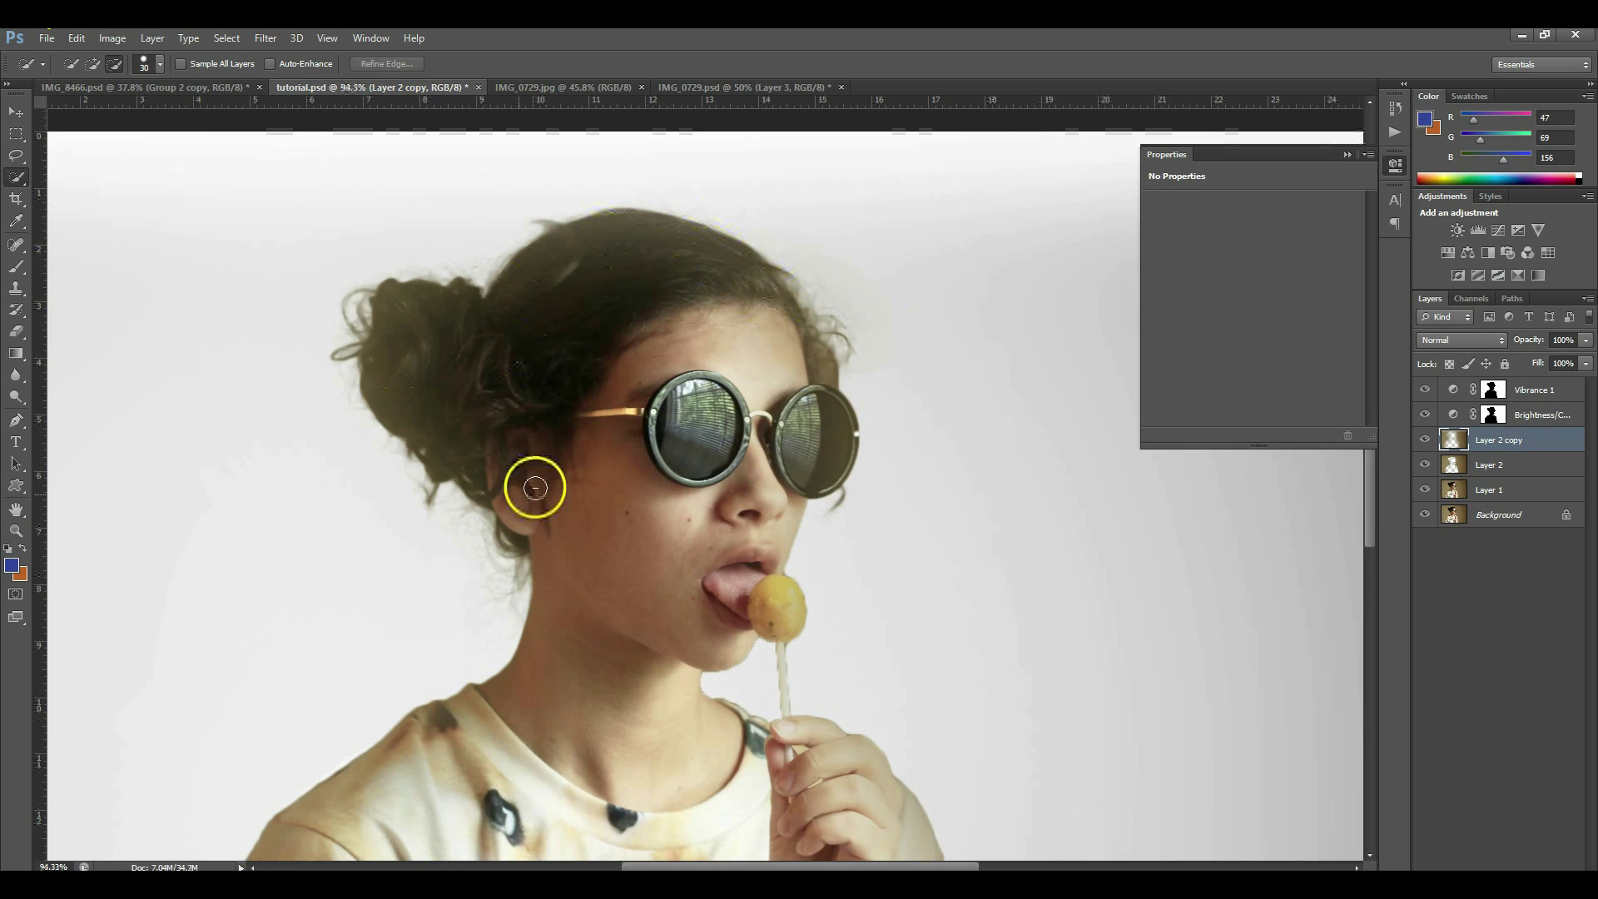
{"action": "scroll", "coordinate": [702, 485], "scroll_direction": "down", "scroll_amount": 4}
{"action": "scroll", "coordinate": [702, 485], "scroll_direction": "down", "scroll_amount": 2}
{"action": "scroll", "coordinate": [708, 463], "scroll_direction": "up", "scroll_amount": 1}
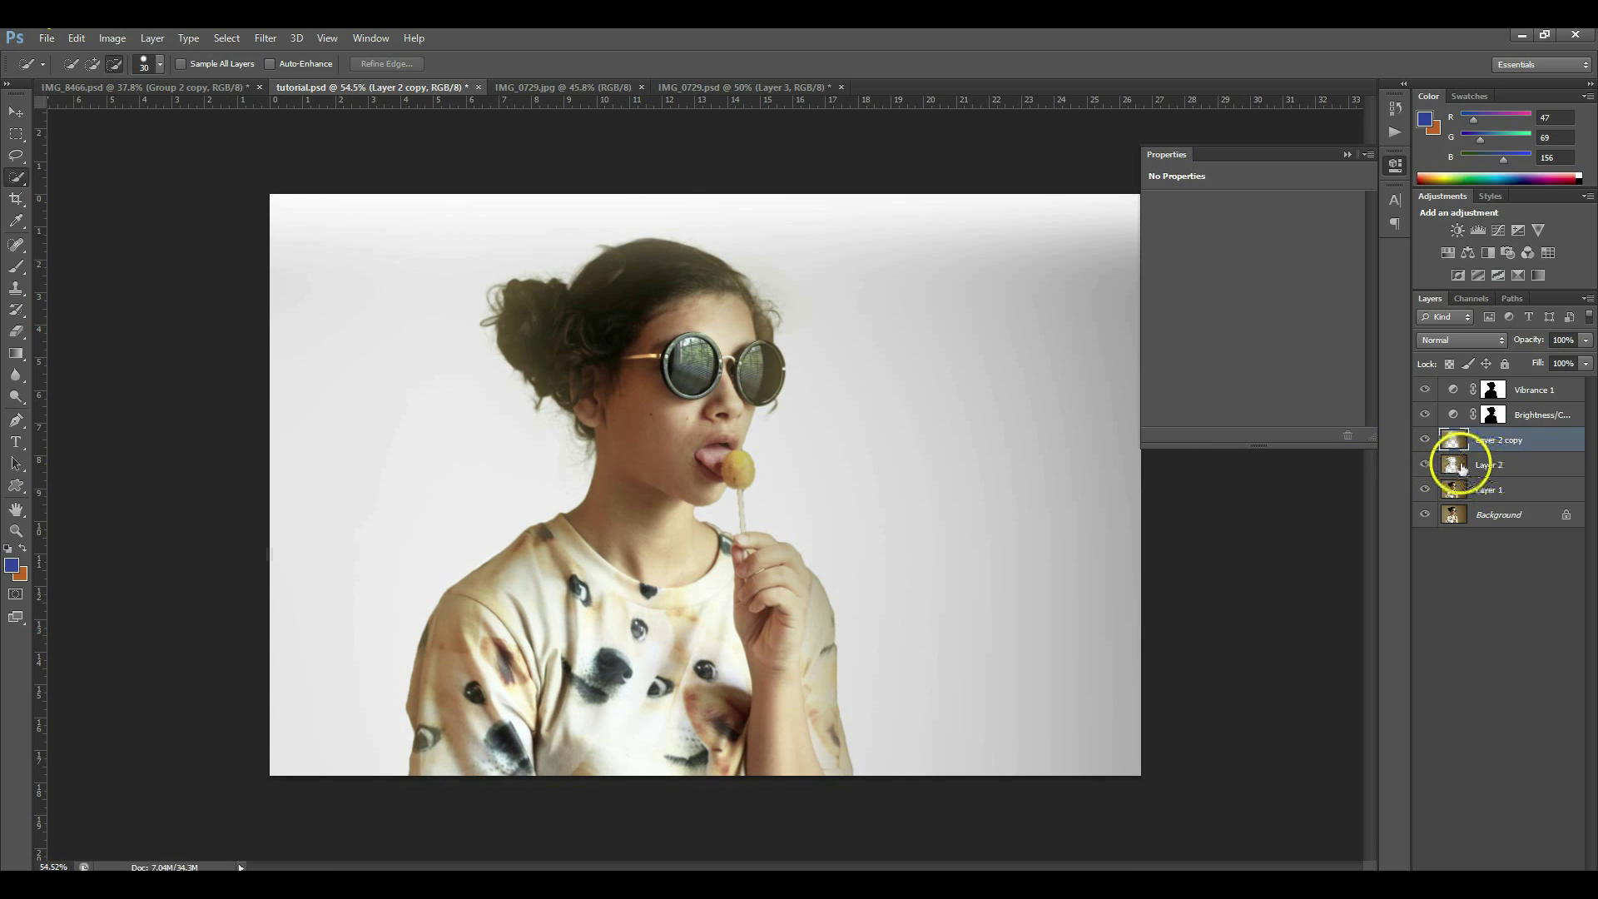
{"action": "left_click", "coordinate": [1452, 463], "text": "ctrl"}
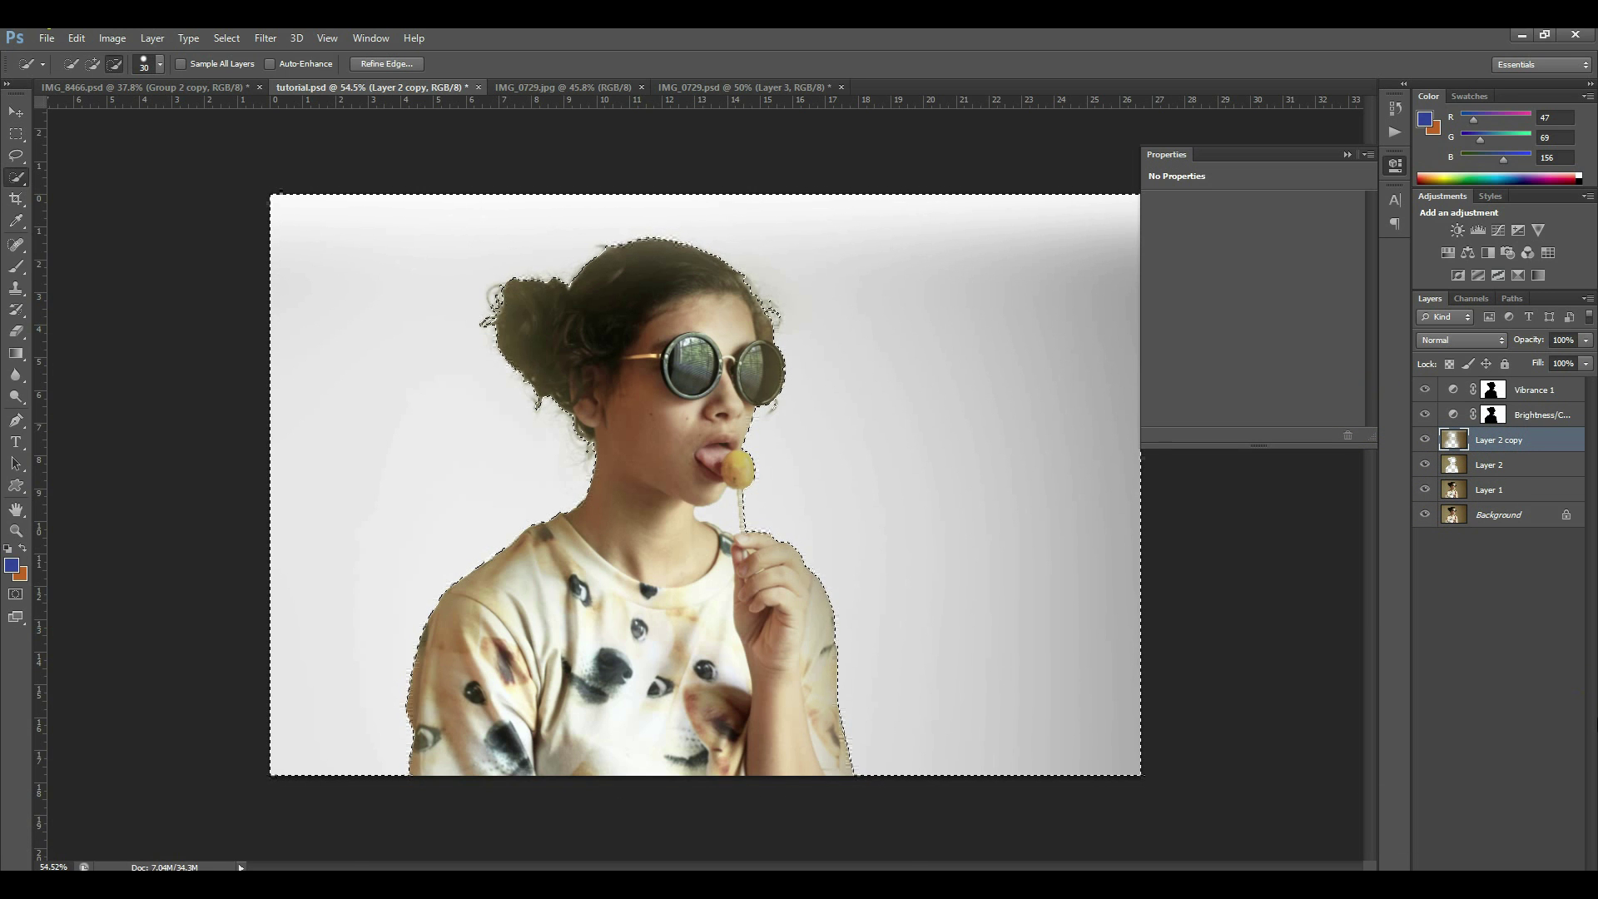
{"action": "key", "text": "ctrl+shift+i"}
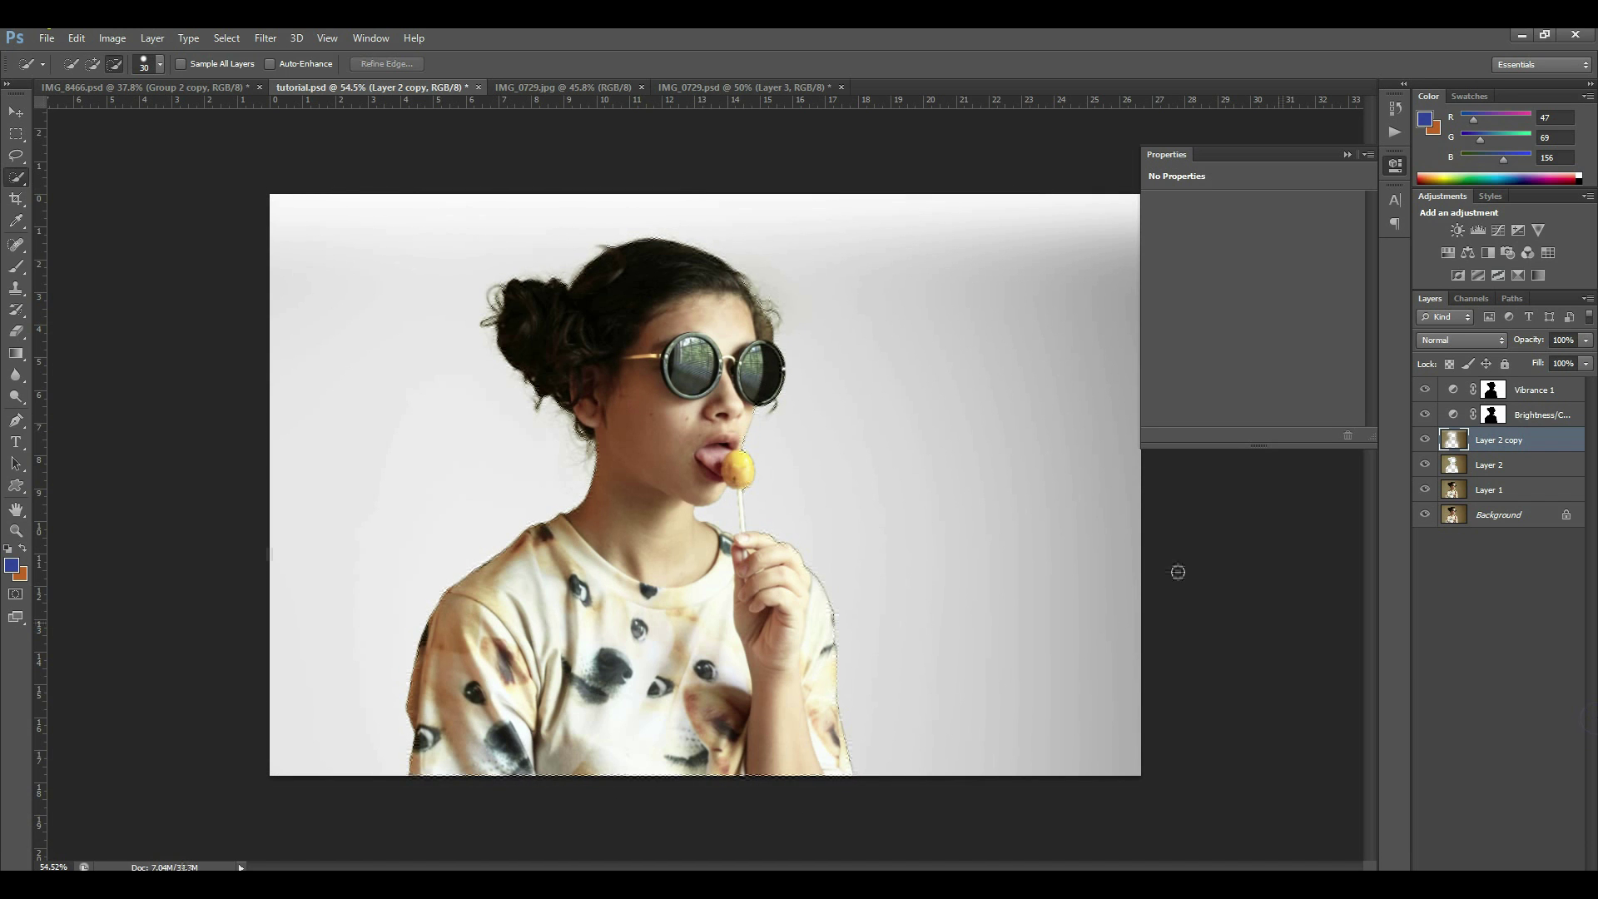
{"action": "key", "text": "ctrl+d"}
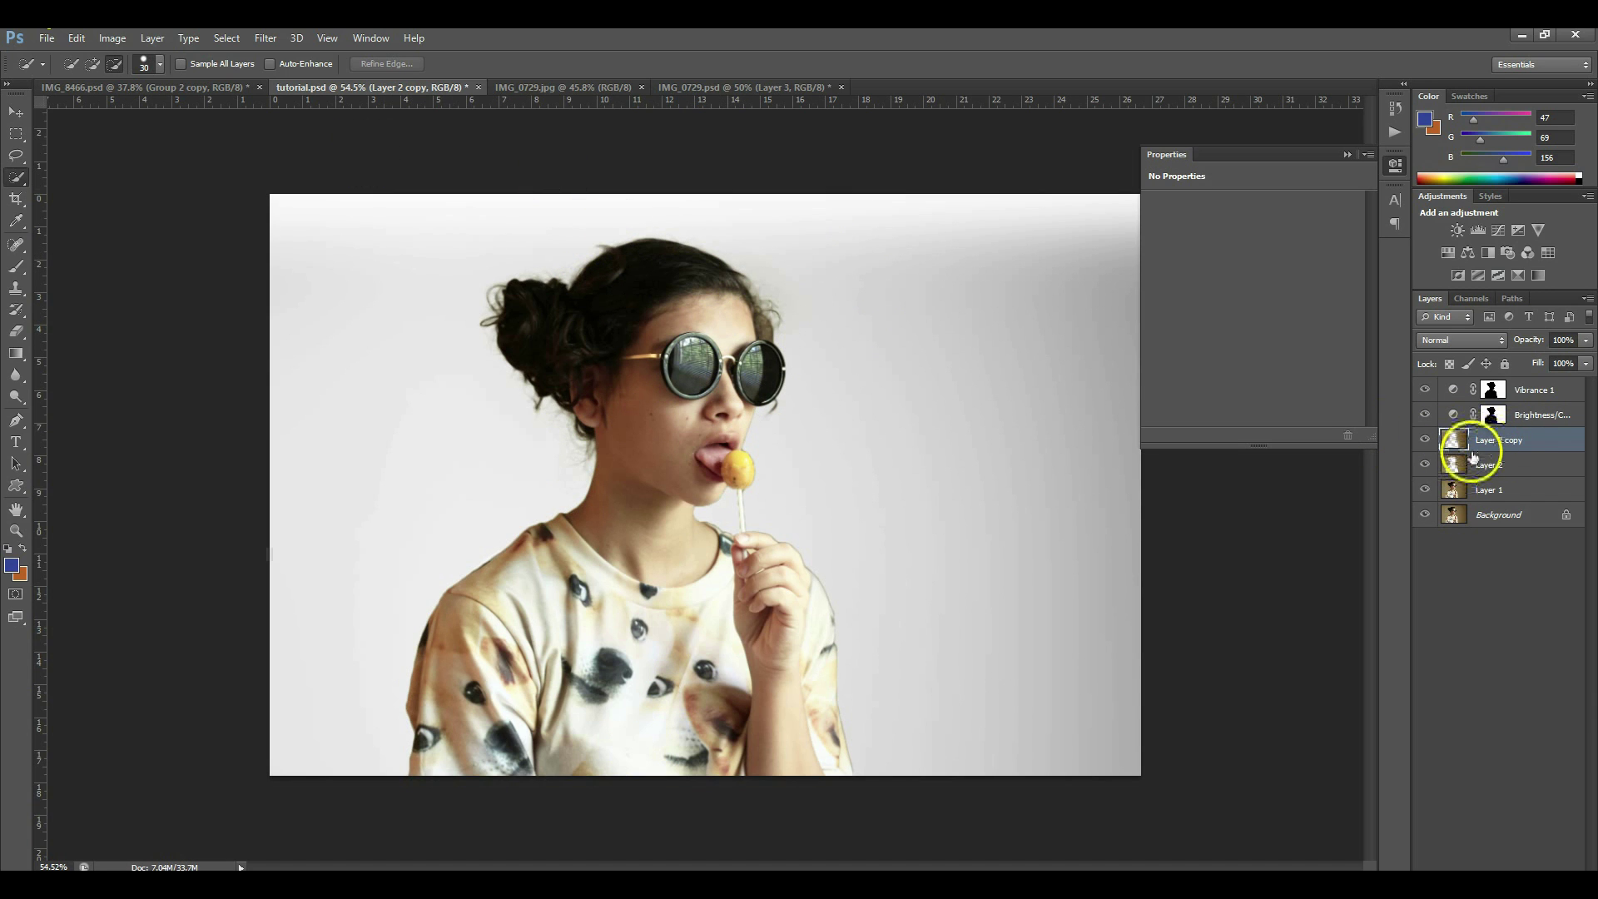
Step: Toggle the visibility of the Vibrance and Brightness/Contrast adjustment layers to compare their effect on the background
{"action": "left_click", "coordinate": [1424, 390]}
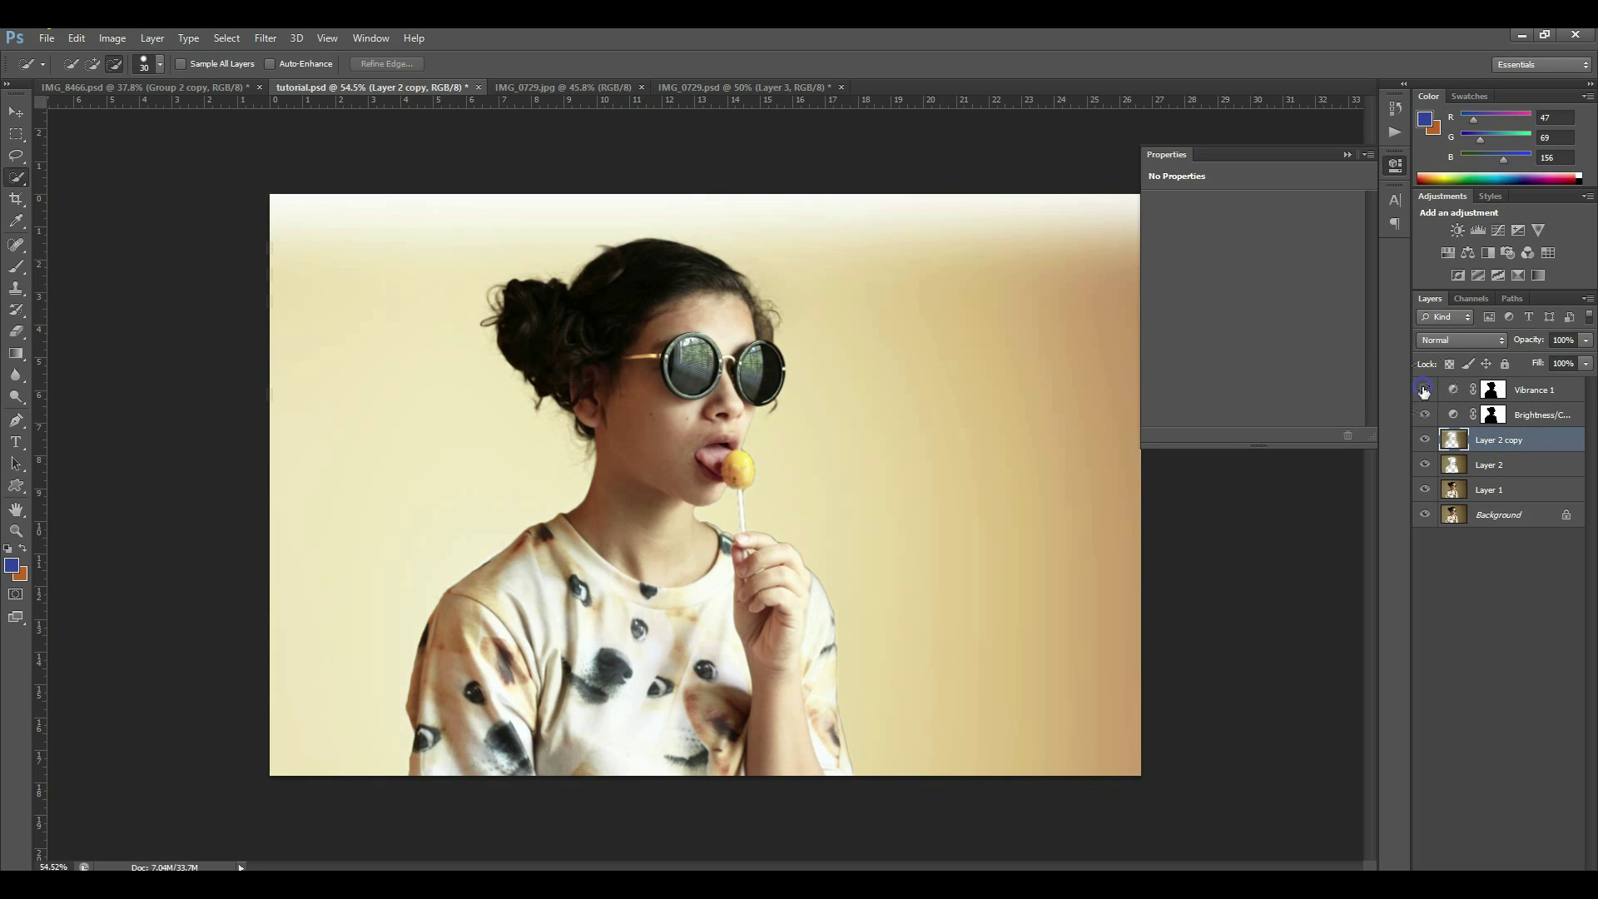
{"action": "left_click", "coordinate": [1425, 391]}
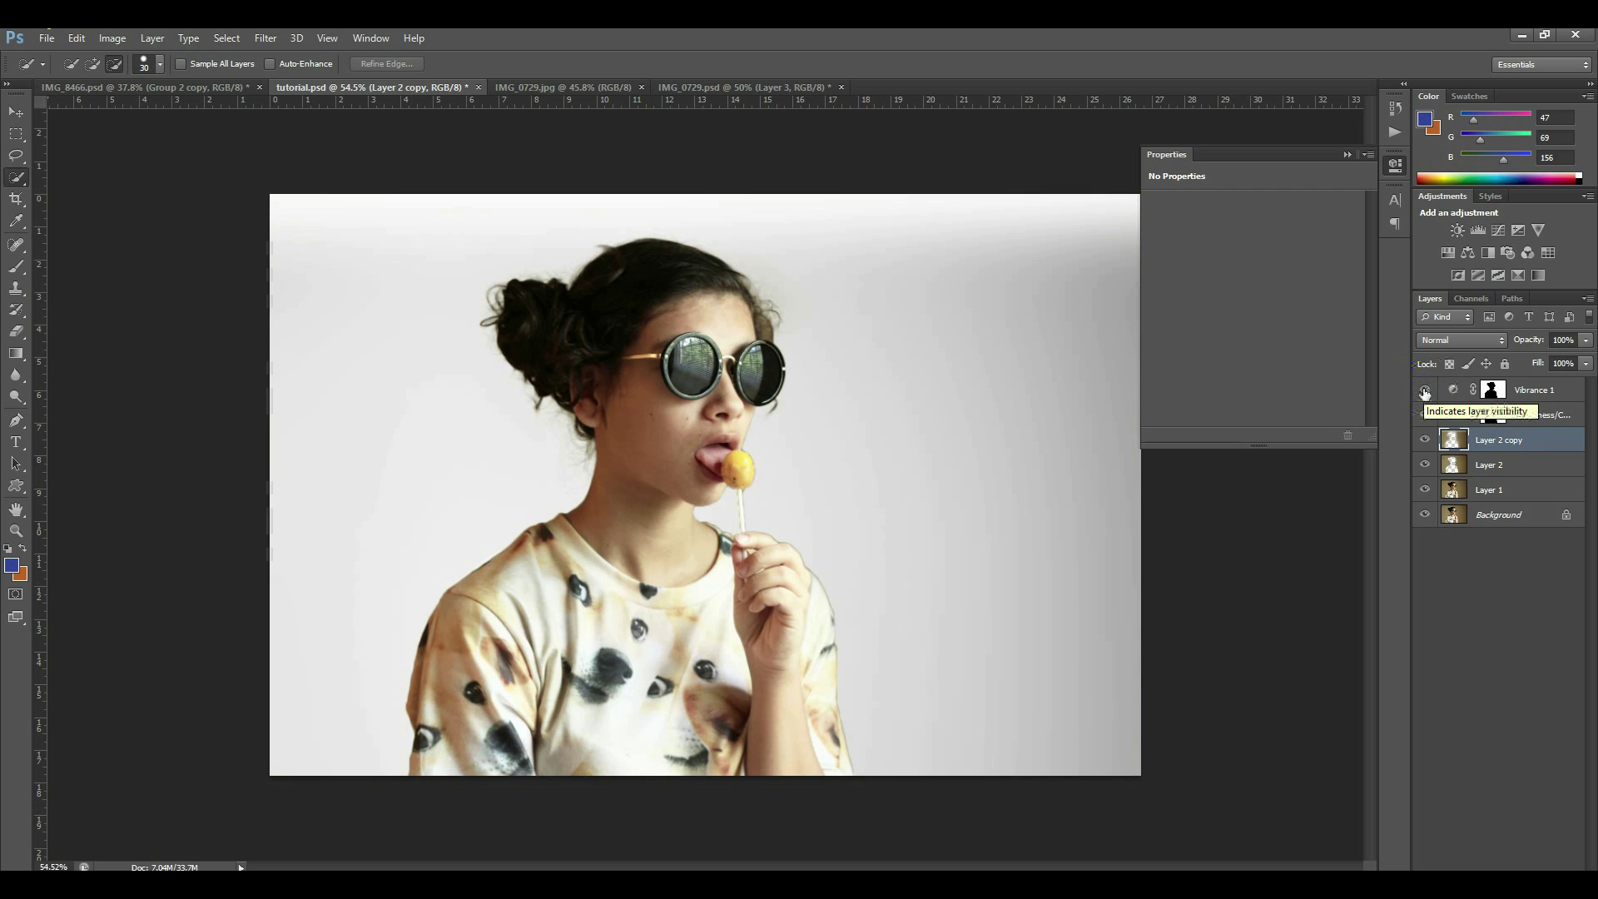
{"action": "left_click", "coordinate": [1425, 390]}
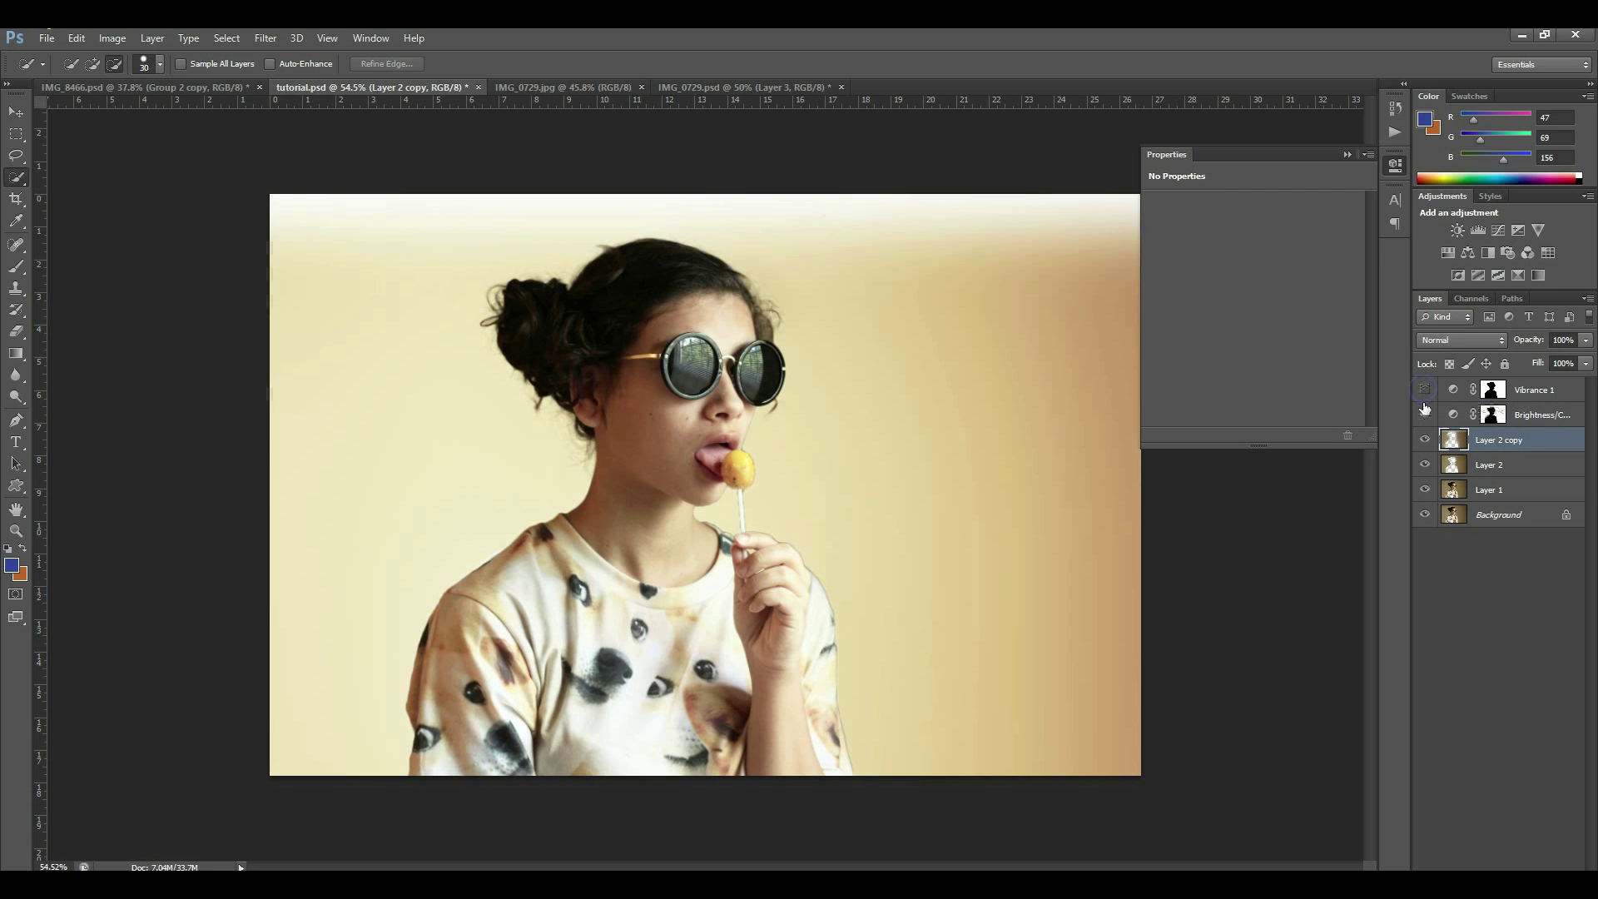
{"action": "left_click", "coordinate": [1424, 415]}
{"action": "left_click", "coordinate": [1425, 415]}
{"action": "left_click", "coordinate": [1426, 390]}
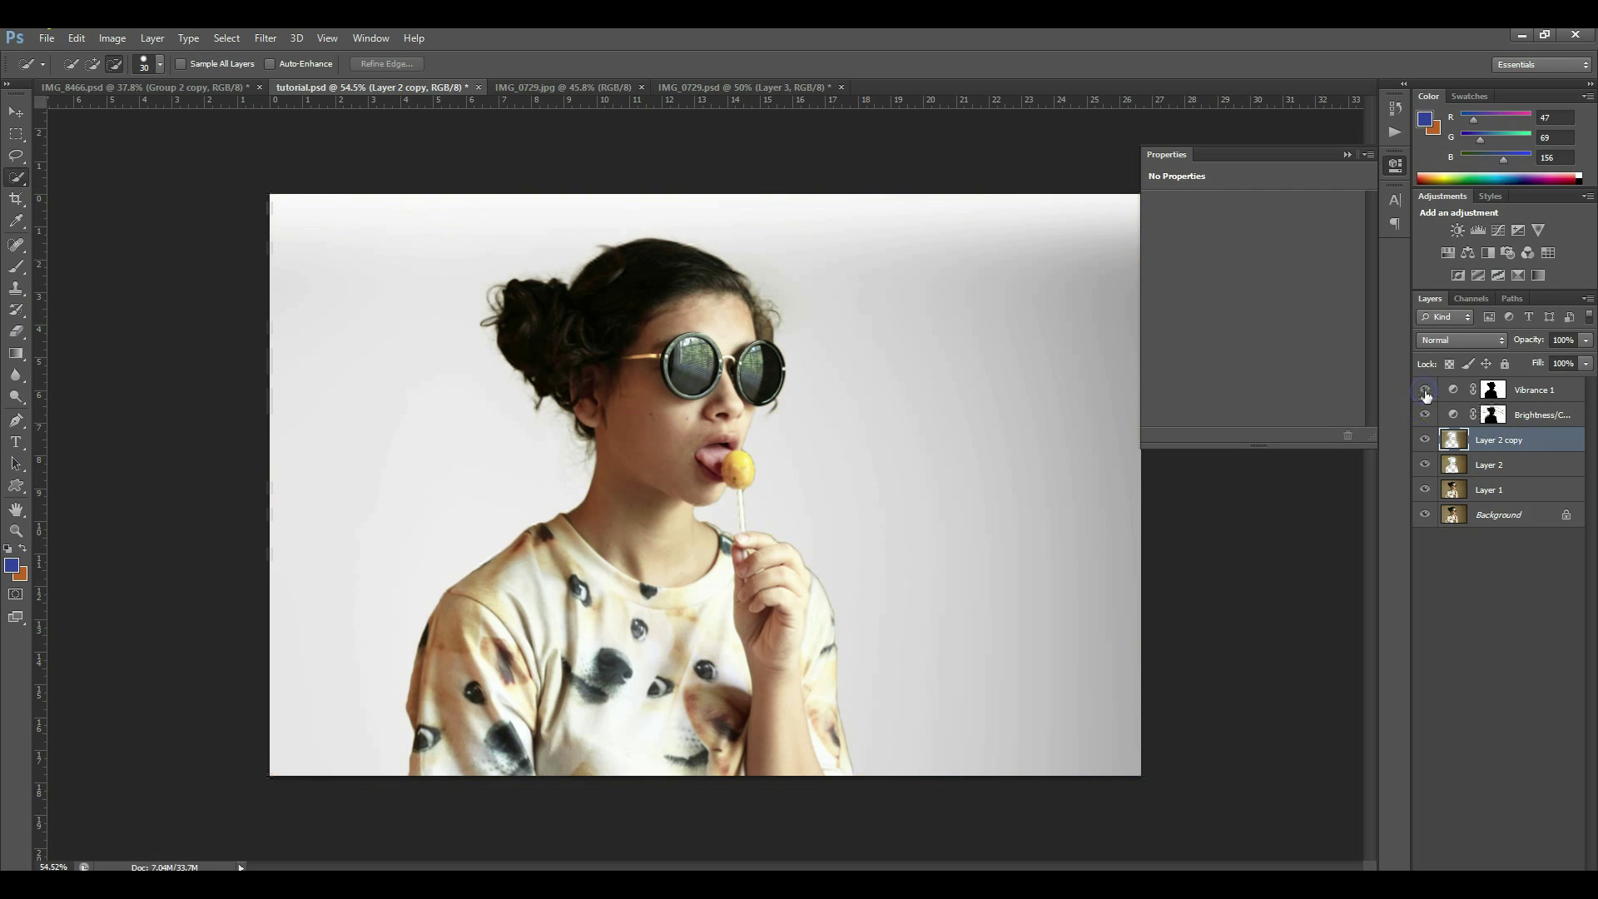
Step: Toggle the visibility of the blurred Layer 2 copy to compare the background with and without it
{"action": "scroll", "coordinate": [467, 432], "scroll_direction": "down", "scroll_amount": 2}
{"action": "scroll", "coordinate": [790, 389], "scroll_direction": "up", "scroll_amount": 1}
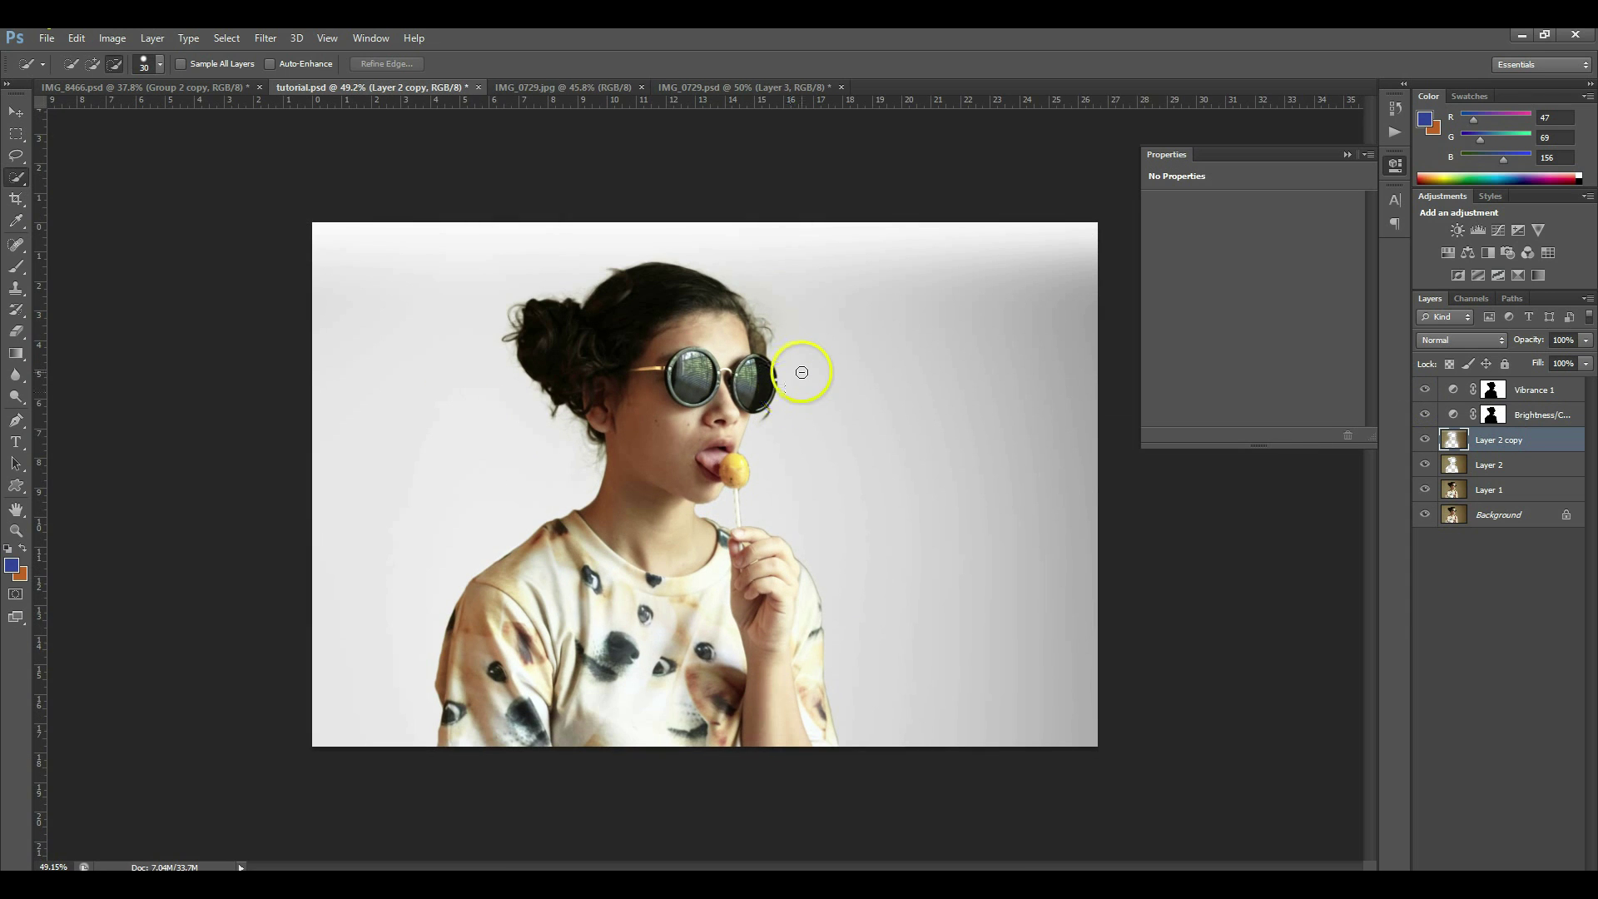
{"action": "left_click", "coordinate": [1424, 441]}
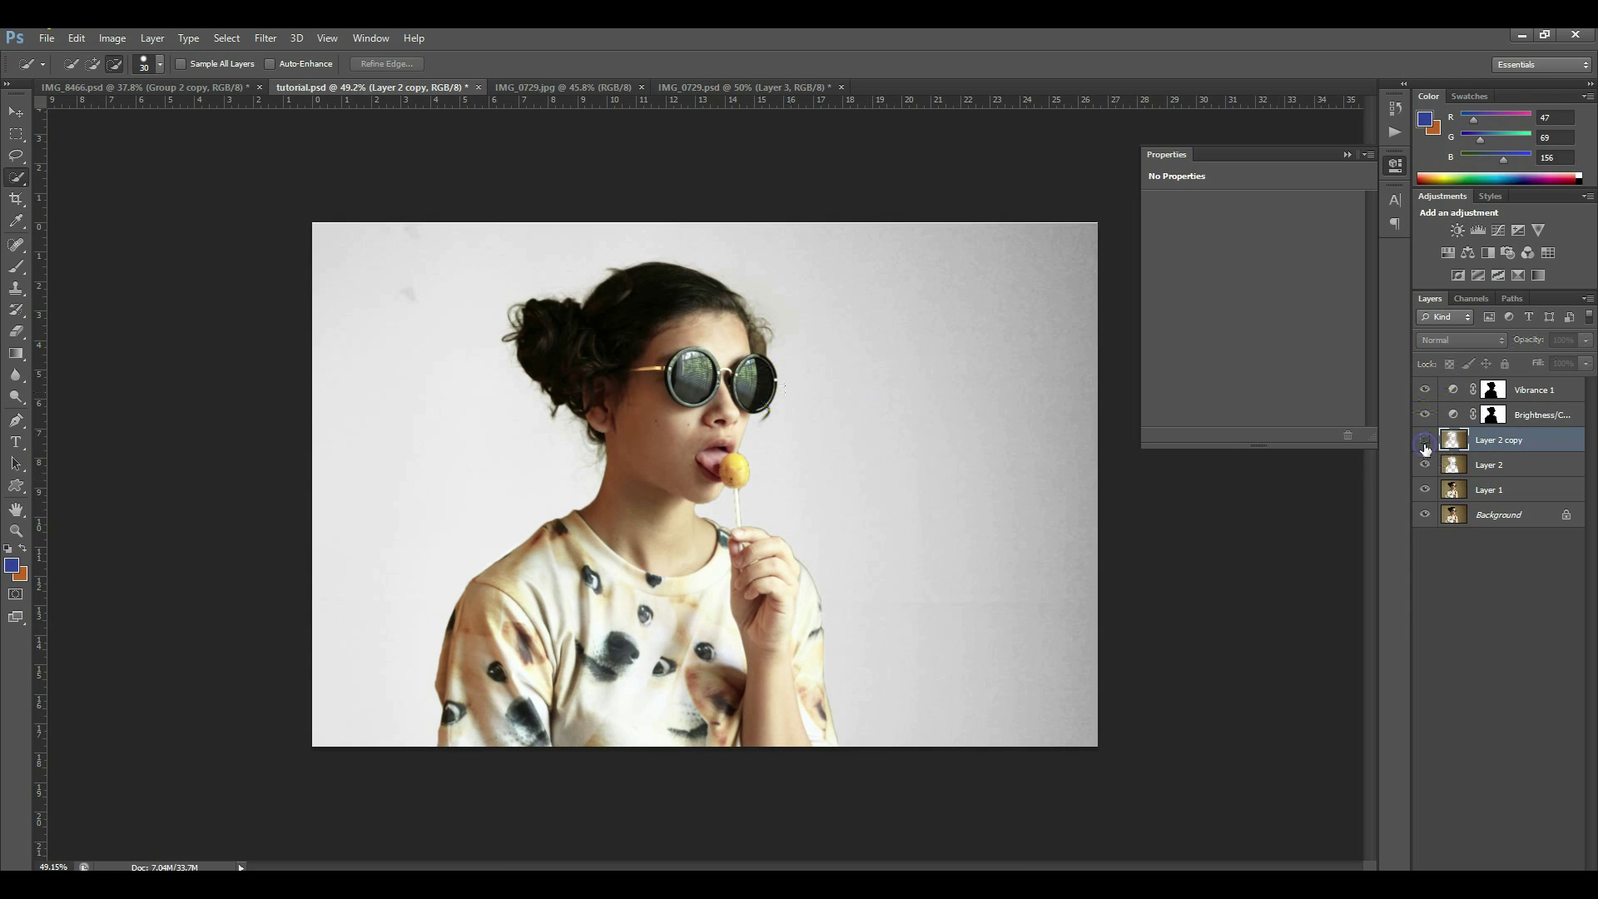
{"action": "left_click", "coordinate": [1425, 442]}
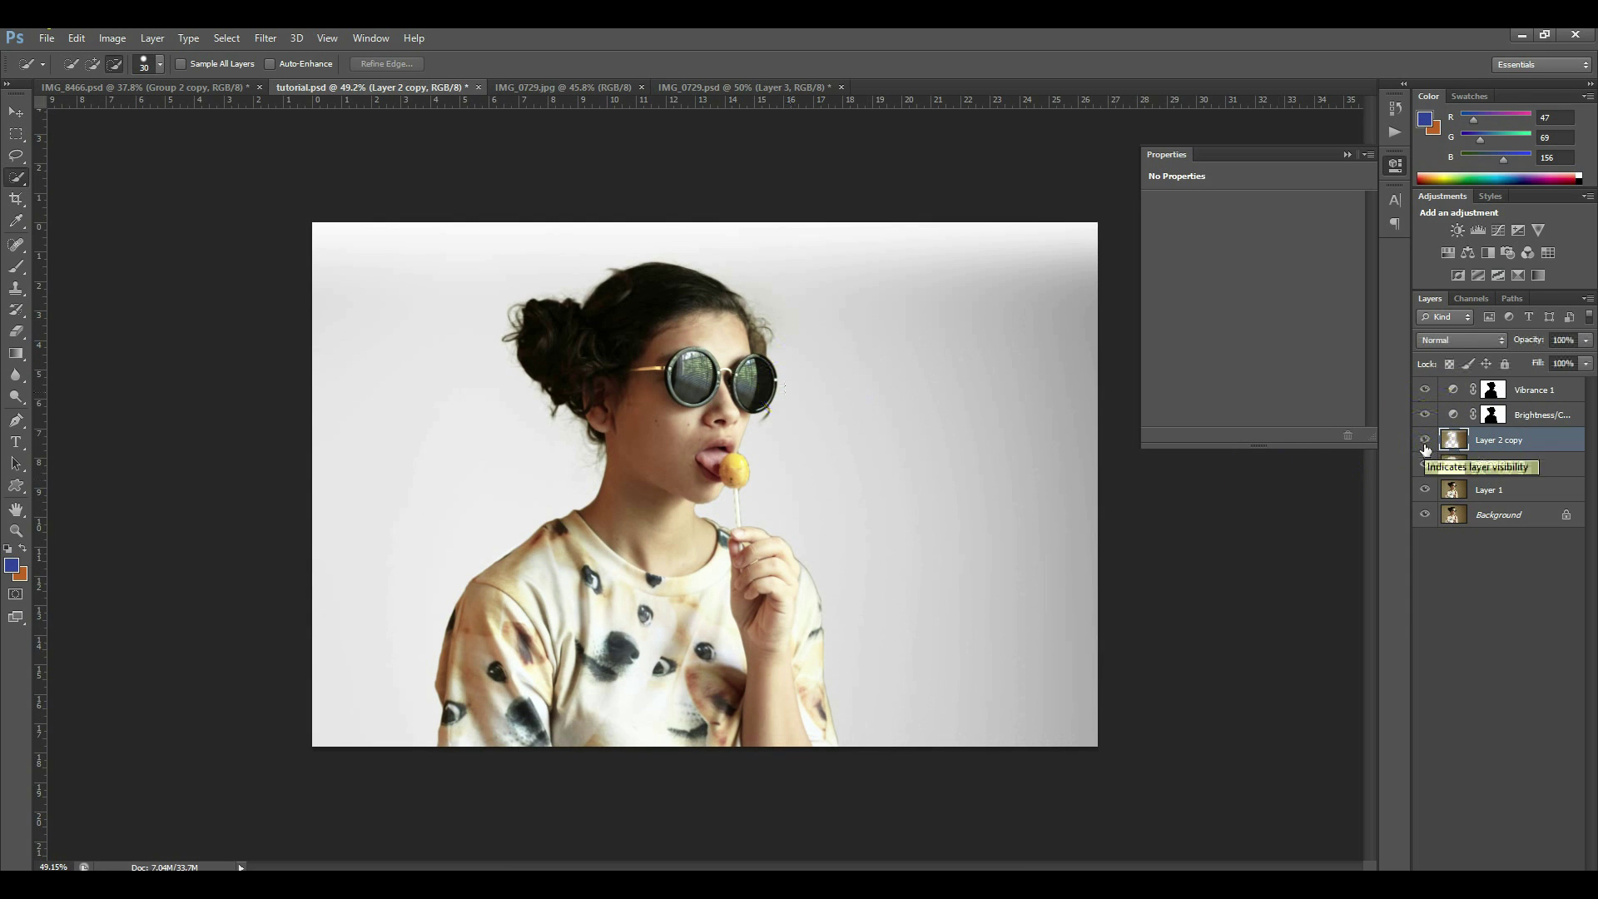
{"action": "left_click", "coordinate": [1425, 443]}
{"action": "left_click", "coordinate": [1426, 446]}
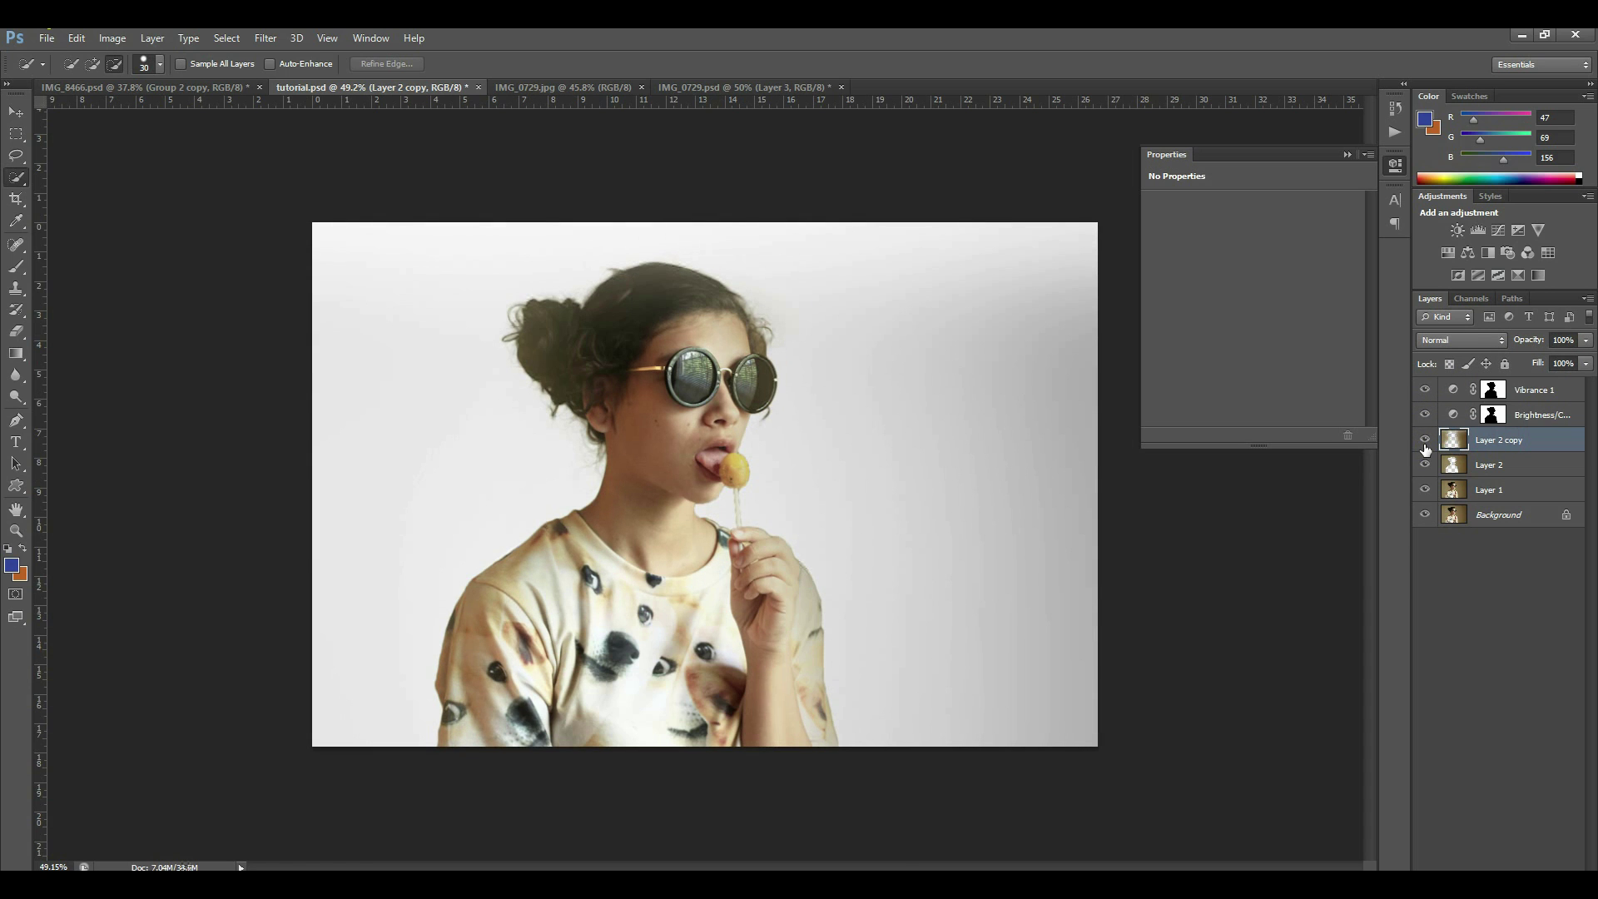
Step: Load Layer 2 as a selection again, invert it to clear the renewed blur spill from Layer 2 copy, and deselect
{"action": "left_click", "coordinate": [1462, 468], "text": "ctrl"}
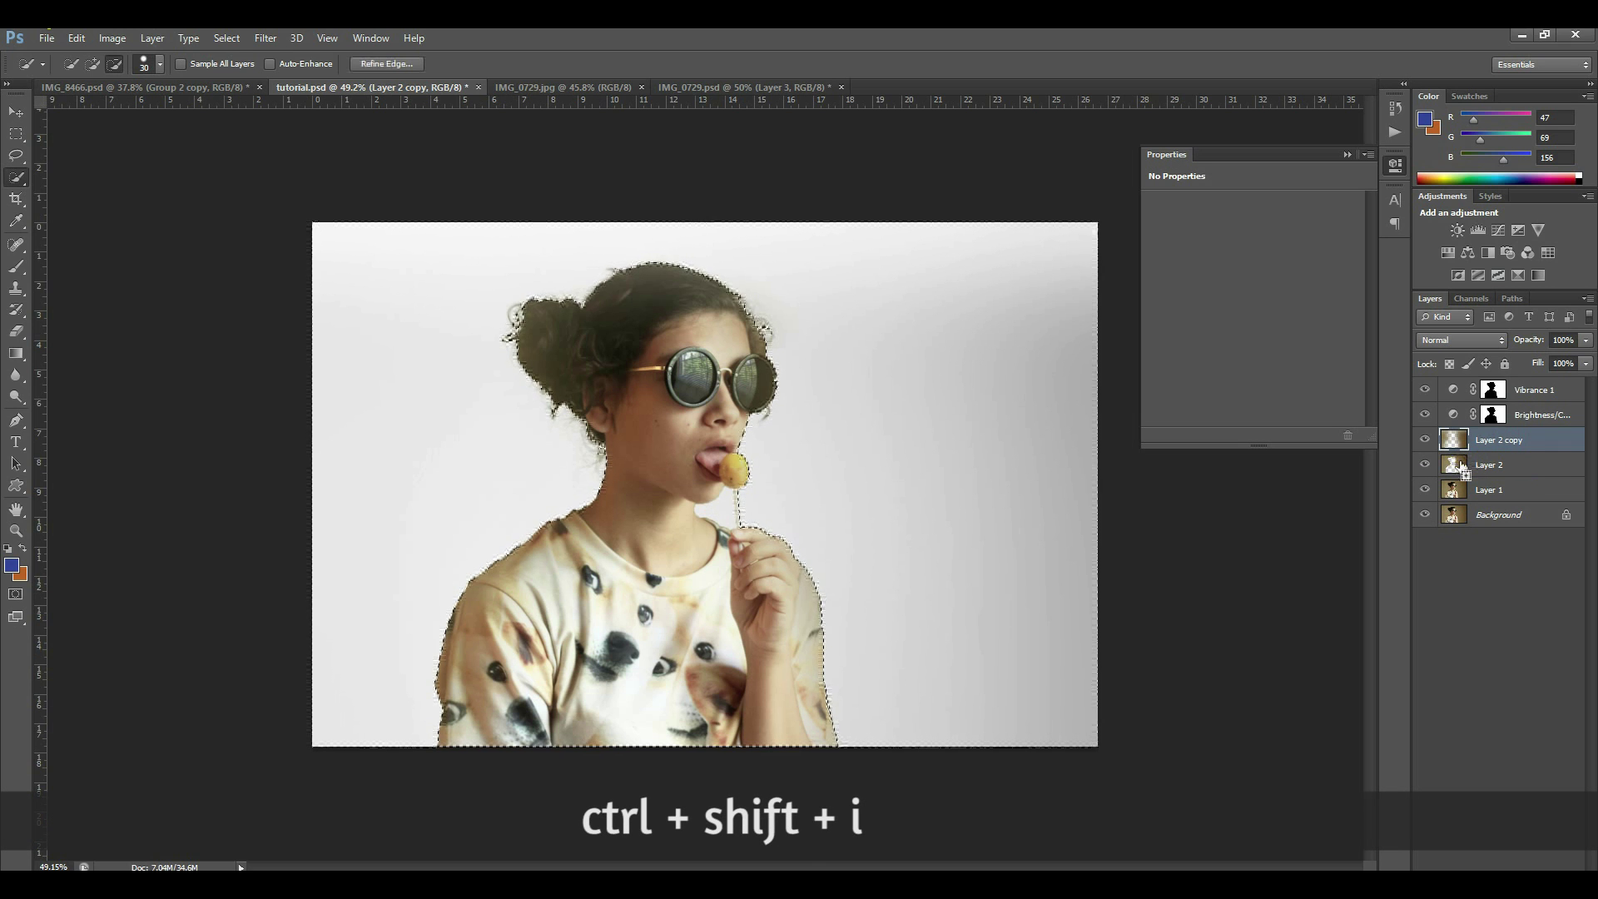
{"action": "key", "text": "ctrl+shift+i"}
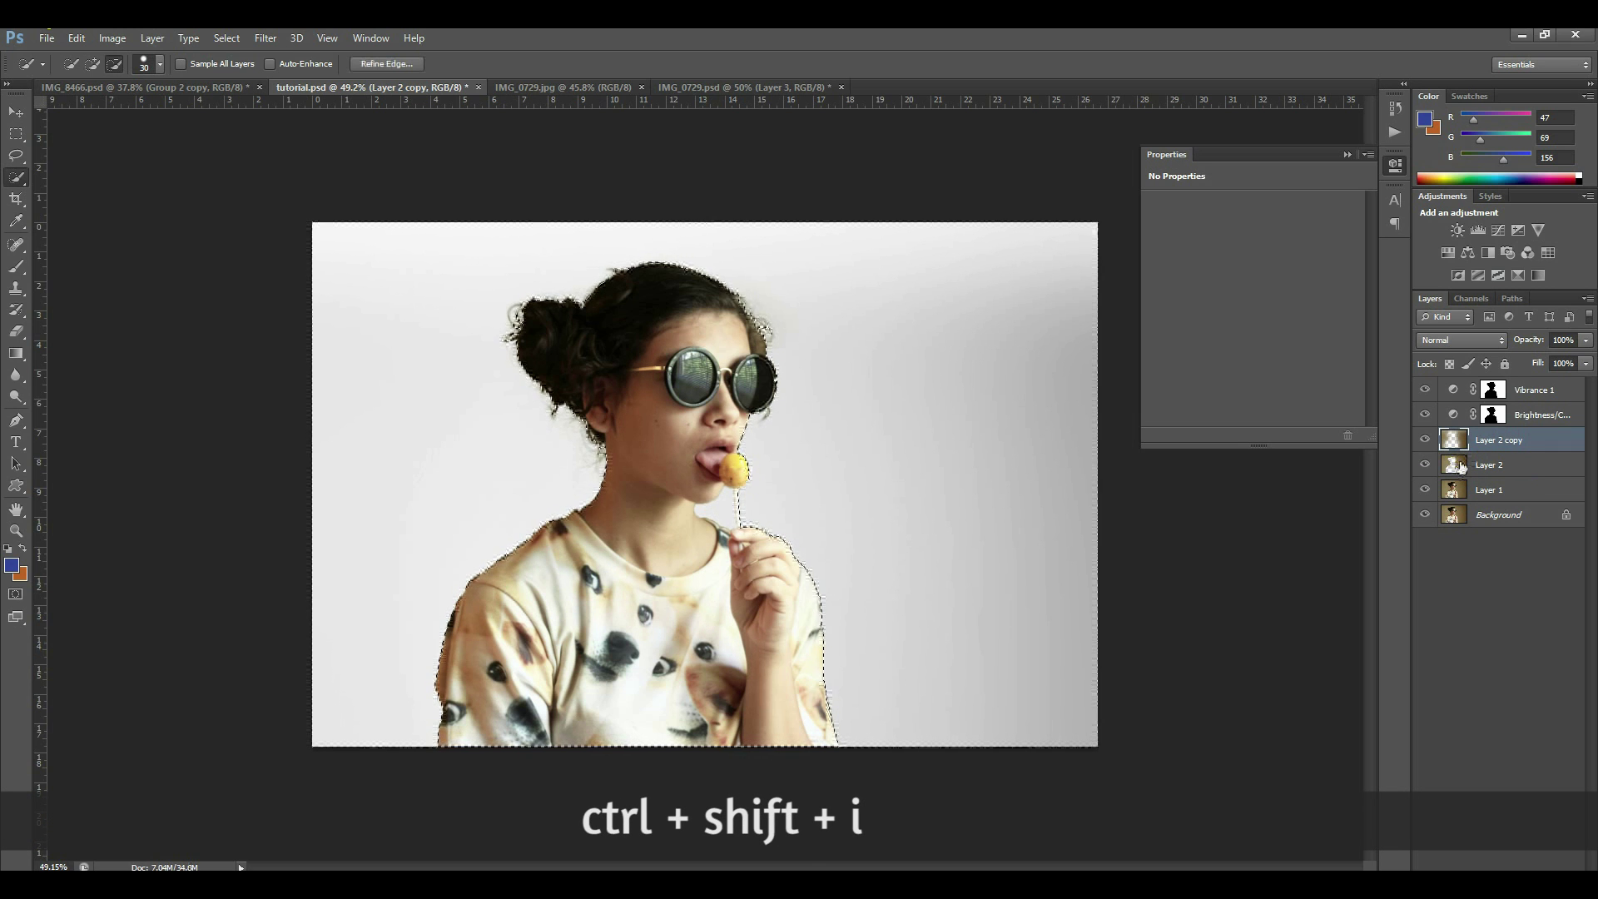
{"action": "key", "text": "ctrl+d"}
{"action": "scroll", "coordinate": [841, 491], "scroll_direction": "down", "scroll_amount": 2}
{"action": "scroll", "coordinate": [870, 546], "scroll_direction": "up", "scroll_amount": 3}
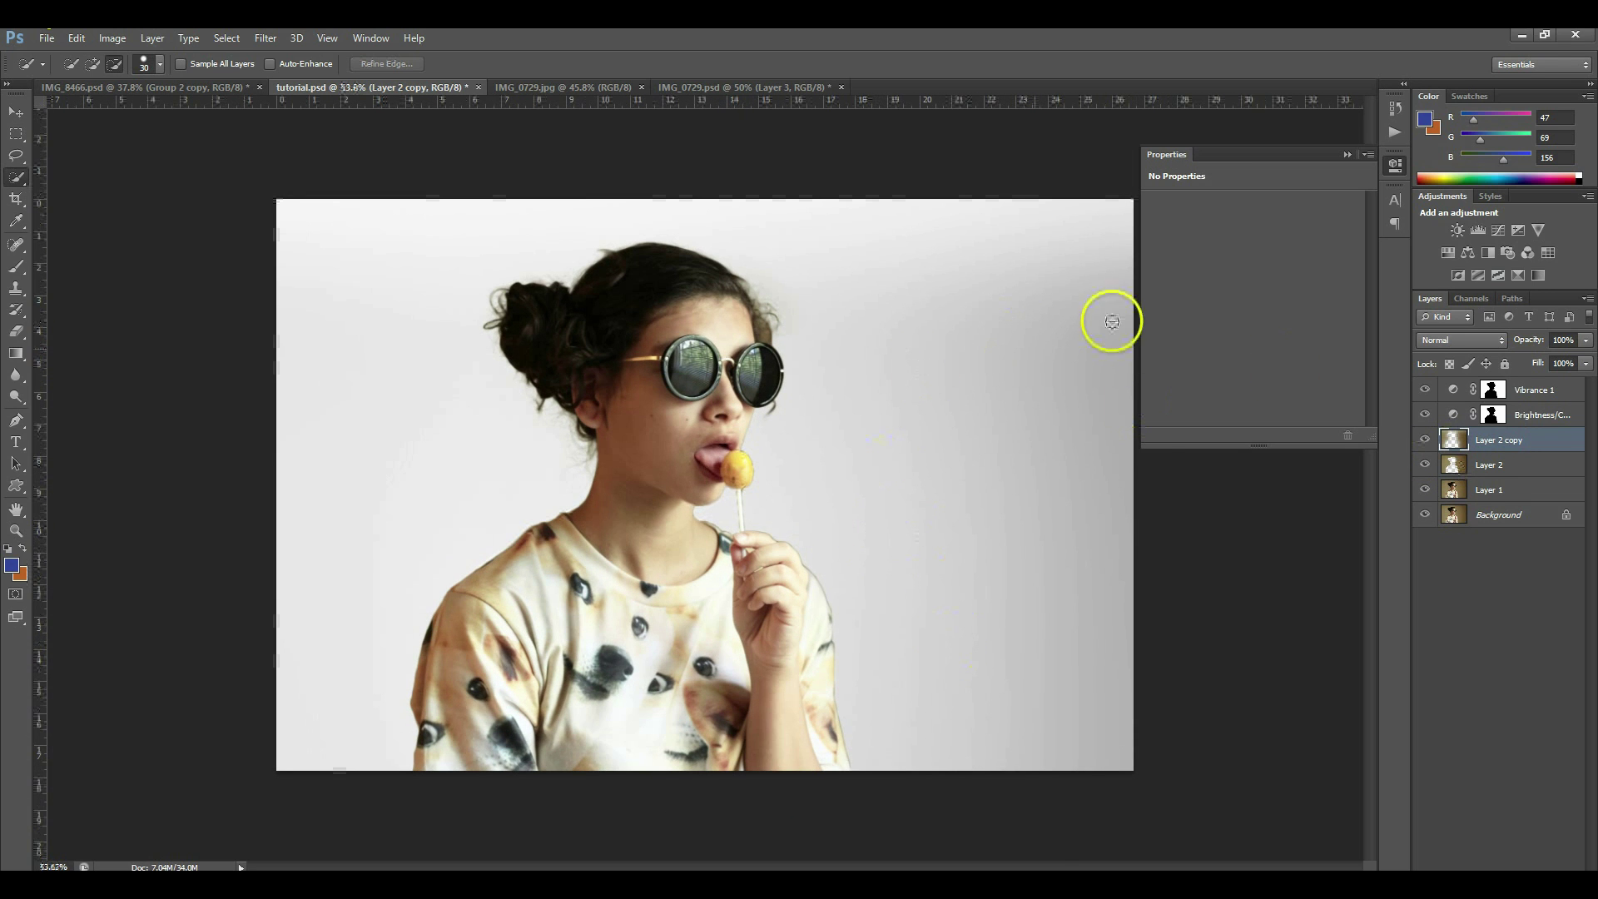
Step: Add a new layer above Layer 2 copy, fill it with white within the Layer 2 selection, and deselect
{"action": "left_click", "coordinate": [1435, 428]}
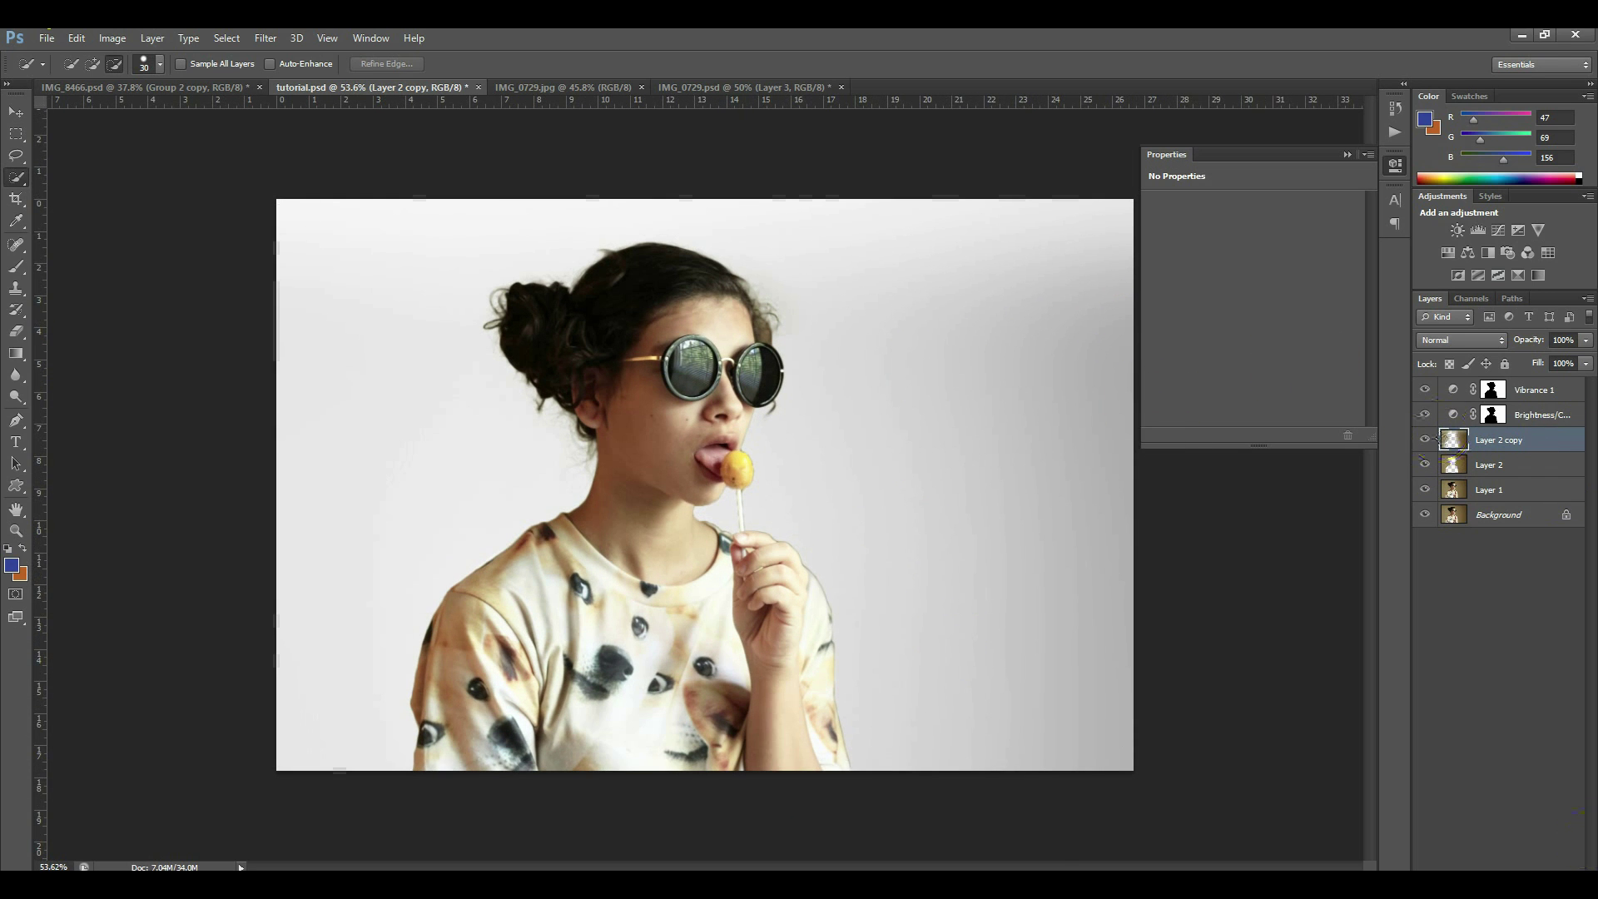
{"action": "left_click", "coordinate": [1546, 866]}
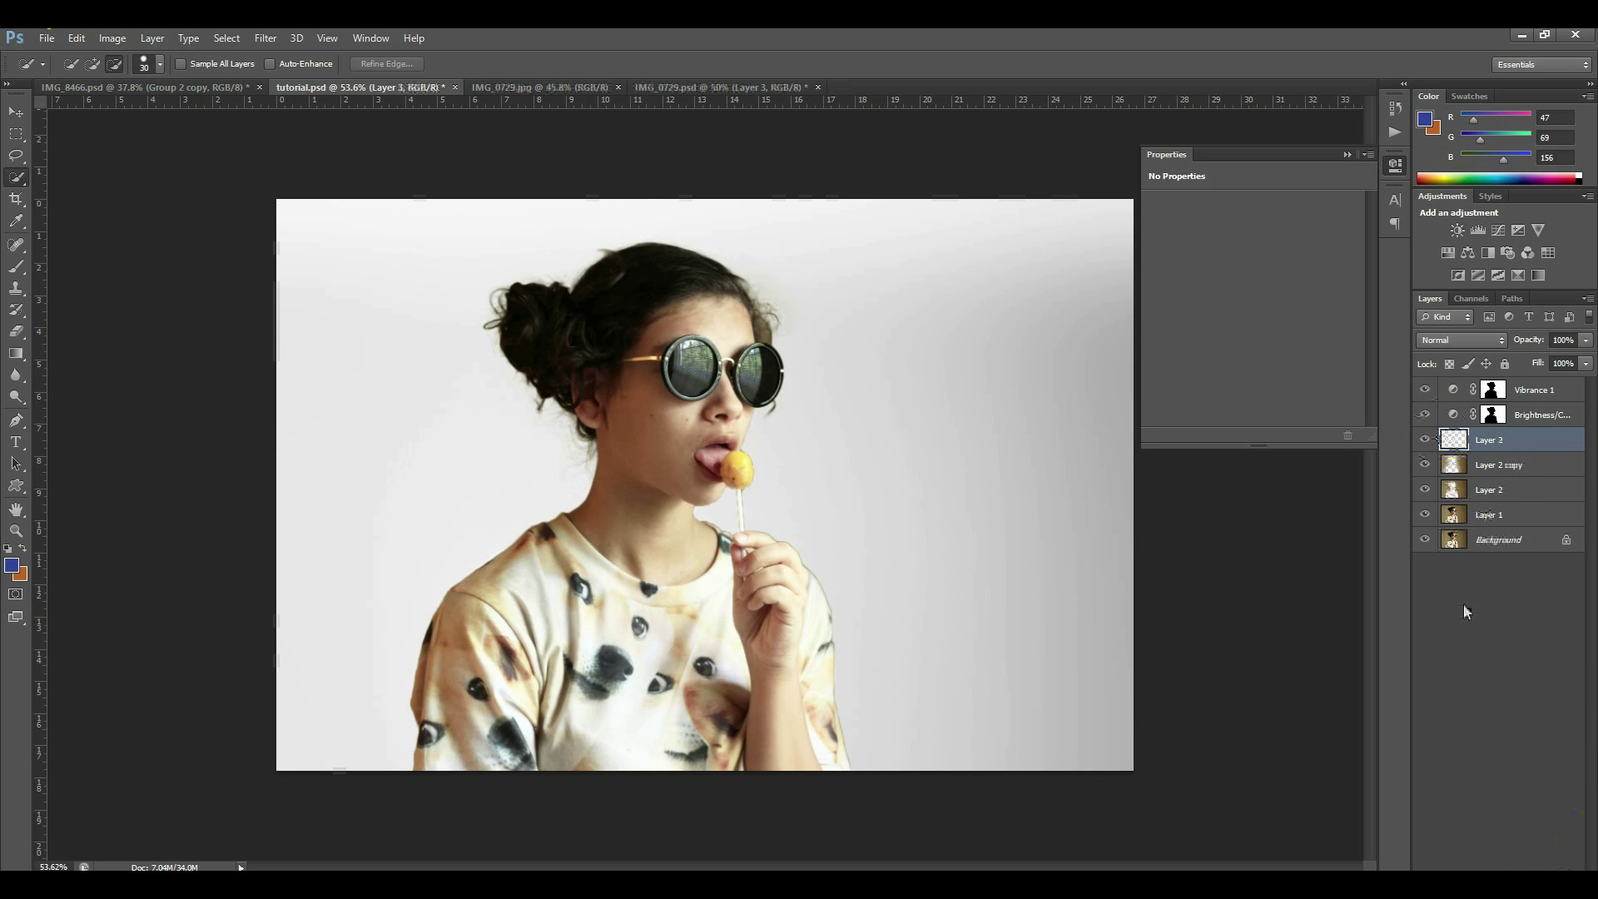
{"action": "left_click", "coordinate": [1456, 493], "text": "ctrl"}
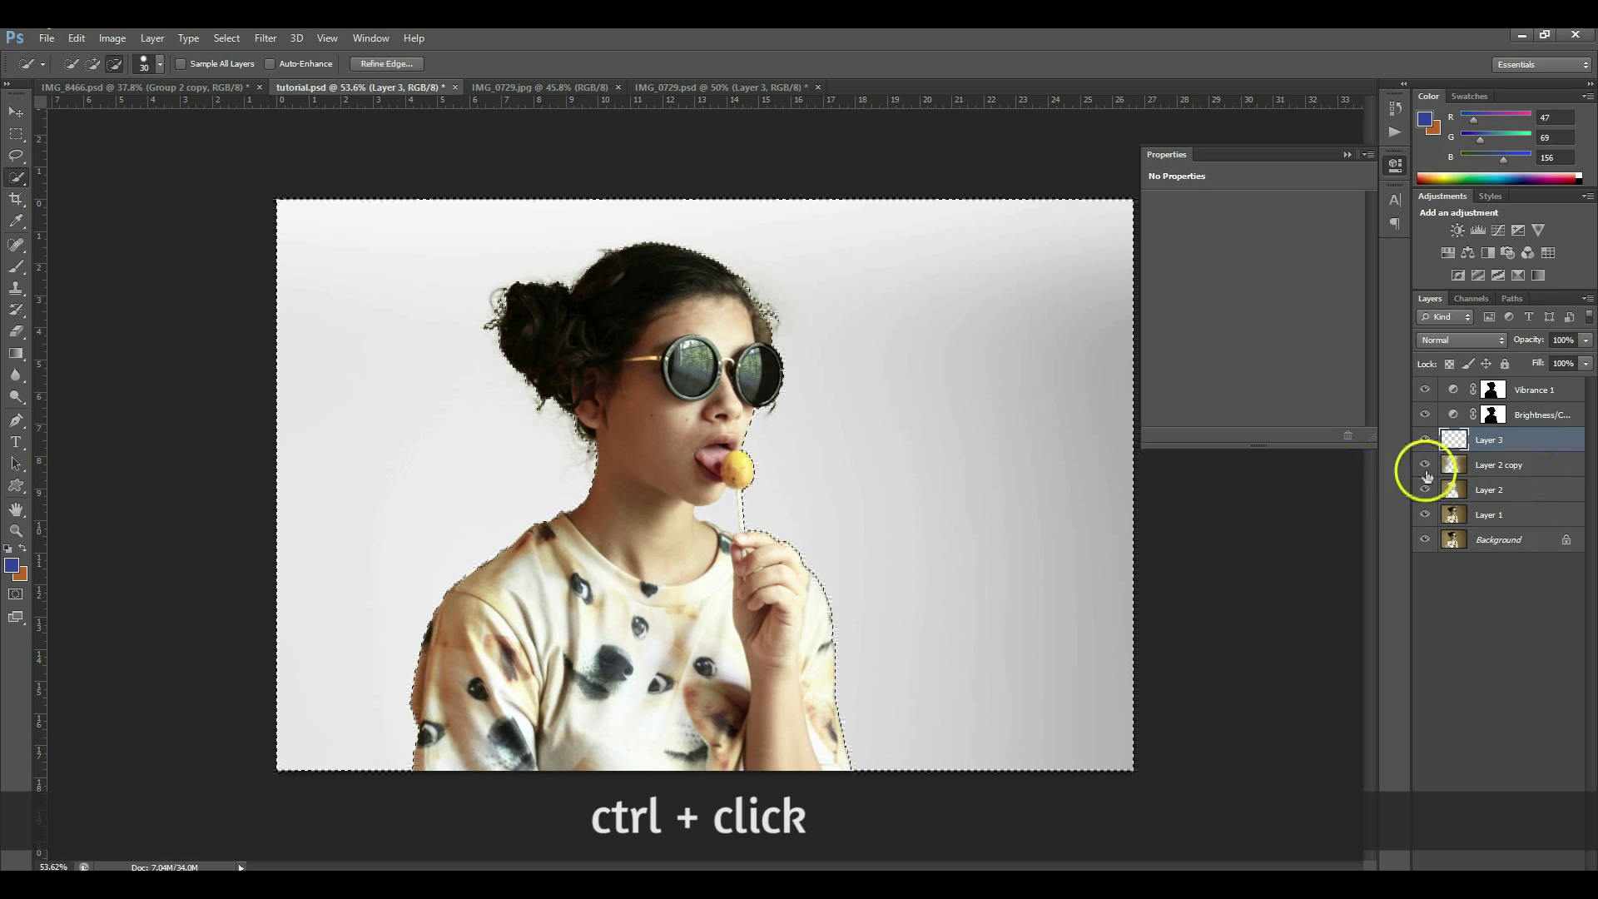
{"action": "left_click", "coordinate": [8, 549]}
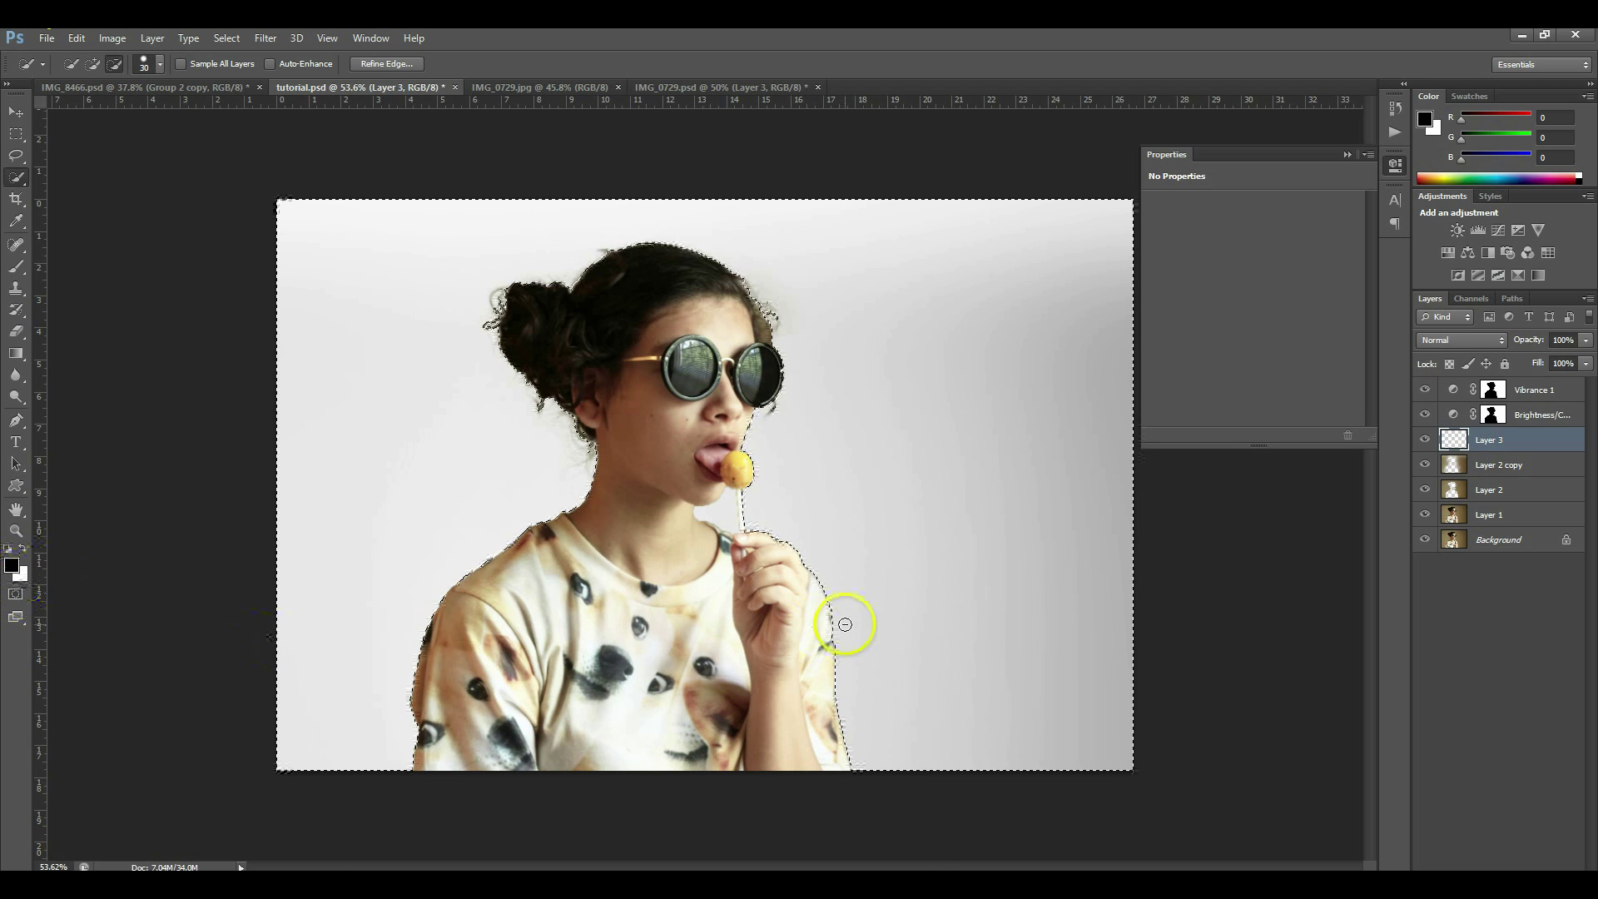
{"action": "key", "text": "ctrl+BackSpace"}
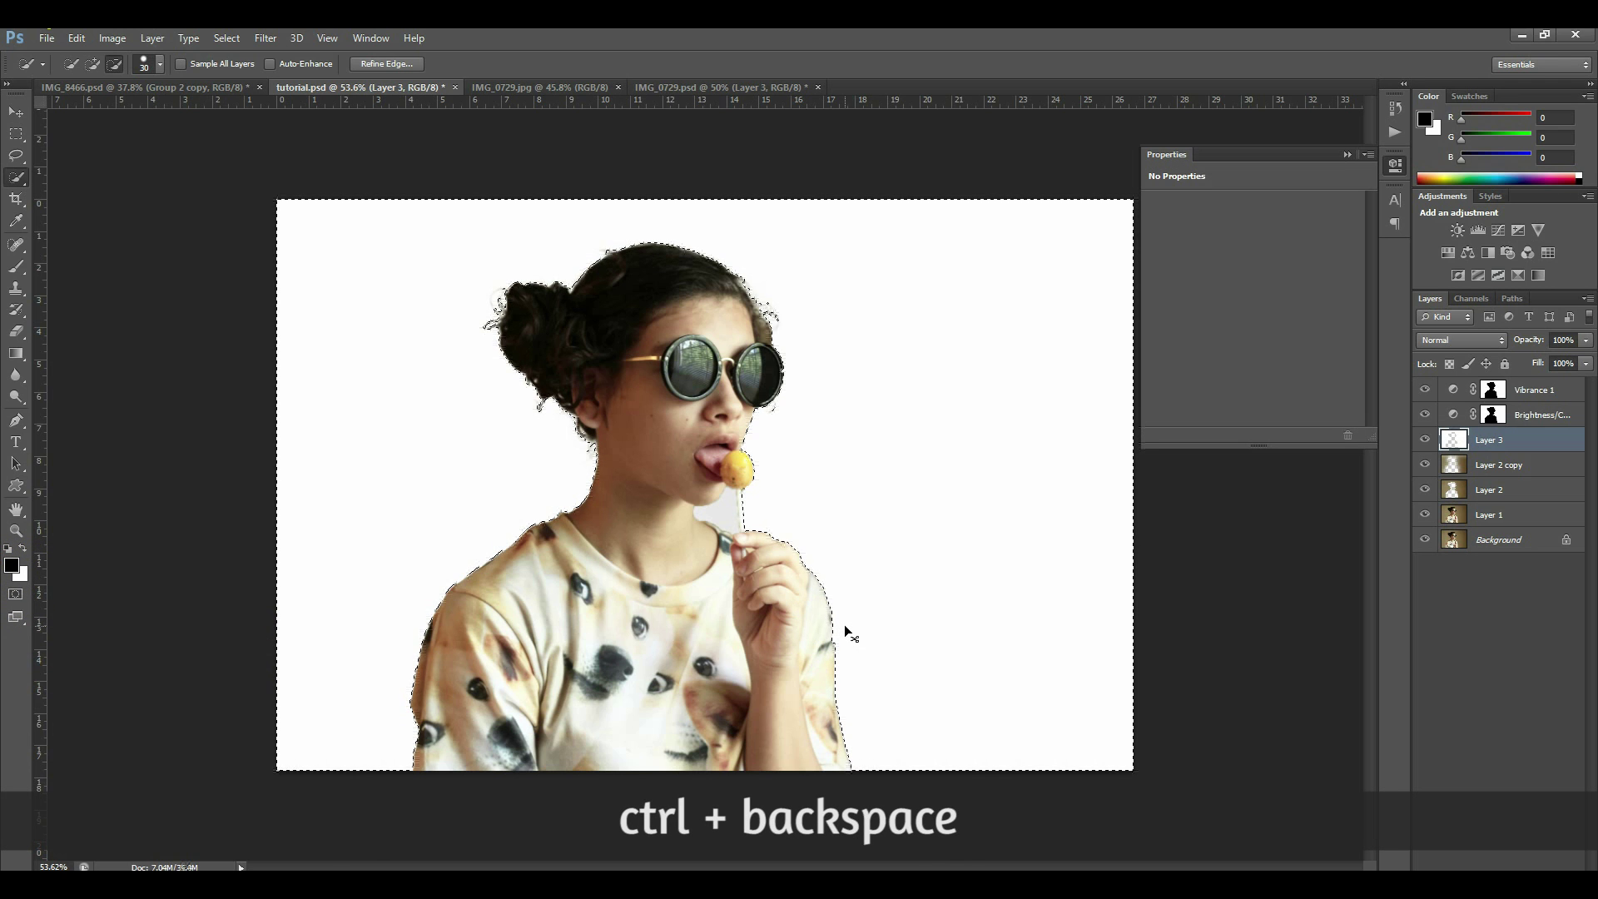
{"action": "key", "text": "ctrl+d"}
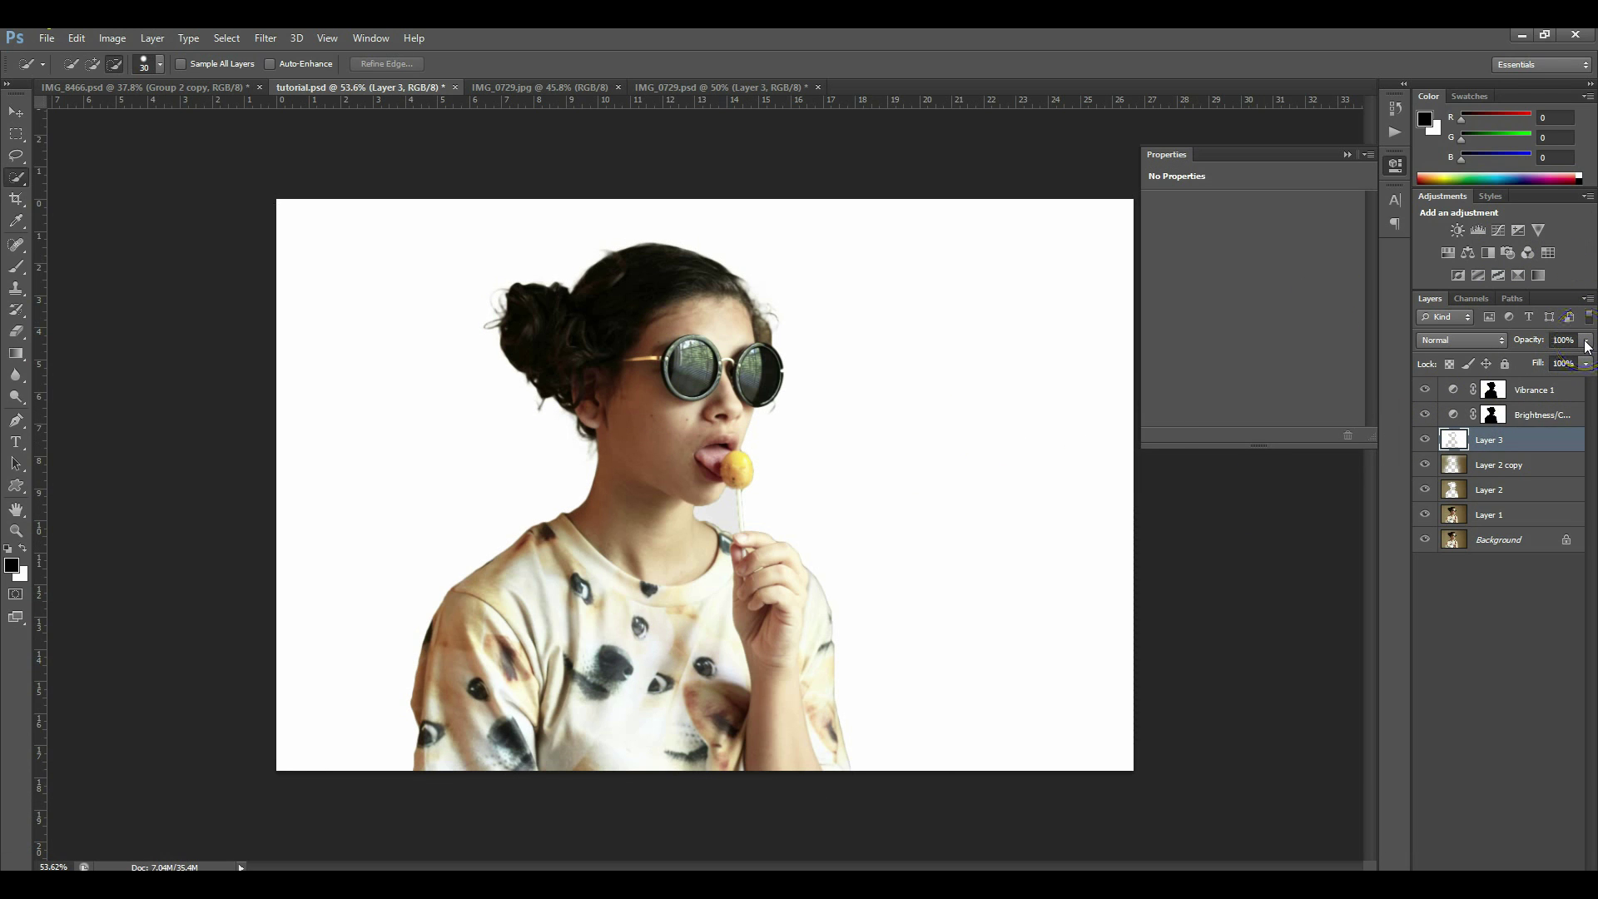
Step: Lower the opacity of the white Layer 3 to 23% and toggle its visibility to compare the background
{"action": "left_click", "coordinate": [1587, 348]}
{"action": "left_click", "coordinate": [1535, 358]}
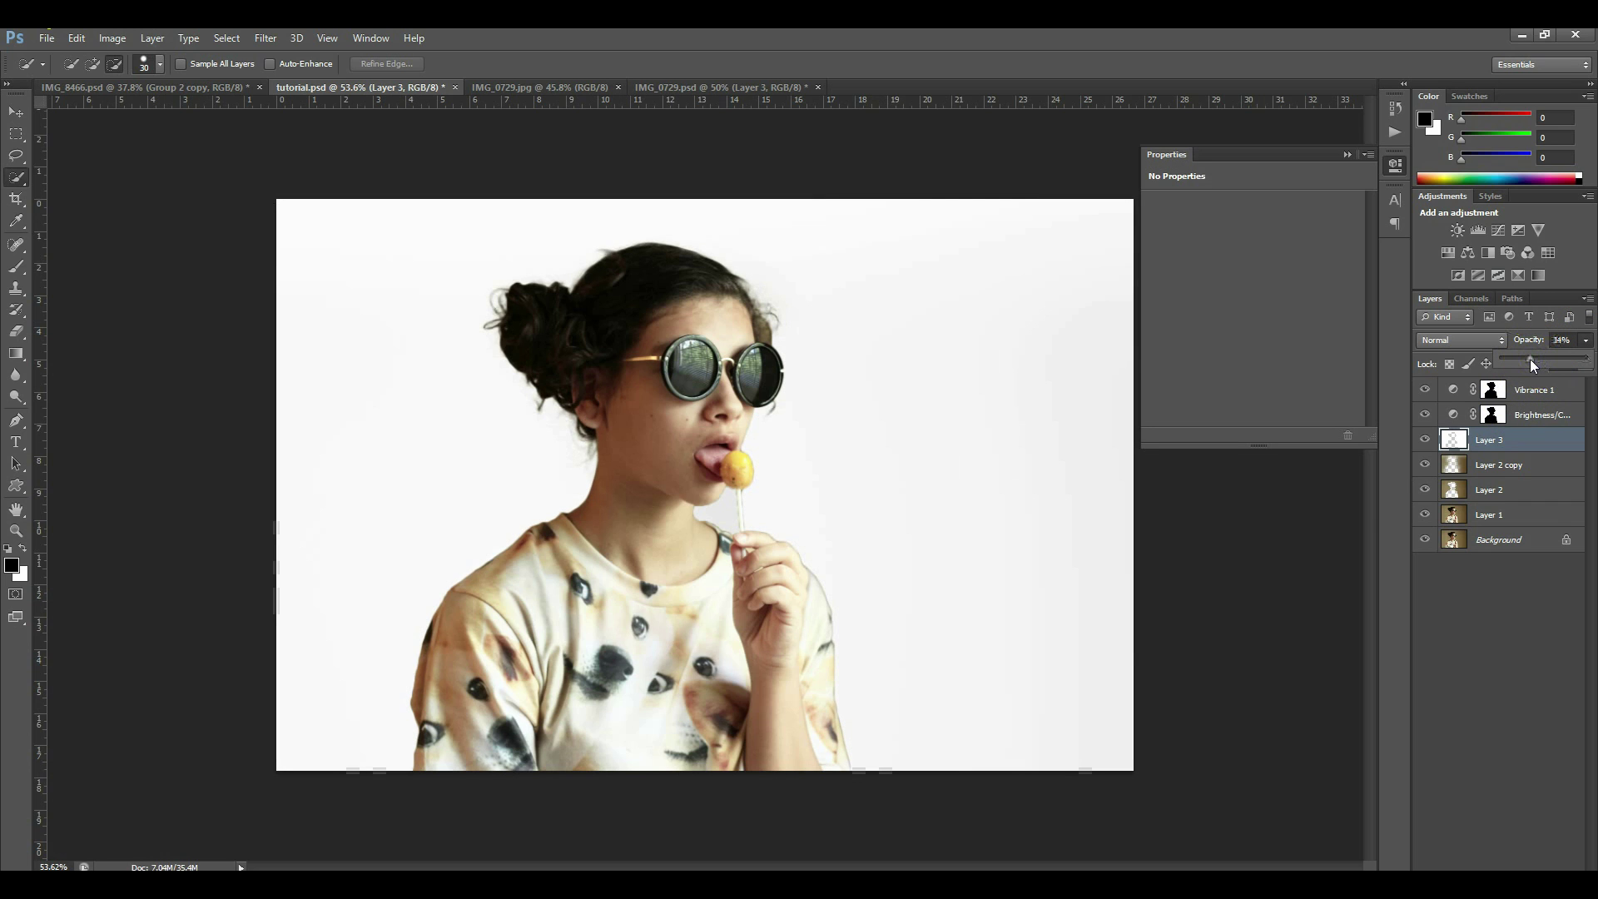
{"action": "left_click", "coordinate": [1426, 440]}
{"action": "left_click", "coordinate": [1426, 441]}
{"action": "left_click_drag", "start_coordinate": [1534, 360], "coordinate": [1526, 357]}
{"action": "left_click", "coordinate": [1426, 441]}
{"action": "left_click", "coordinate": [1426, 440]}
{"action": "left_click", "coordinate": [1426, 440]}
{"action": "left_click", "coordinate": [1426, 440]}
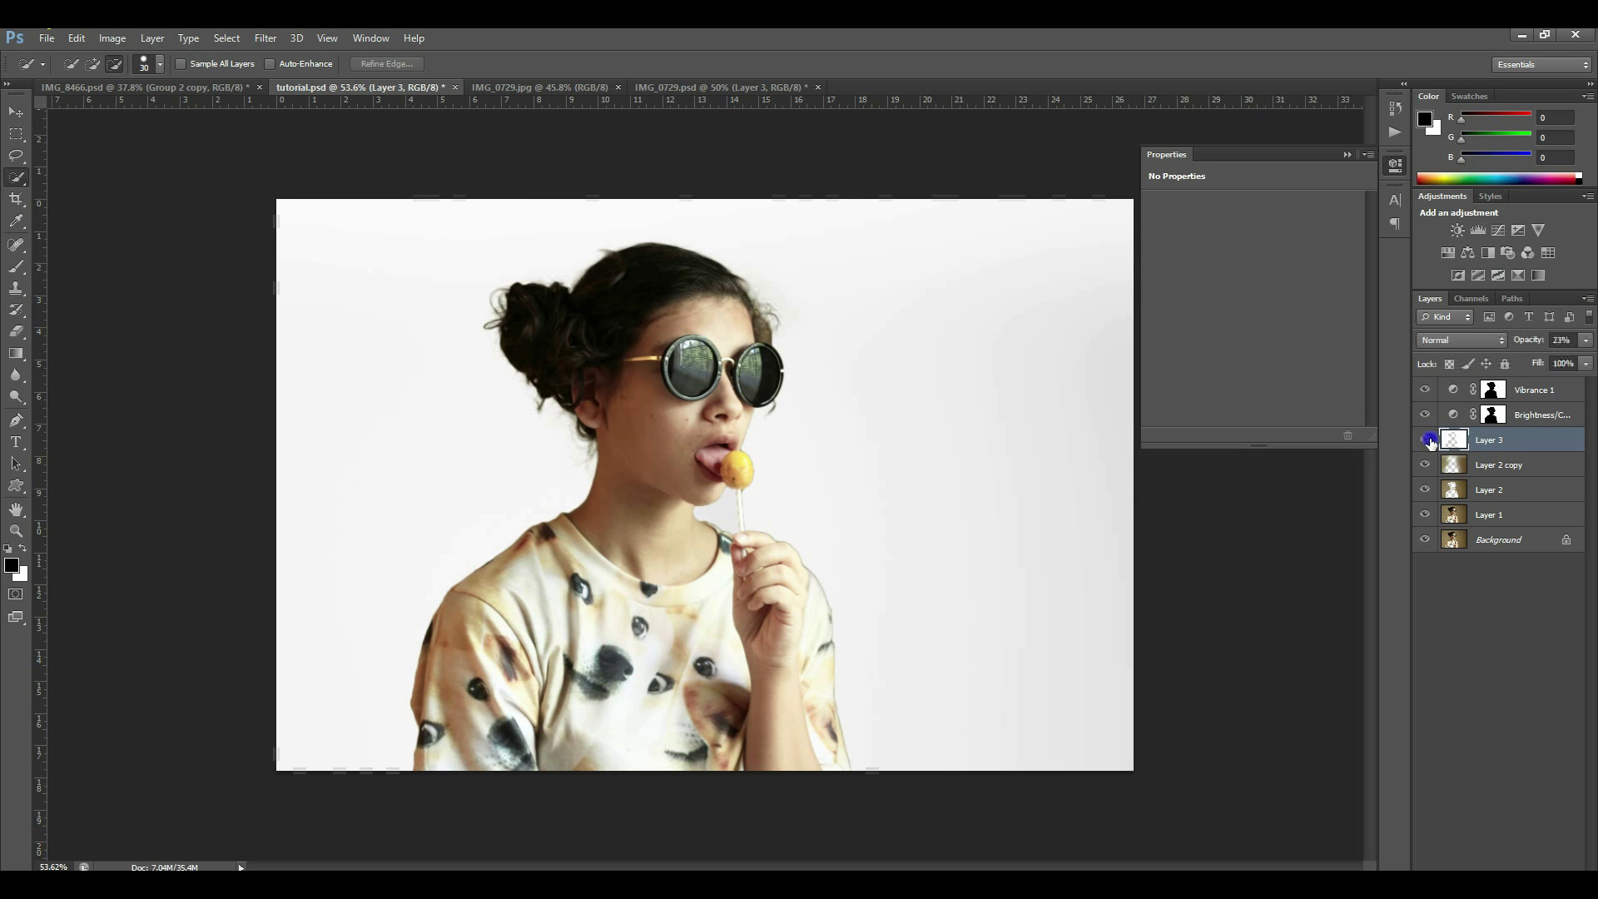
Step: Group the layers from Vibrance 1 down to Layer 2, toggle the group's visibility, and inspect the woman's edges up close
{"action": "left_click", "coordinate": [1530, 389]}
{"action": "left_click", "coordinate": [1518, 466], "text": "shift"}
{"action": "left_click", "coordinate": [1516, 492], "text": "shift"}
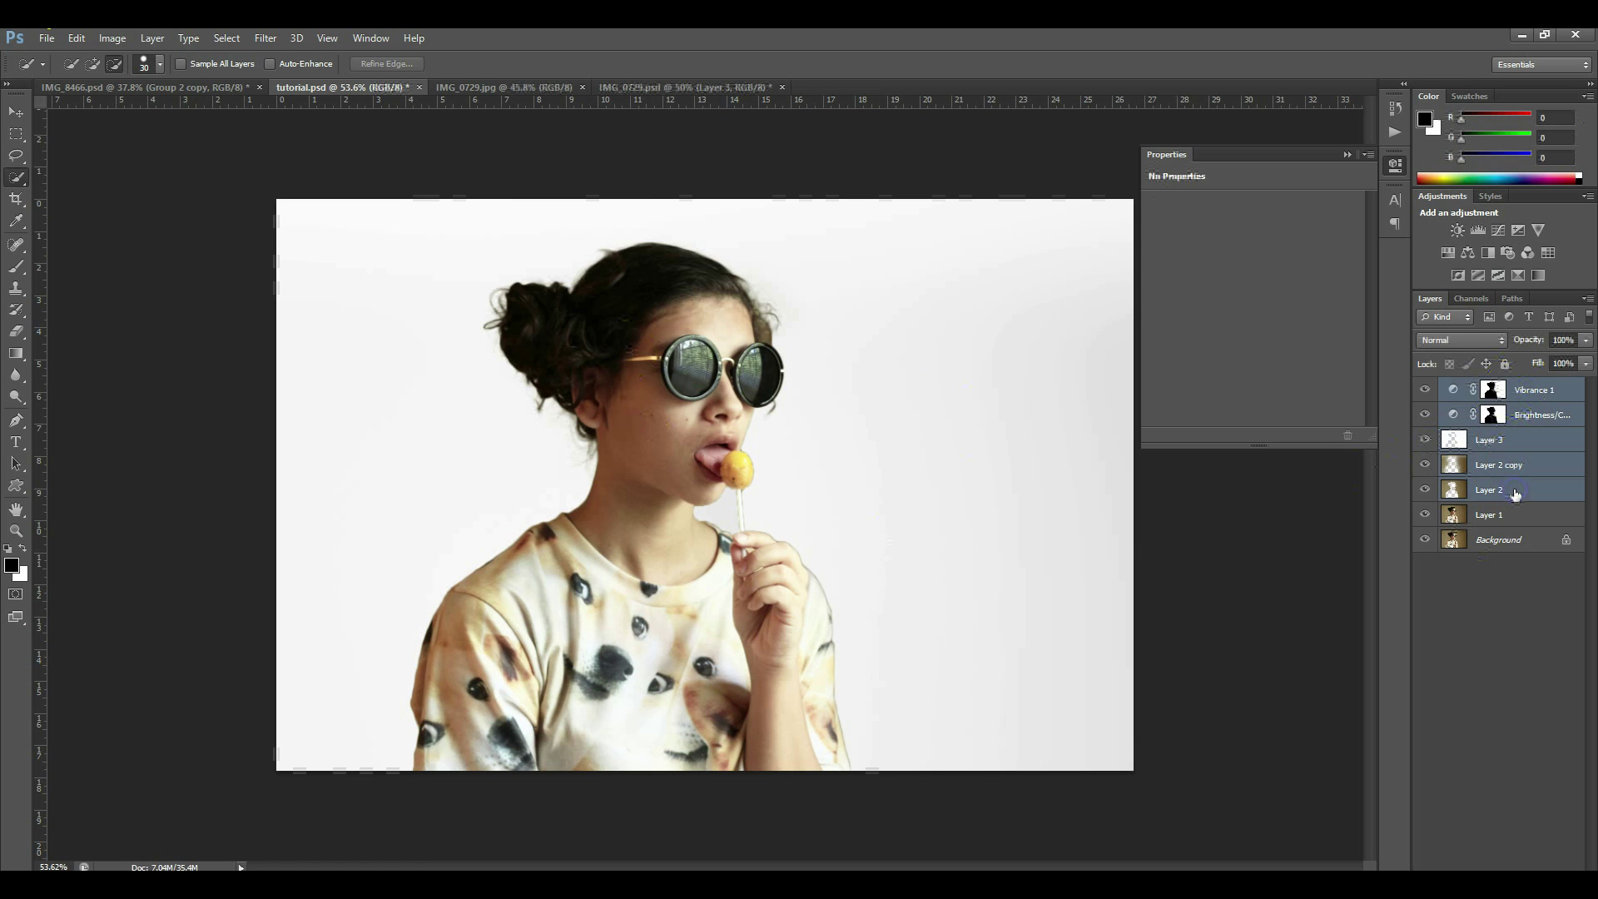
{"action": "key", "text": "ctrl+g"}
{"action": "left_click", "coordinate": [1424, 389]}
{"action": "left_click", "coordinate": [1424, 388]}
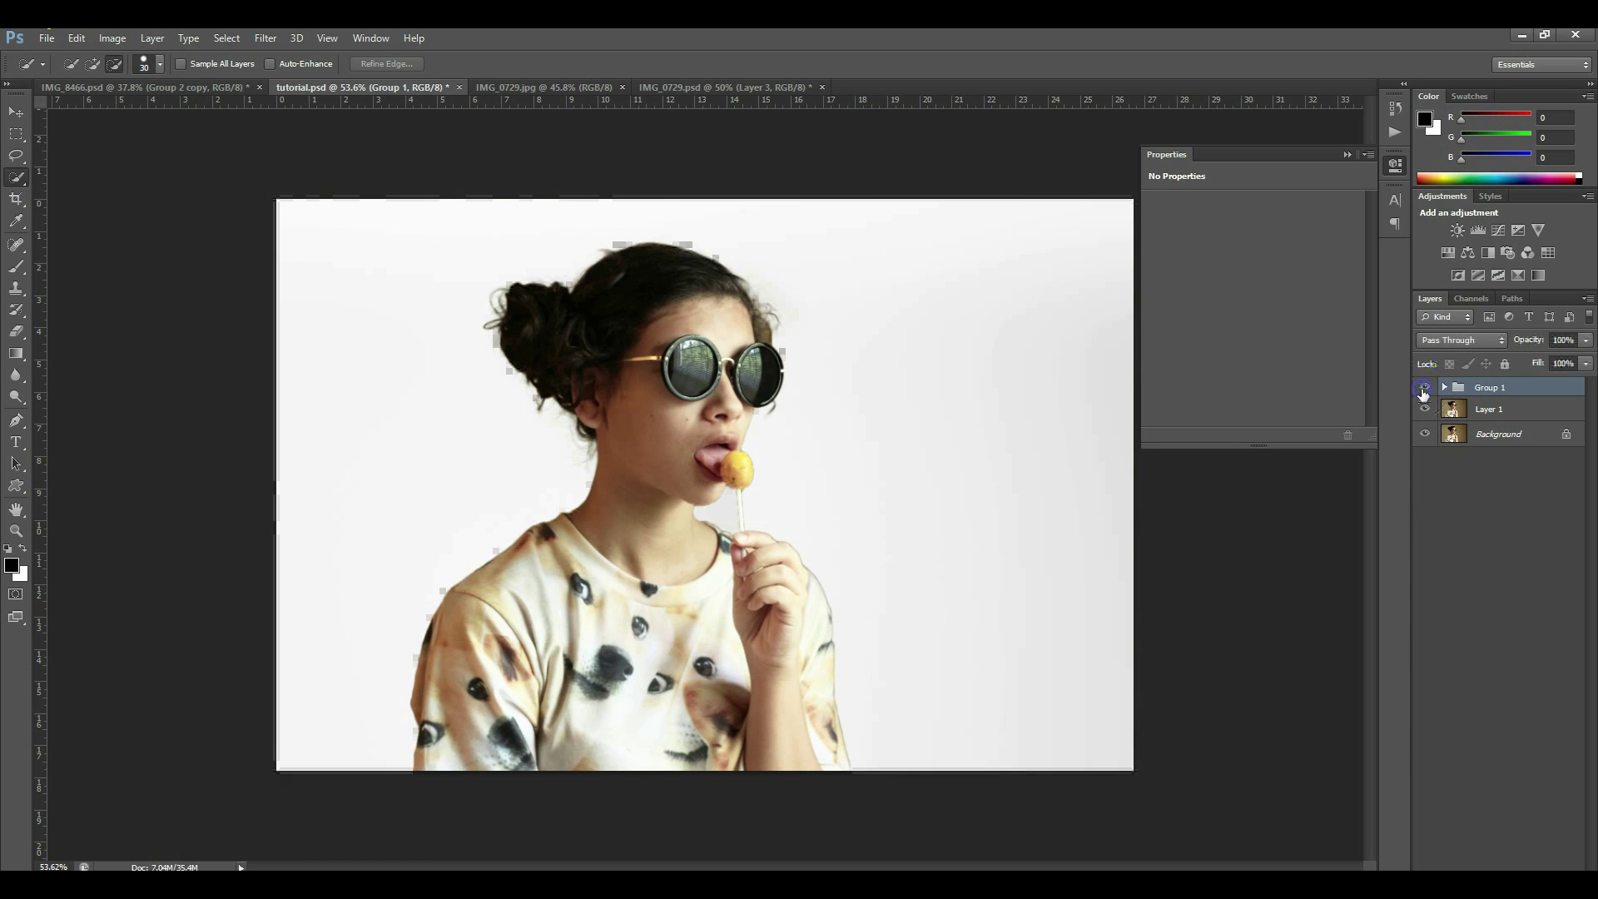
{"action": "scroll", "coordinate": [760, 614], "scroll_direction": "up", "scroll_amount": 3}
{"action": "scroll", "coordinate": [760, 614], "scroll_direction": "up", "scroll_amount": 2}
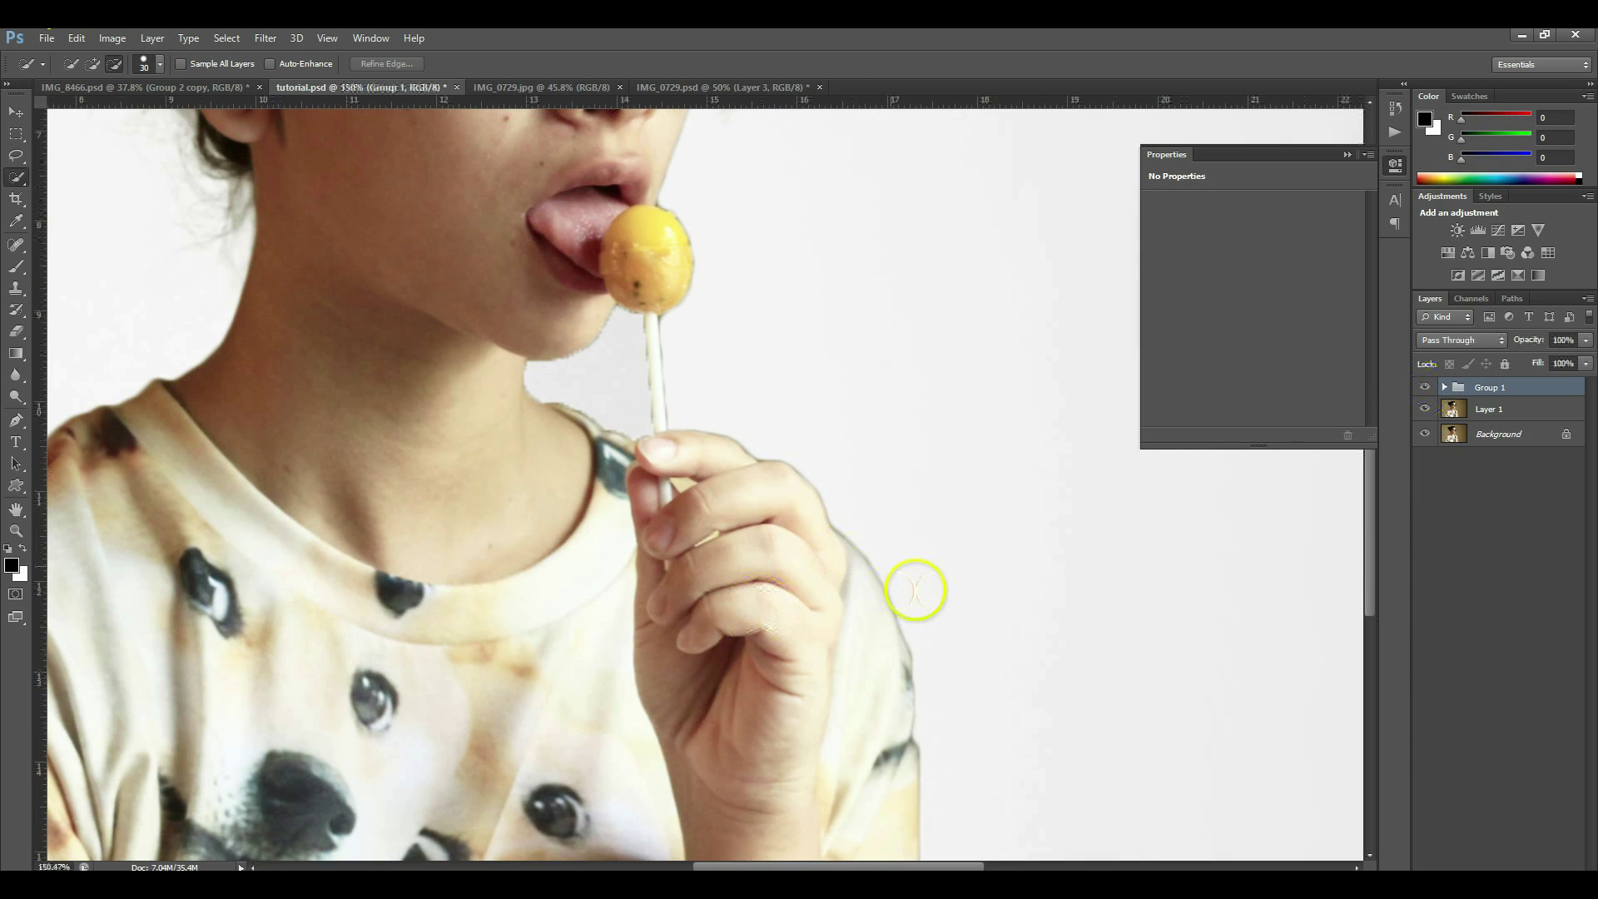
{"action": "scroll", "coordinate": [810, 474], "scroll_direction": "down", "scroll_amount": 4}
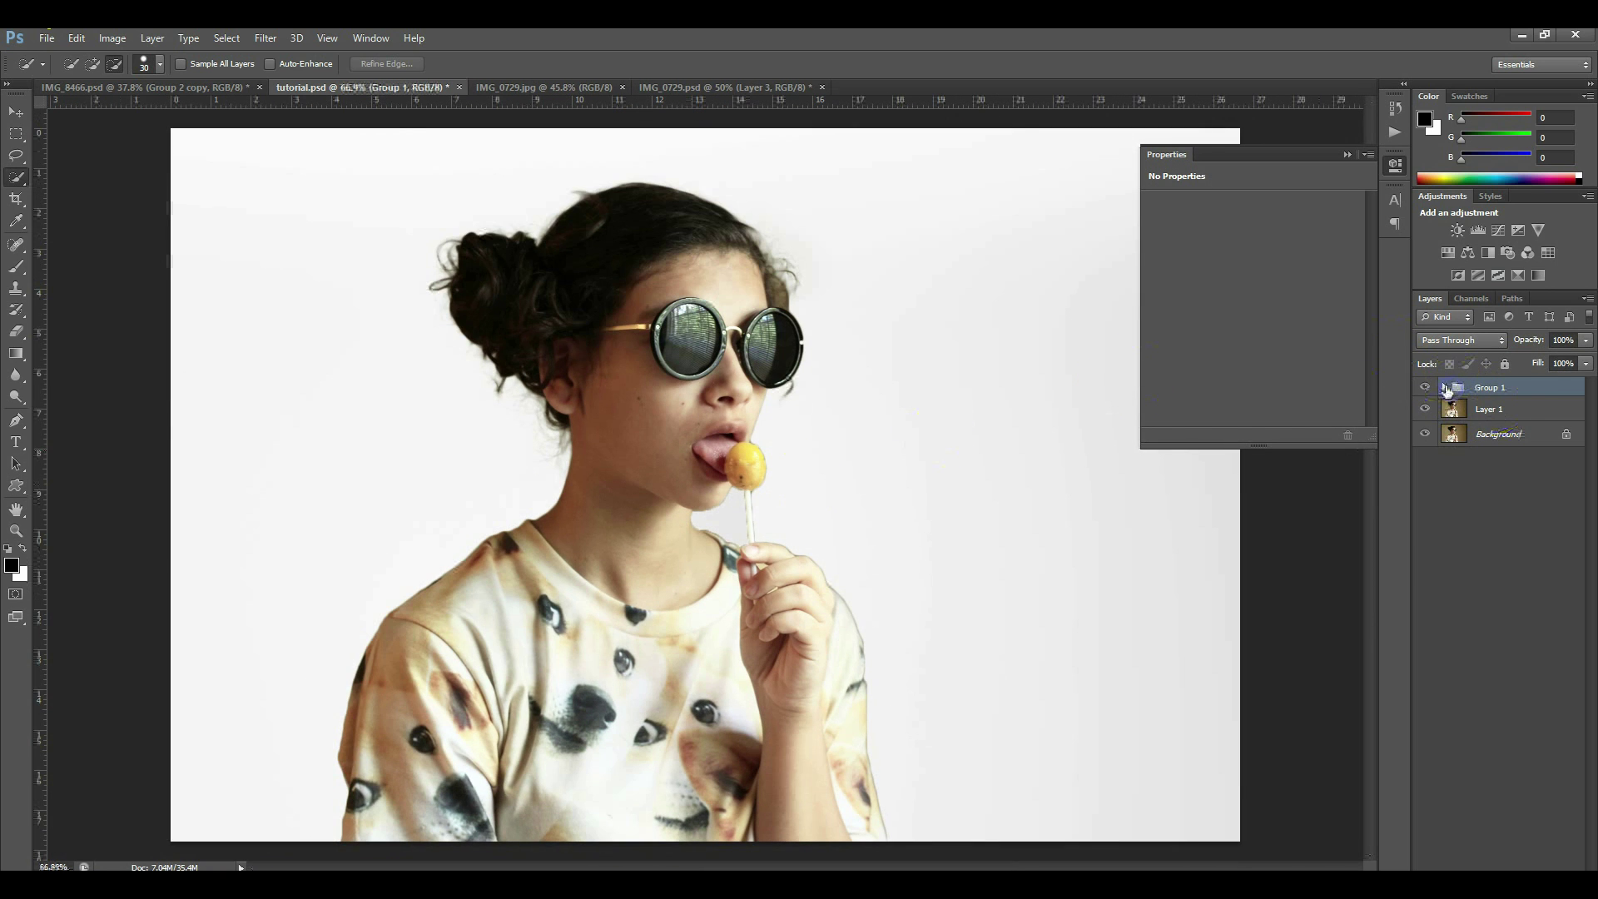
Step: Select the woman using the inverted outline of Layer 2 and add a Curves adjustment at the top of Group 1 that strongly brightens her
{"action": "left_click", "coordinate": [1446, 389]}
{"action": "left_click", "coordinate": [1467, 509], "text": "ctrl"}
{"action": "key", "text": "ctrl+minus"}
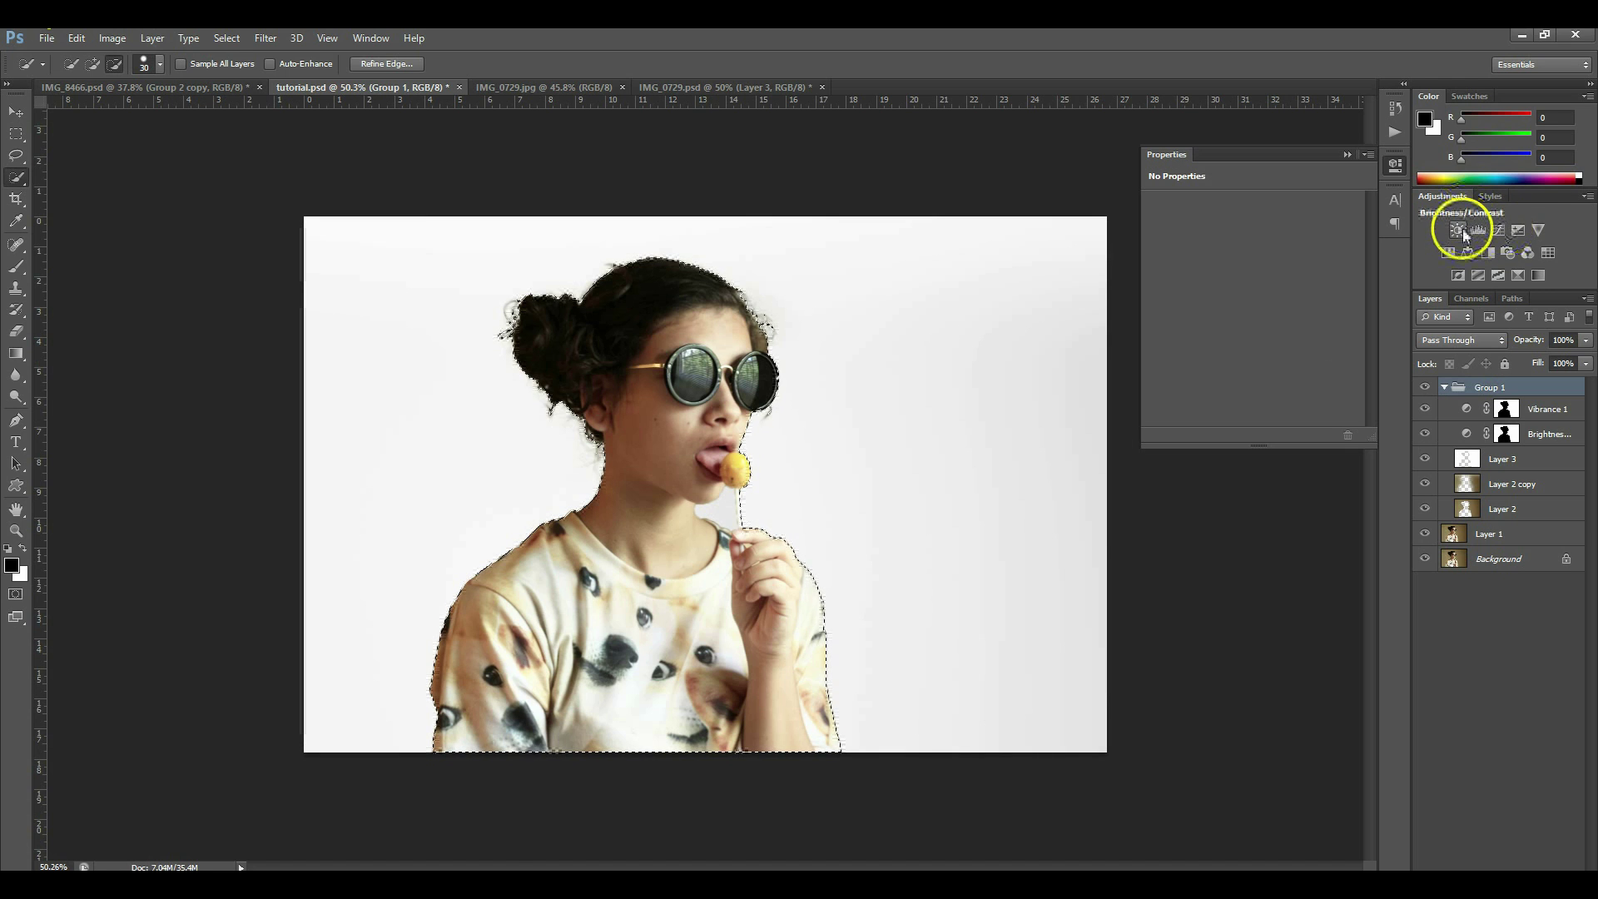
{"action": "left_click", "coordinate": [1497, 230]}
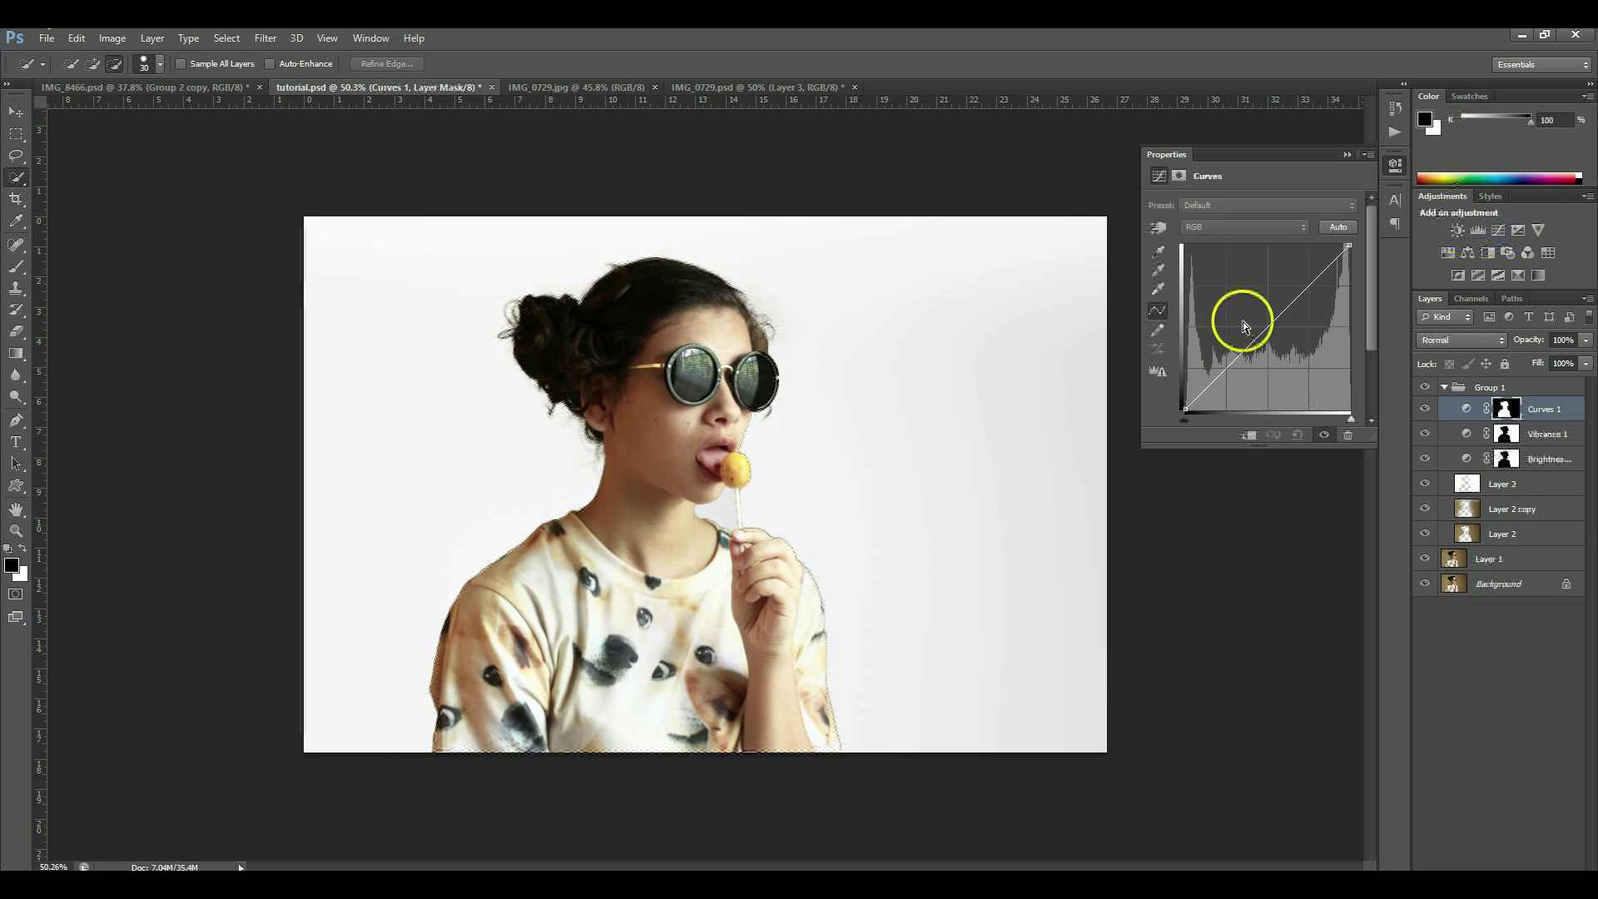
{"action": "left_click_drag", "start_coordinate": [1267, 326], "coordinate": [1267, 326]}
Step: Fill the entire Curves 1 layer mask with black to hide the brightening
{"action": "left_click_drag", "start_coordinate": [1485, 416], "coordinate": [1485, 413]}
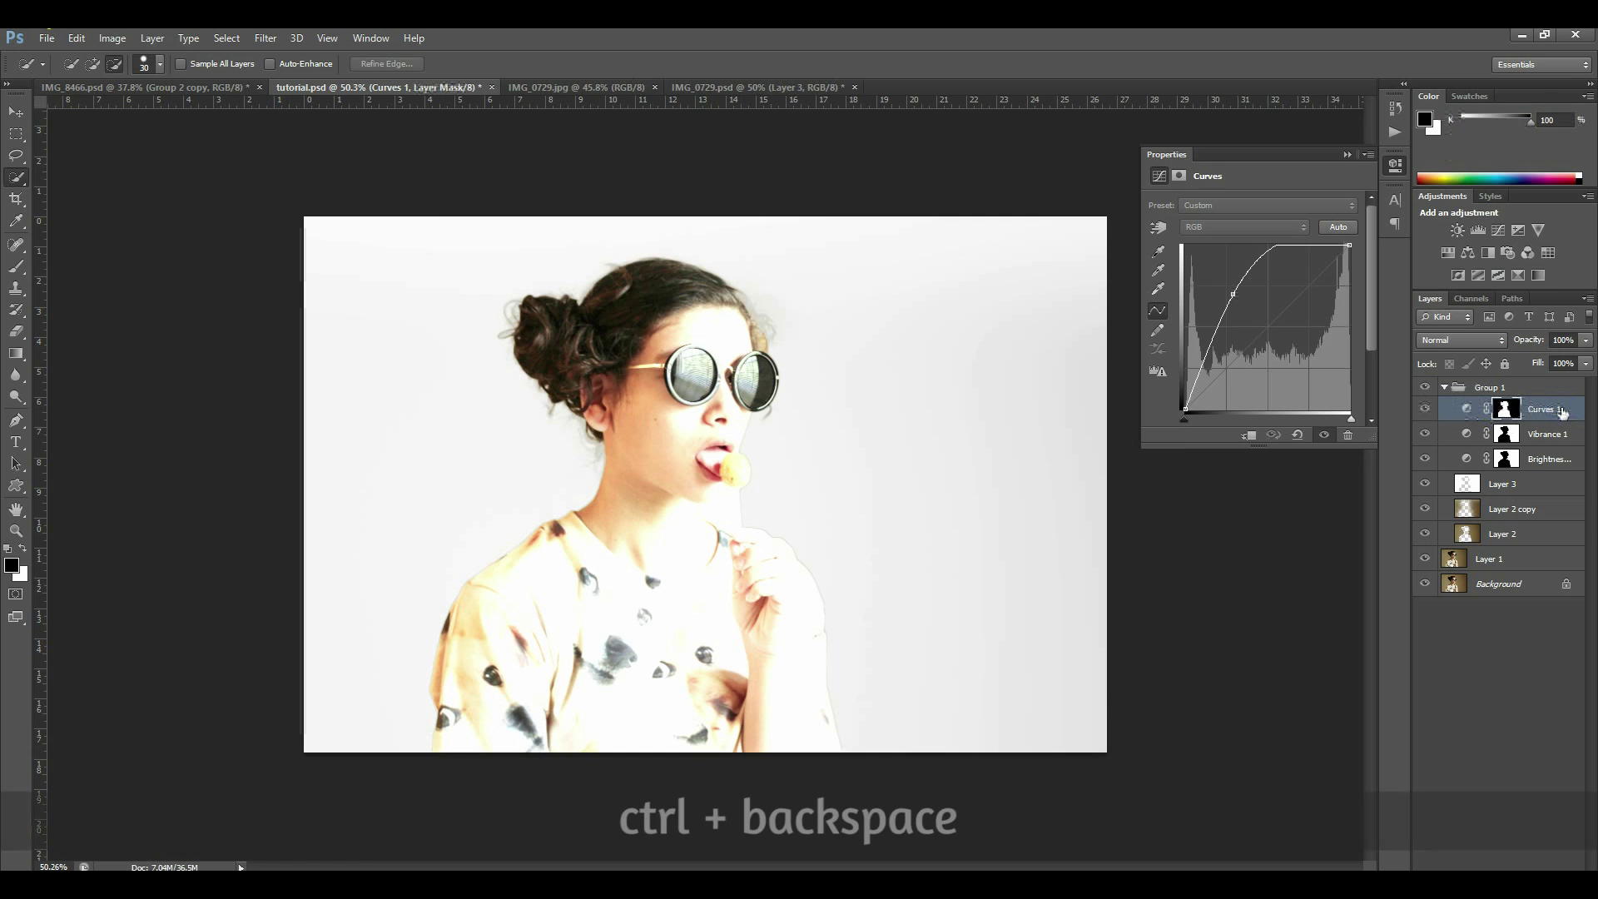
{"action": "key", "text": "ctrl+BackSpace"}
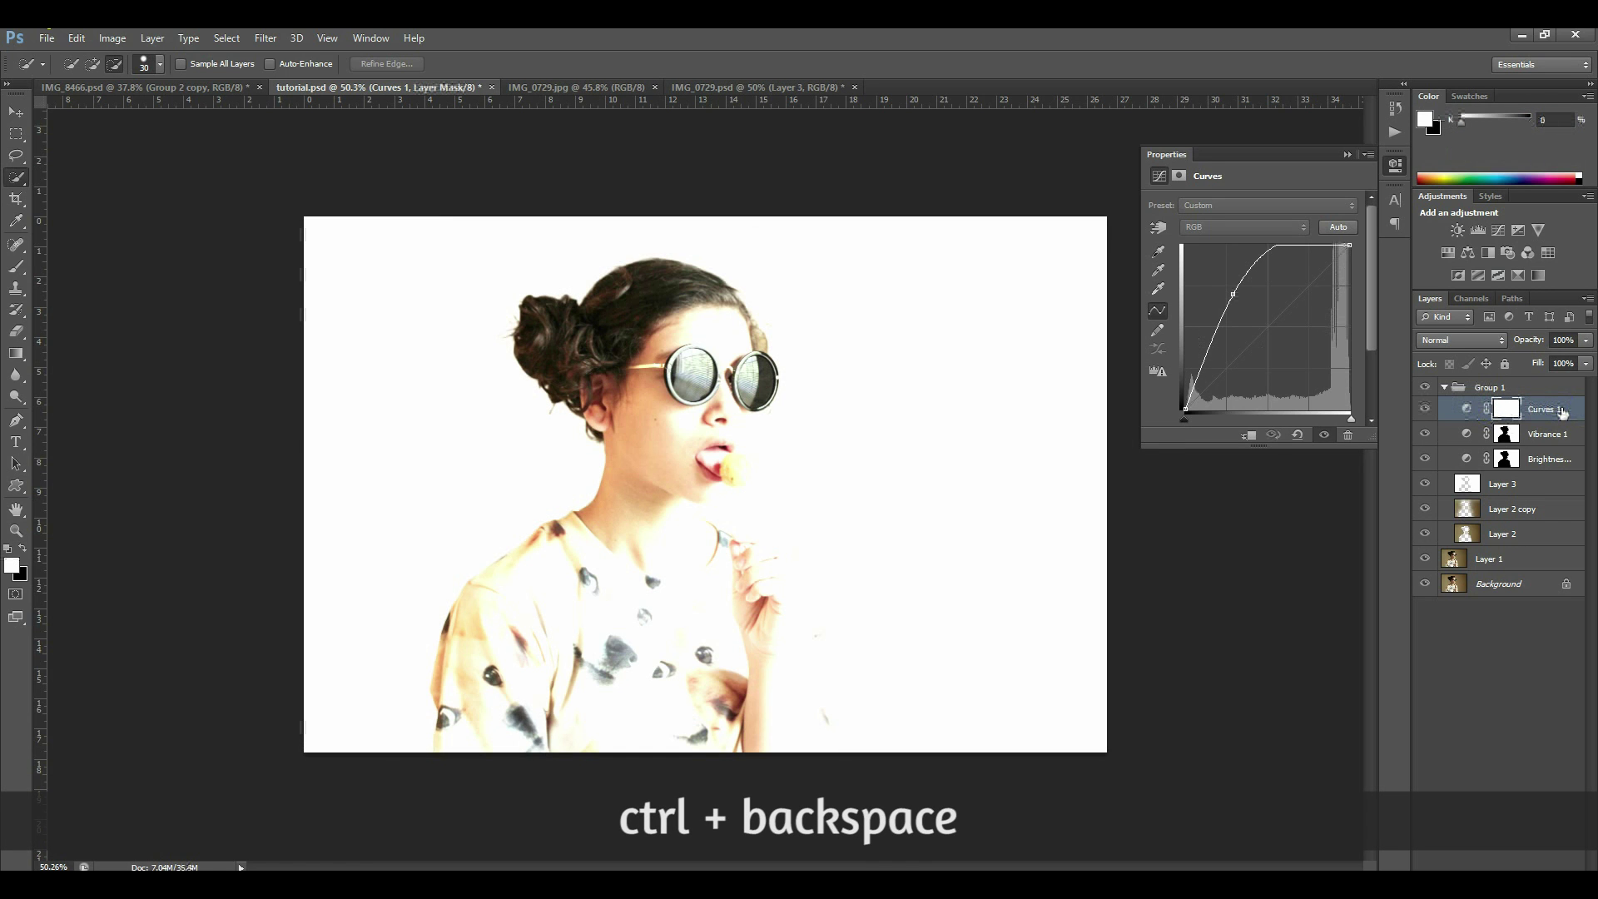
{"action": "key", "text": "ctrl+BackSpace"}
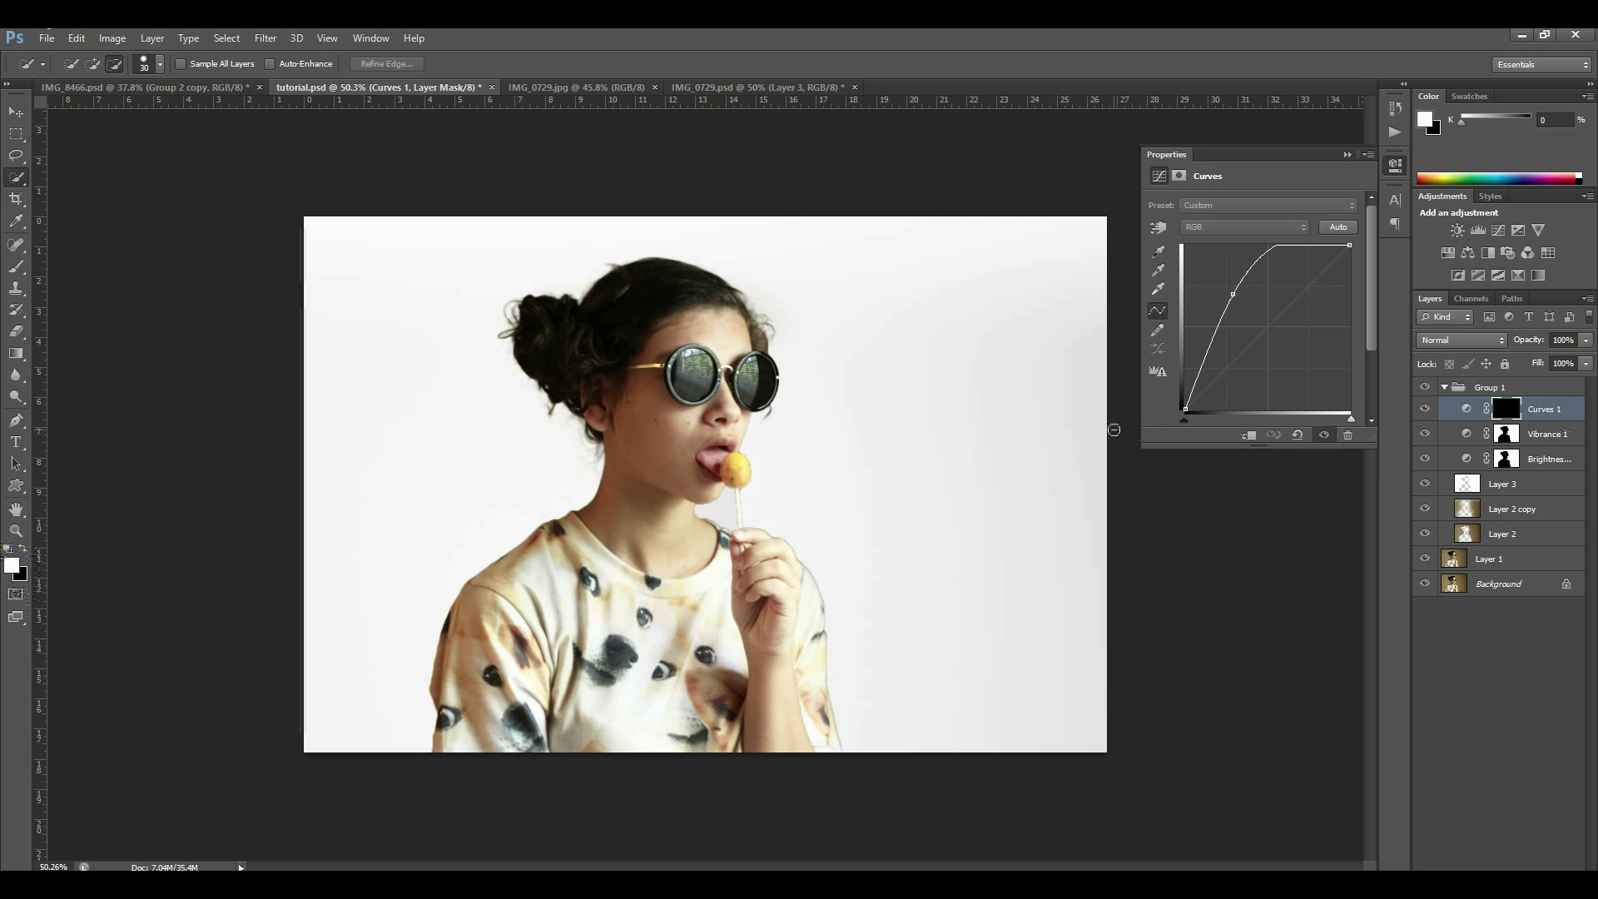
Step: Paint white on the Curves mask with a soft 200 px brush along the front of her face, the lollipop, hand and arm
{"action": "key", "text": "b"}
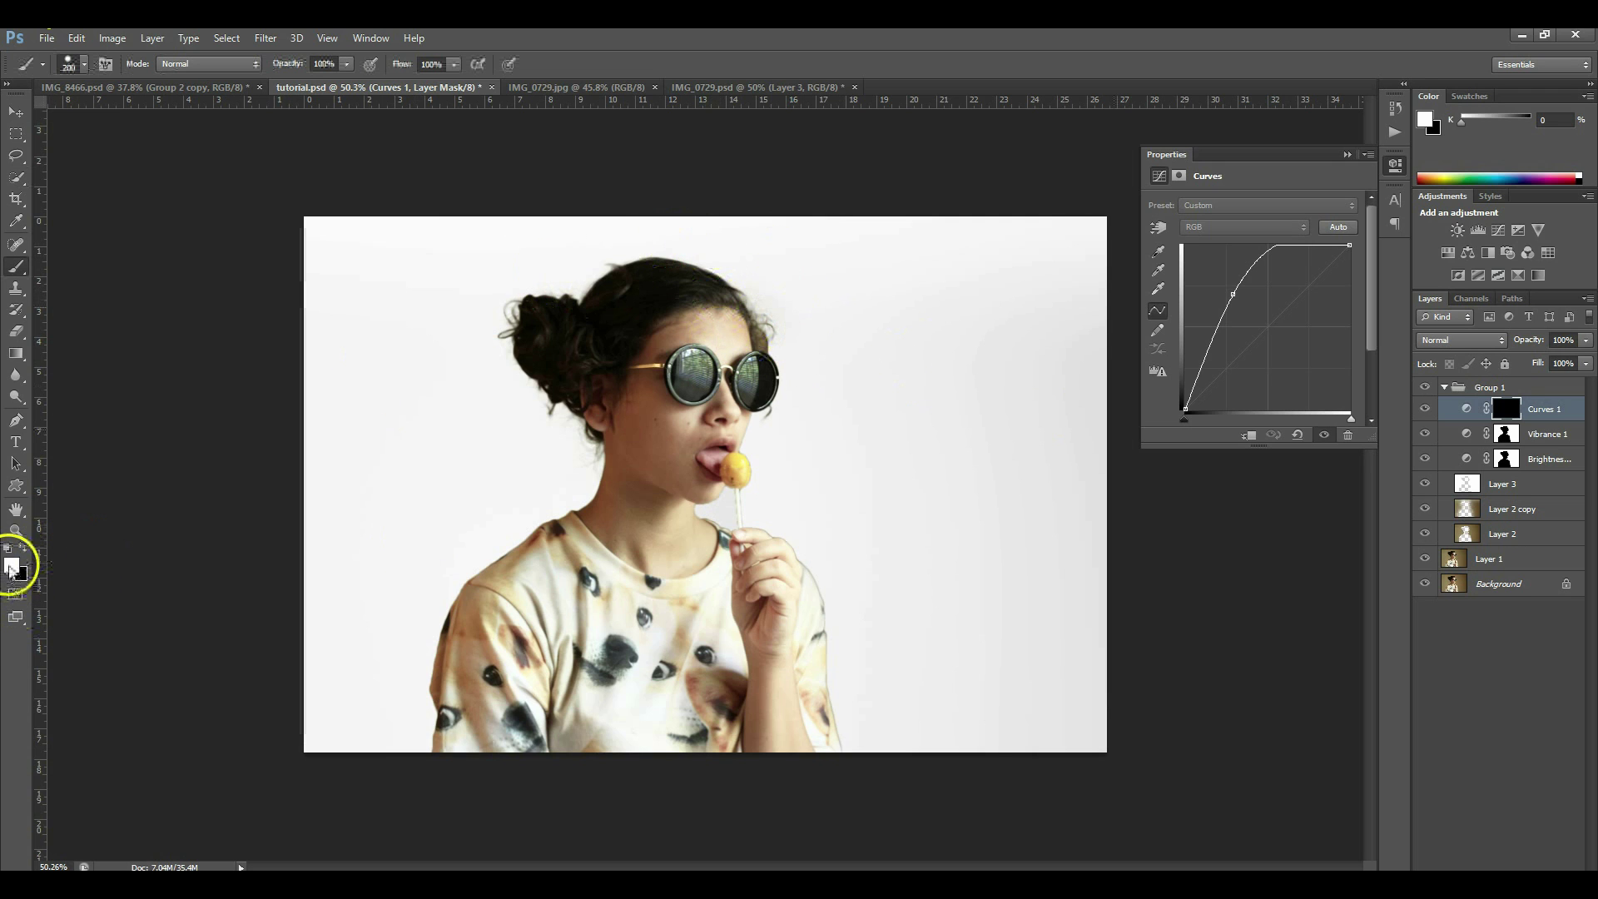
{"action": "left_click_drag", "start_coordinate": [756, 291], "coordinate": [769, 338]}
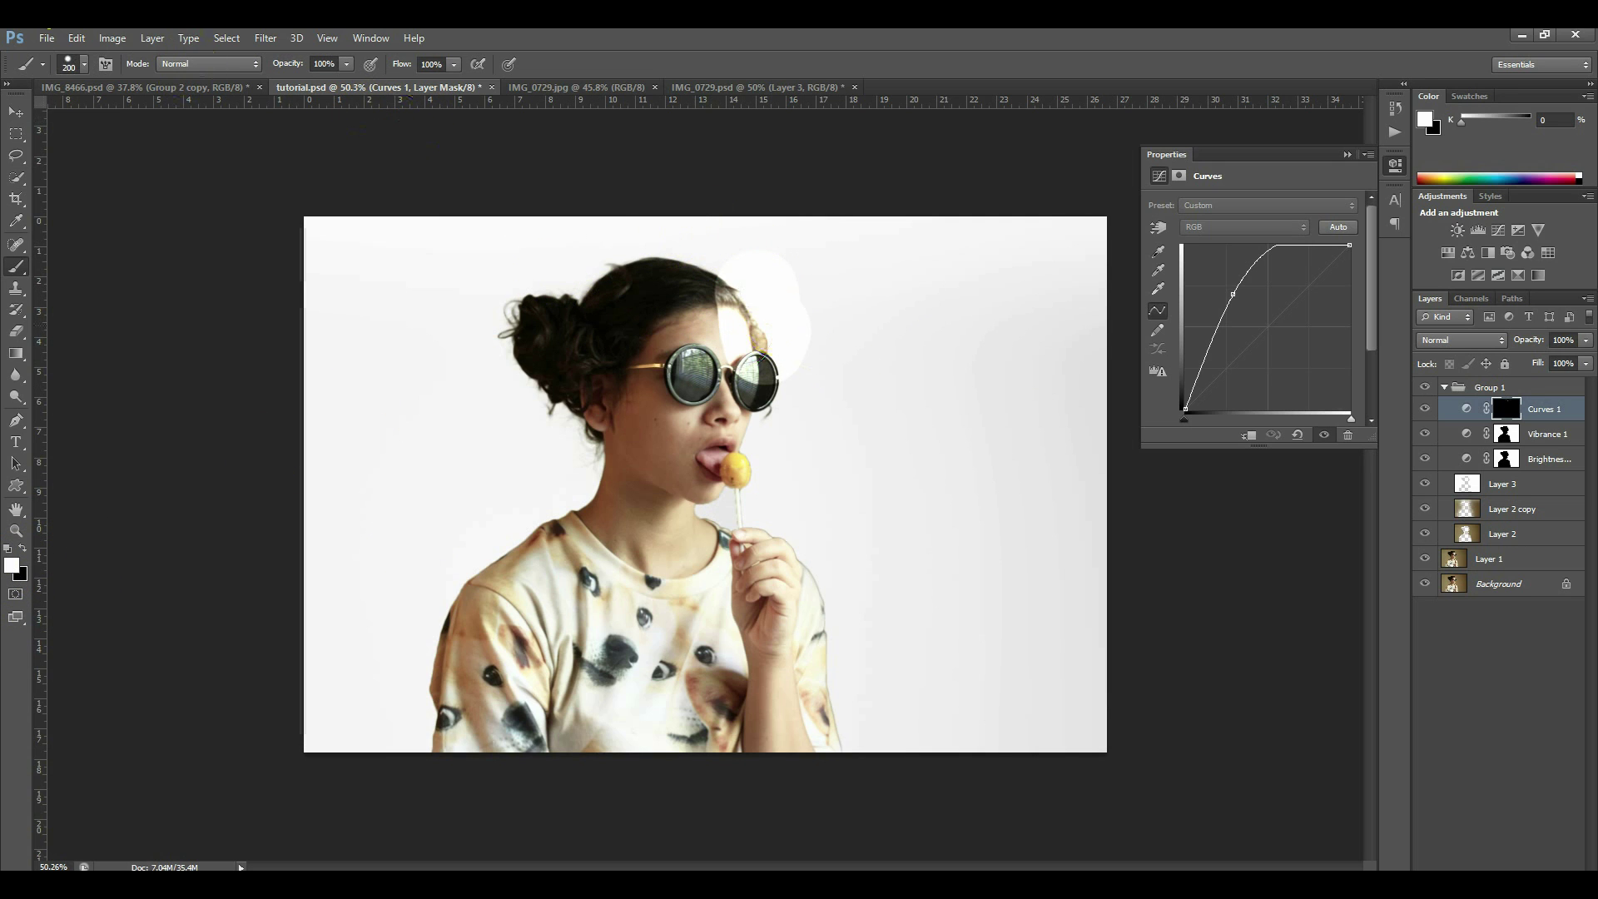
{"action": "key", "text": "ctrl+z"}
{"action": "left_click", "coordinate": [73, 65]}
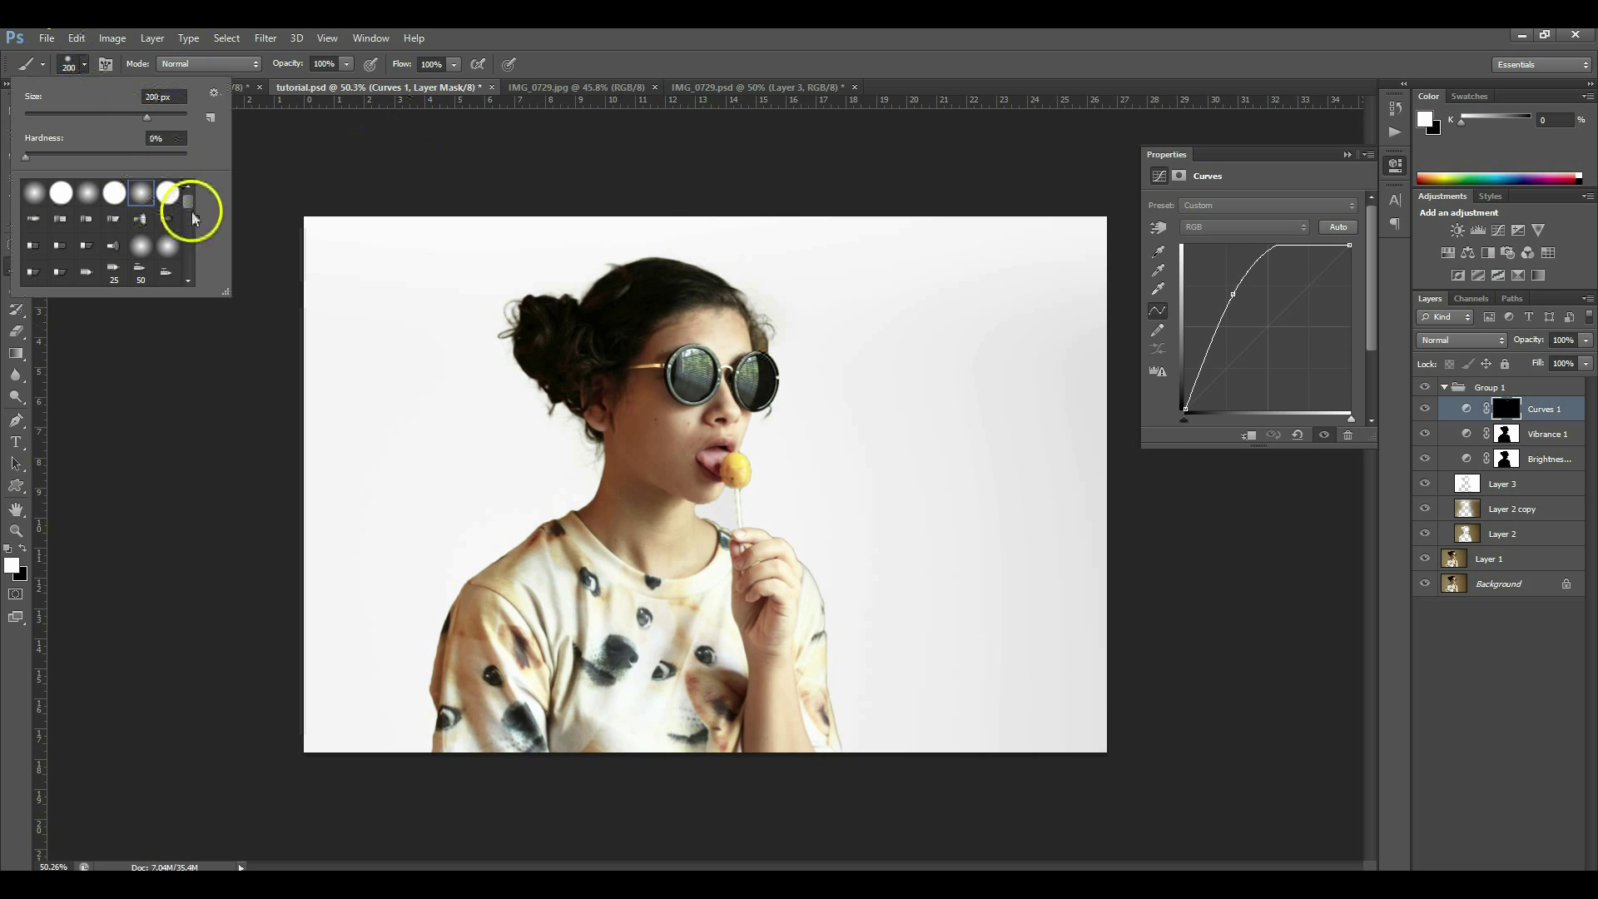
{"action": "mouse_move", "coordinate": [754, 315]}
{"action": "left_mouse_down"}
{"action": "mouse_move", "coordinate": [777, 366]}
{"action": "mouse_move", "coordinate": [764, 449]}
{"action": "left_mouse_up"}
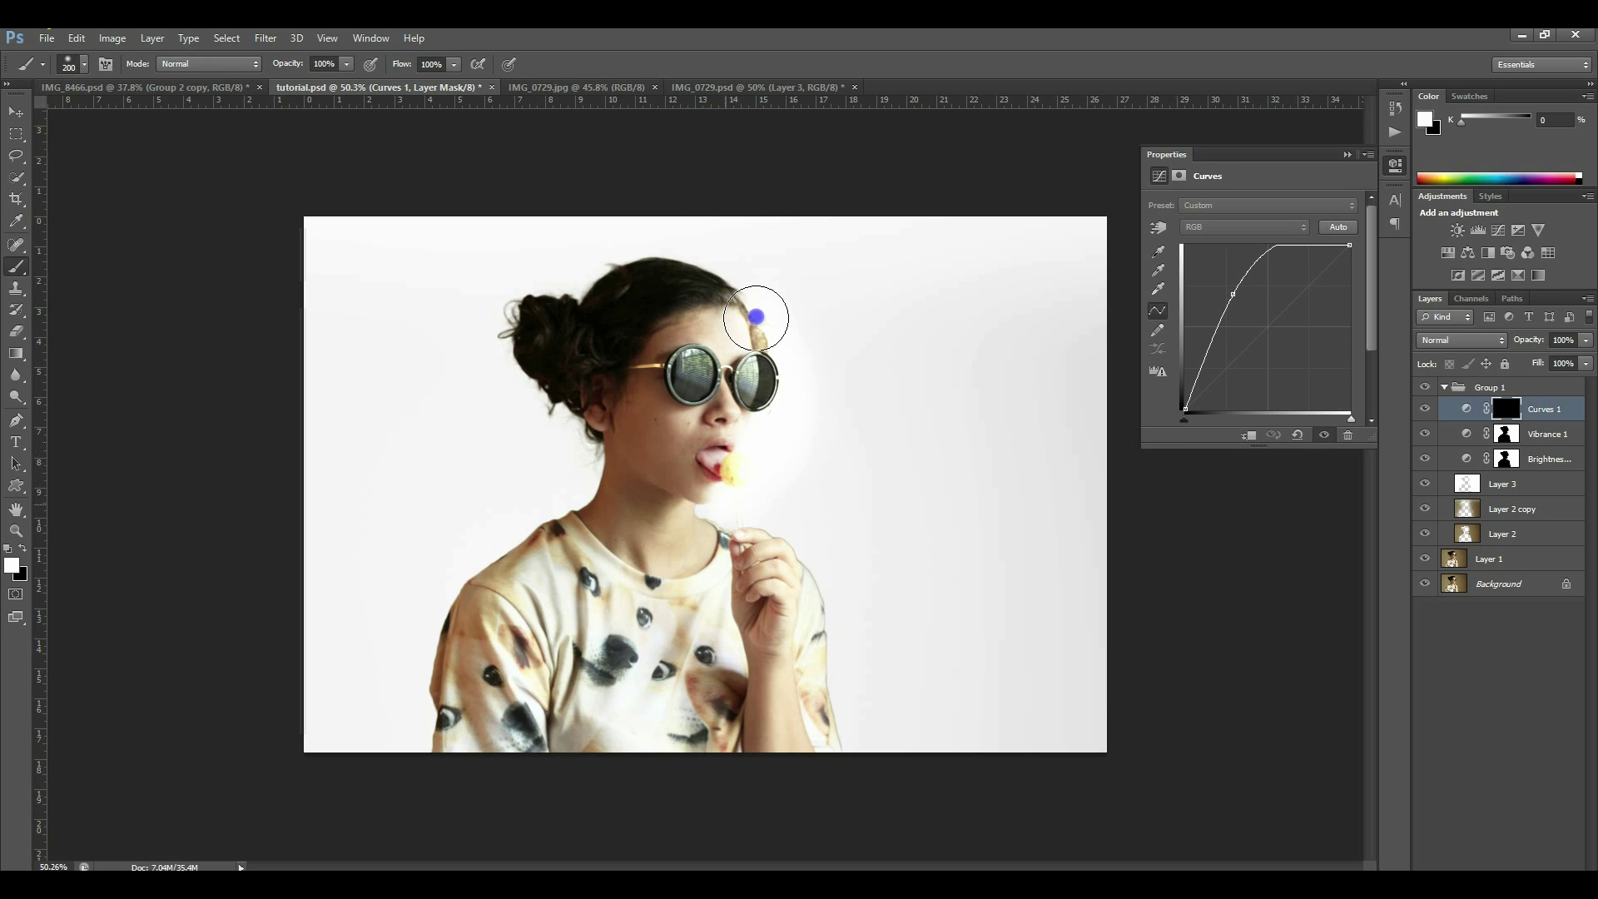
{"action": "mouse_move", "coordinate": [756, 317]}
{"action": "left_mouse_down"}
{"action": "mouse_move", "coordinate": [839, 759]}
{"action": "mouse_move", "coordinate": [832, 686]}
{"action": "left_mouse_up"}
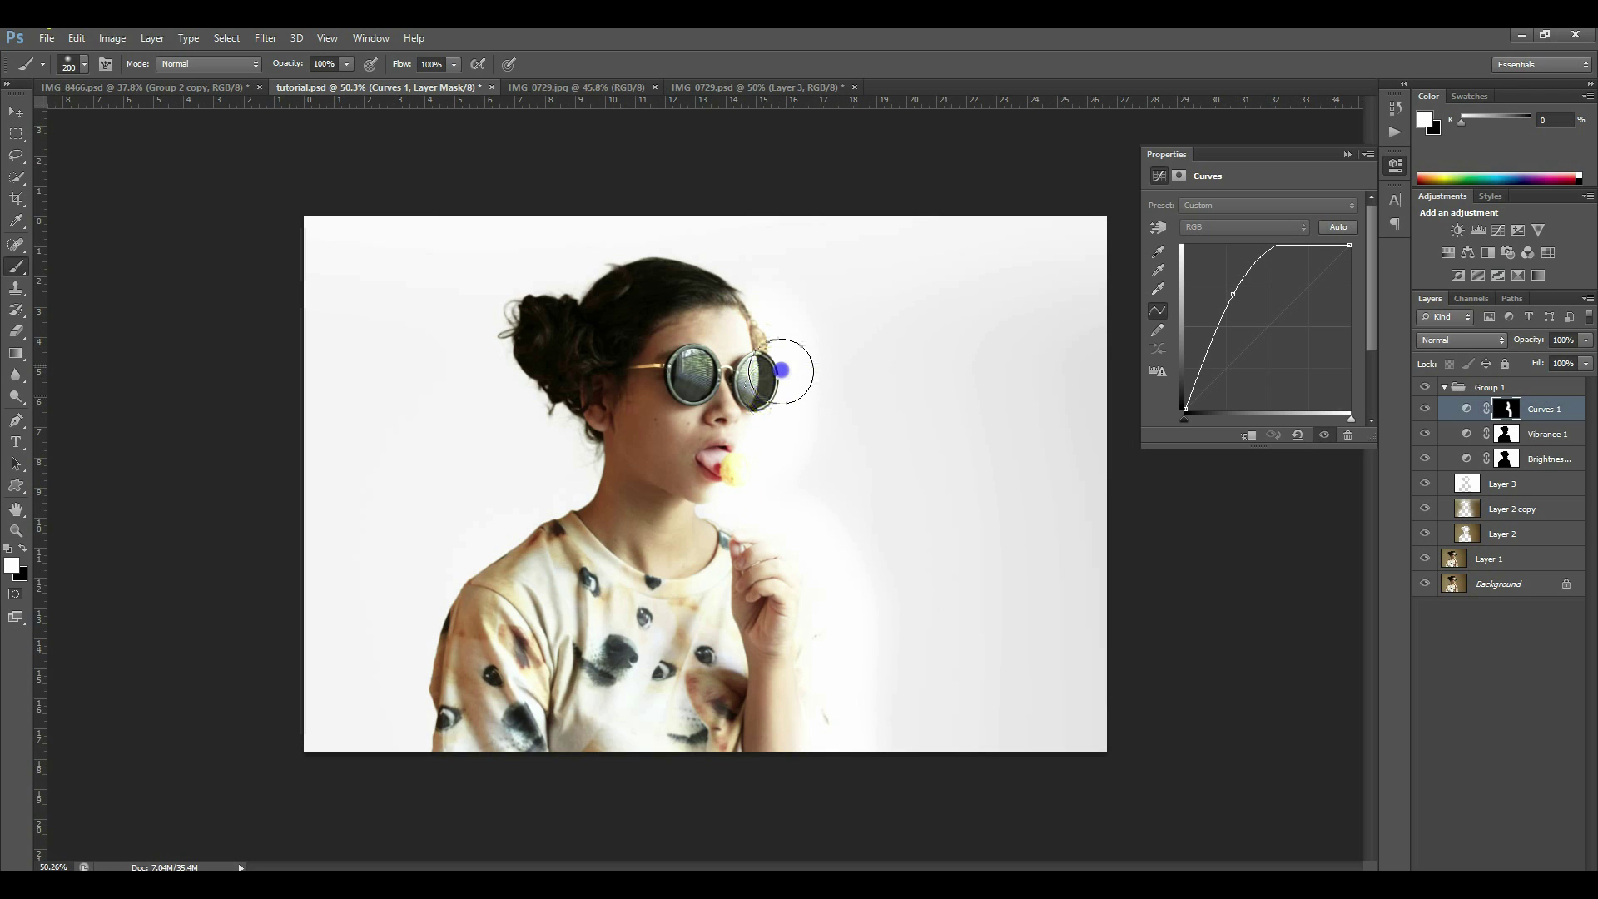
{"action": "mouse_move", "coordinate": [781, 371]}
{"action": "left_mouse_down"}
{"action": "mouse_move", "coordinate": [799, 550]}
{"action": "mouse_move", "coordinate": [756, 464]}
{"action": "mouse_move", "coordinate": [762, 436]}
{"action": "left_mouse_up"}
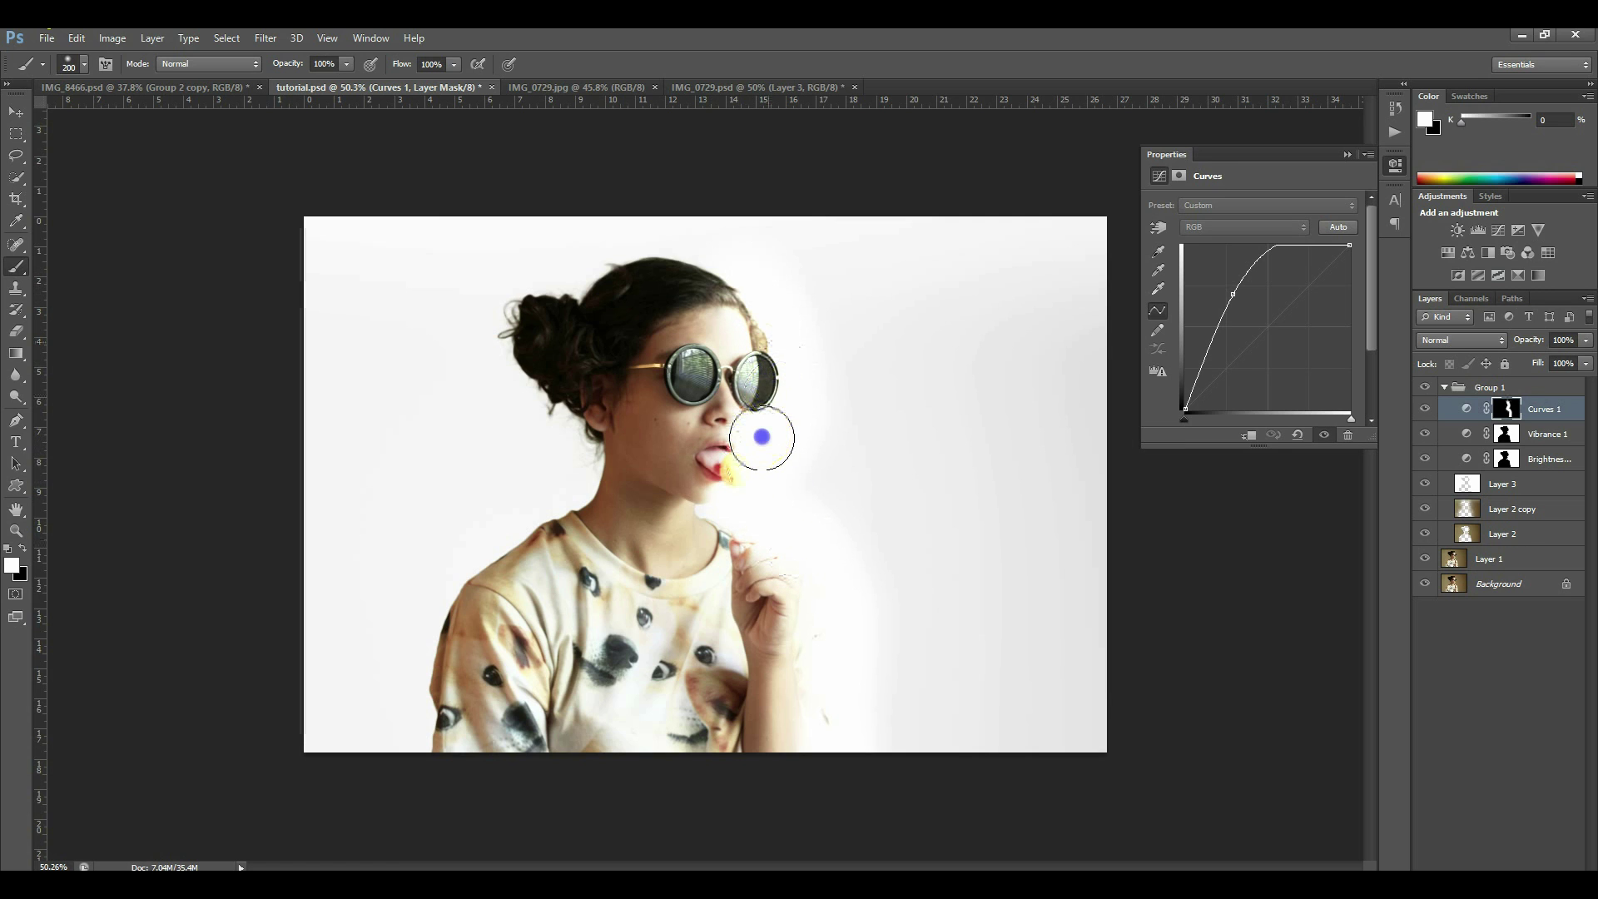
Step: Lower the Curves 1 opacity to 74% and toggle its visibility to compare the brightening
{"action": "left_click", "coordinate": [1586, 340]}
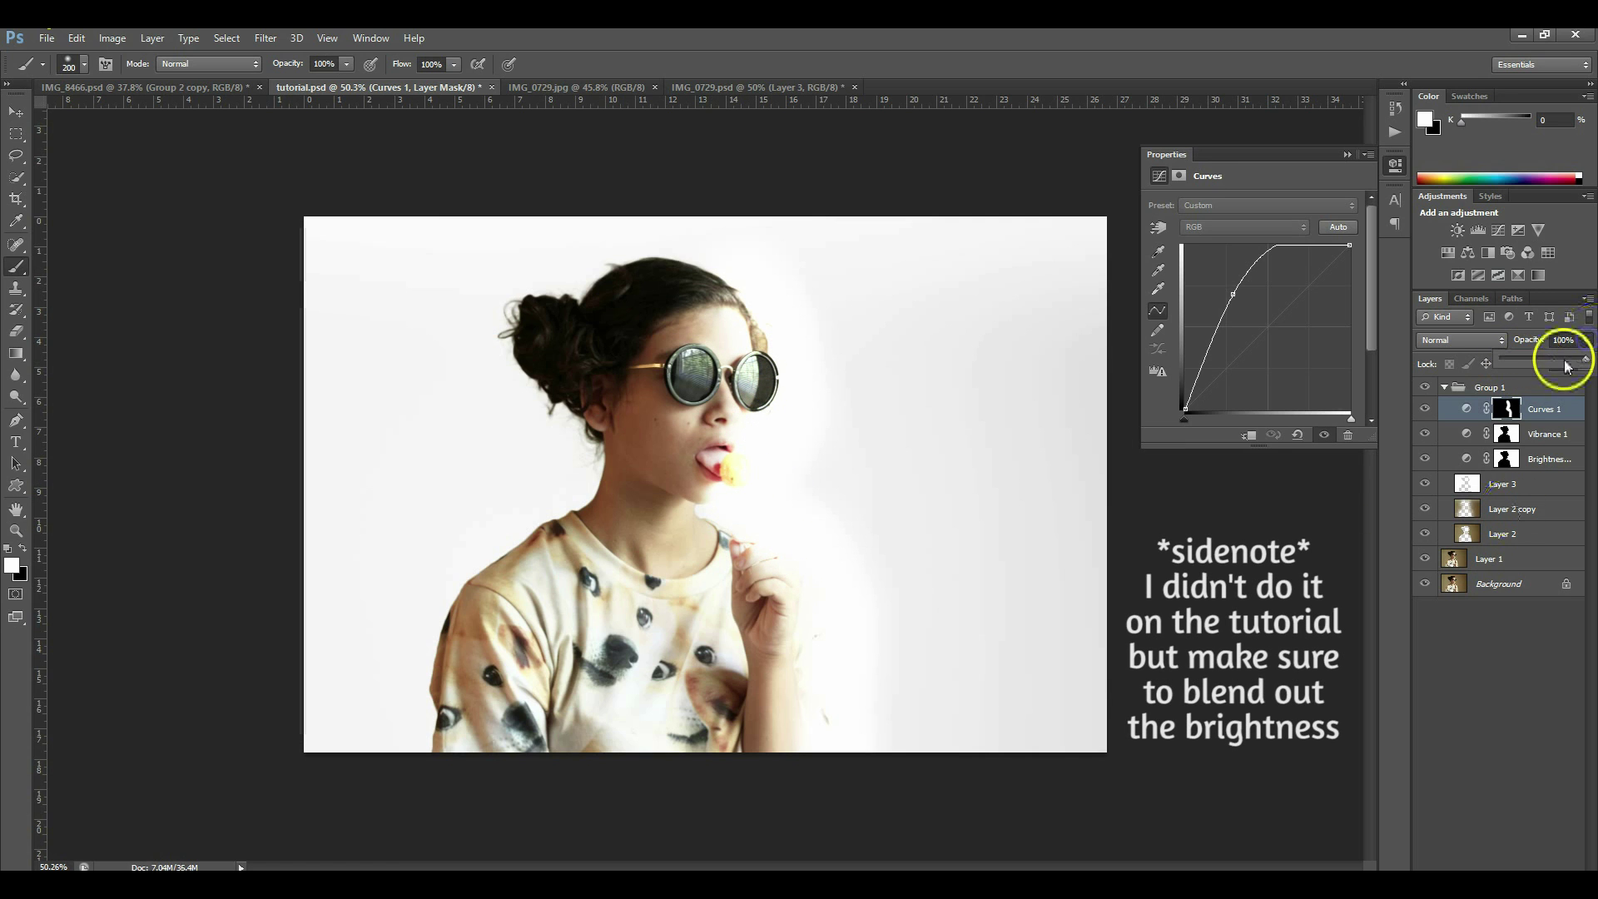
{"action": "left_click", "coordinate": [1568, 366]}
{"action": "left_click", "coordinate": [1414, 413]}
{"action": "left_click", "coordinate": [1423, 412]}
{"action": "left_click", "coordinate": [1422, 411]}
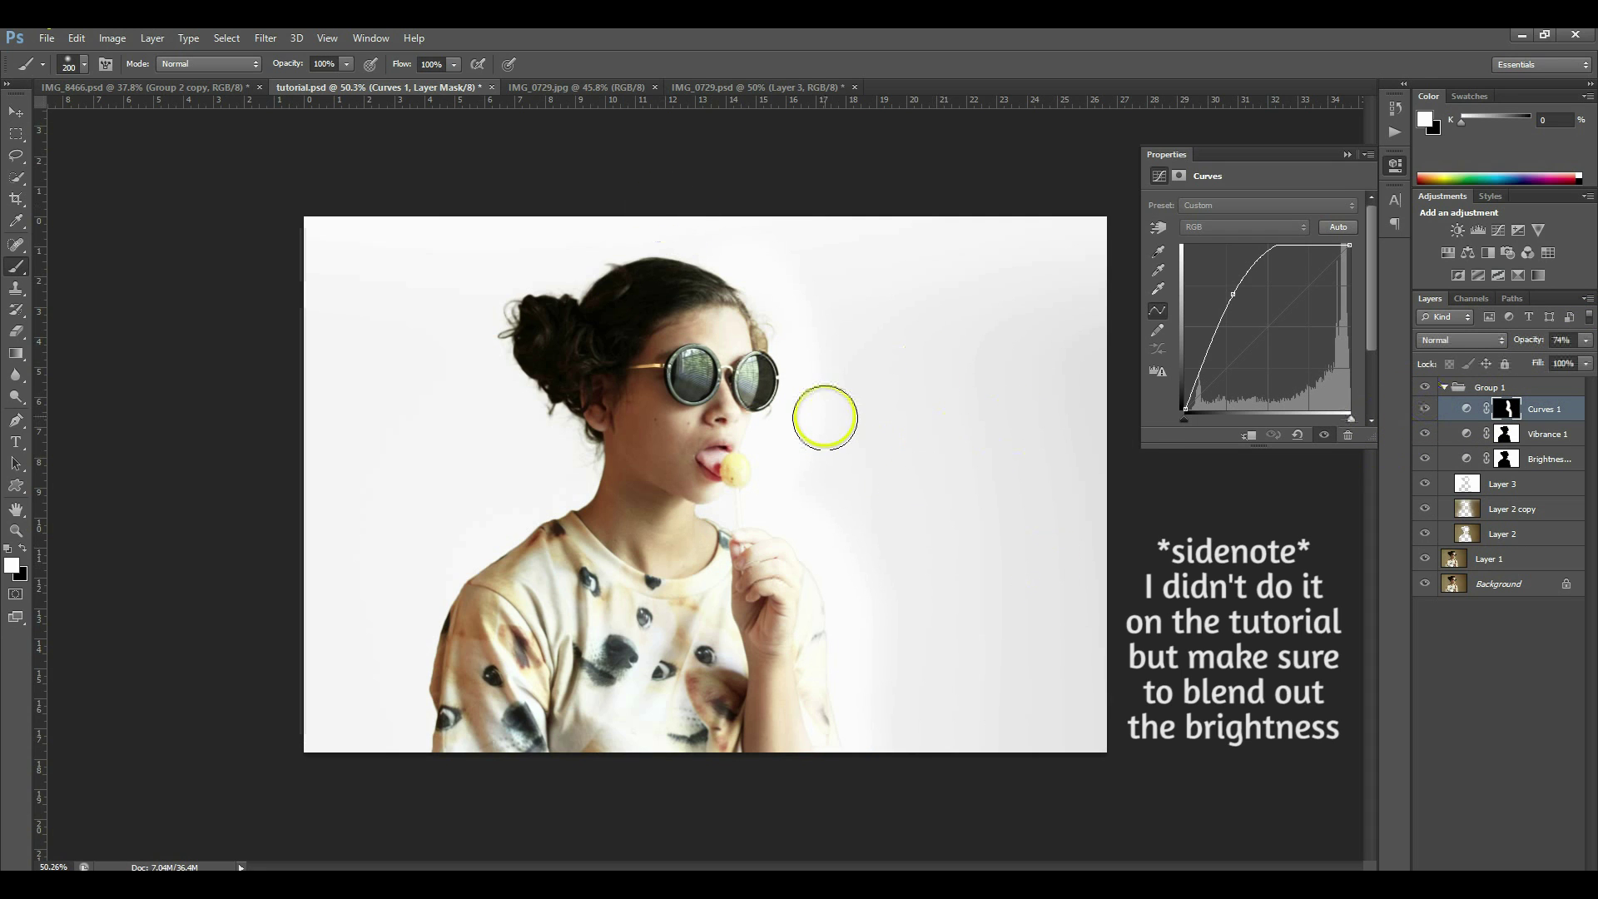
Step: Reduce the brush to 100 px and dab white on the Curves mask over the woman's cheek below the sunglasses
{"action": "key", "text": "bracketleft"}
{"action": "key", "text": "bracketleft"}
{"action": "key", "text": "bracketleft"}
{"action": "key", "text": "bracketleft"}
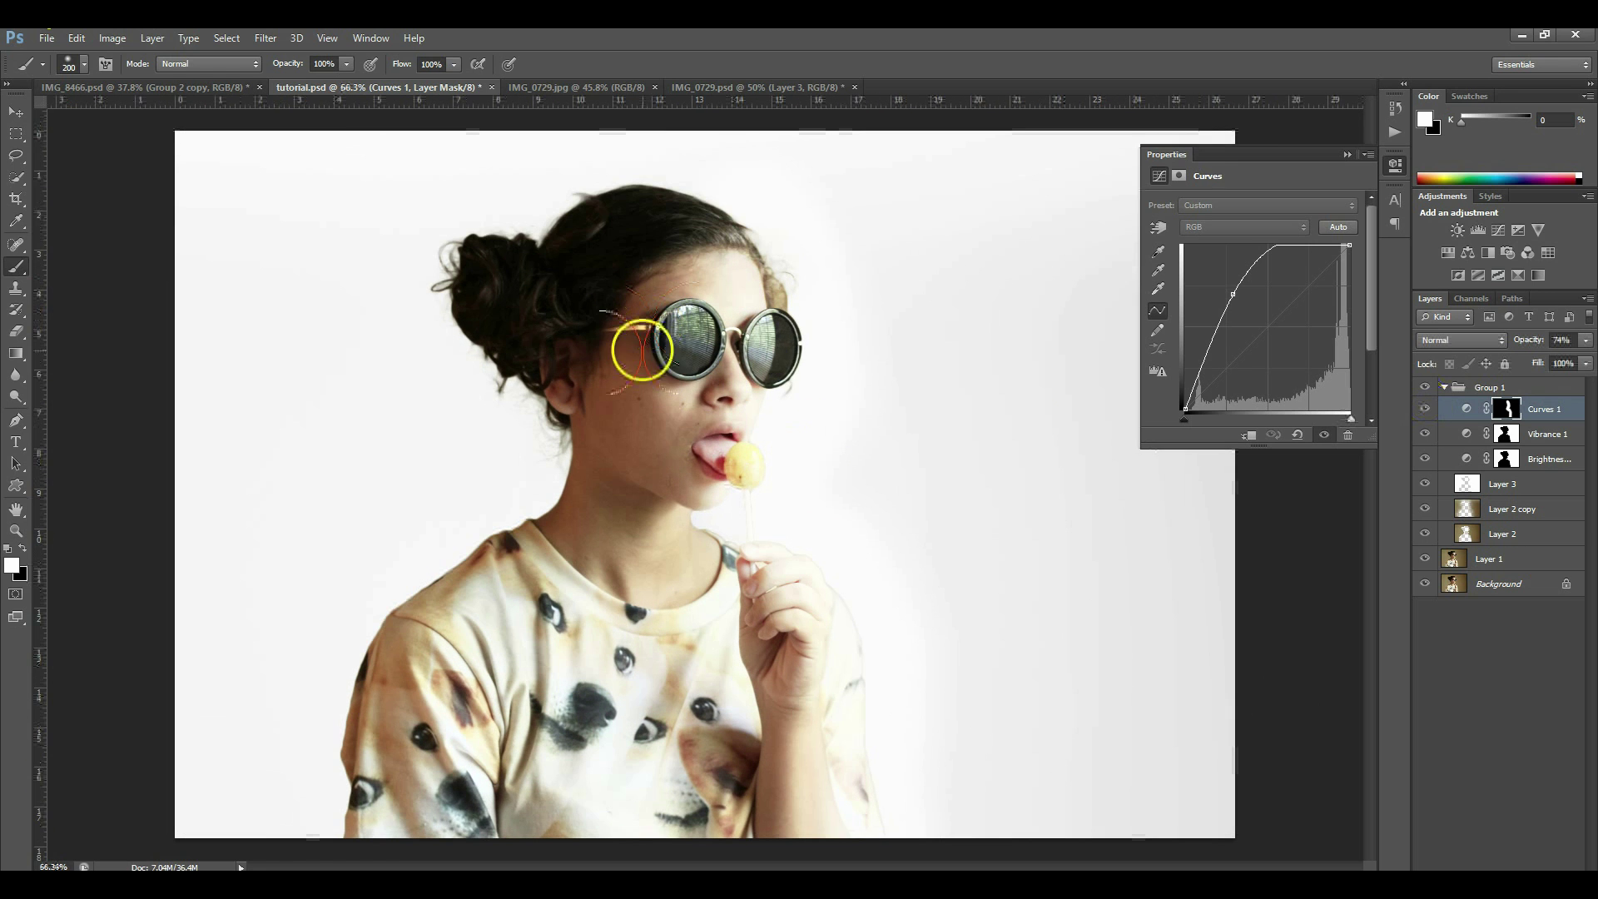
{"action": "scroll", "coordinate": [667, 371], "scroll_direction": "up", "scroll_amount": 2}
{"action": "left_click", "coordinate": [680, 394]}
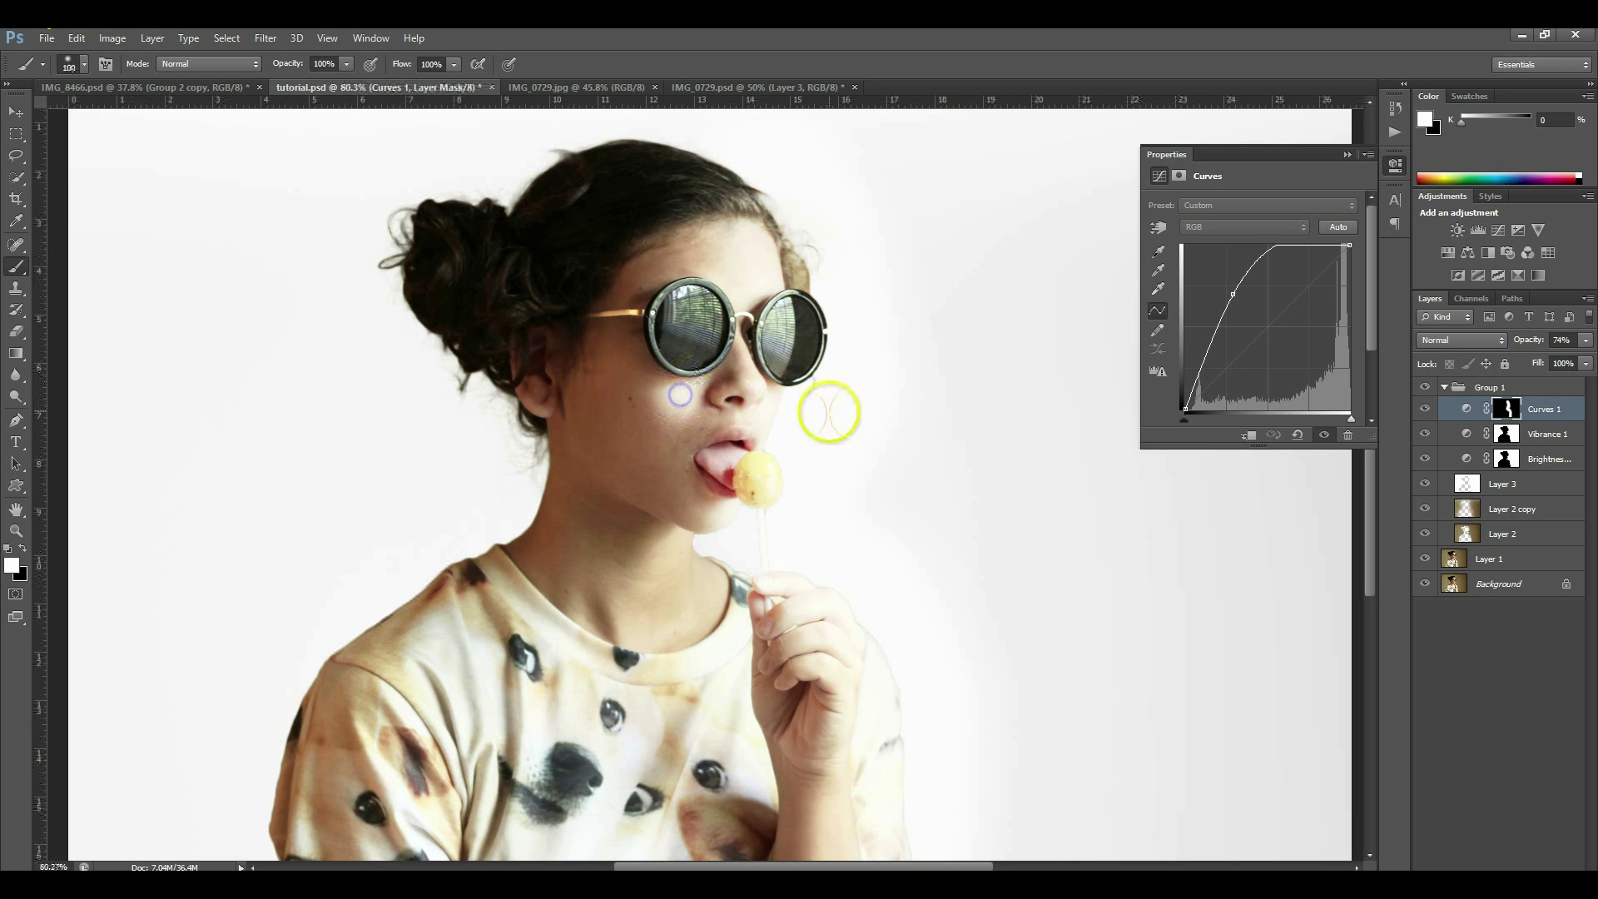
Step: Paint white on the Curves mask with a 45 px brush over the tongue, the nose and both sunglass lenses
{"action": "key", "text": "bracketright"}
{"action": "key", "text": "bracketleft"}
{"action": "key", "text": "bracketleft"}
{"action": "key", "text": "bracketleft"}
{"action": "key", "text": "bracketleft"}
{"action": "key", "text": "bracketleft"}
{"action": "key", "text": "bracketleft"}
{"action": "left_click_drag", "start_coordinate": [725, 492], "coordinate": [718, 463]}
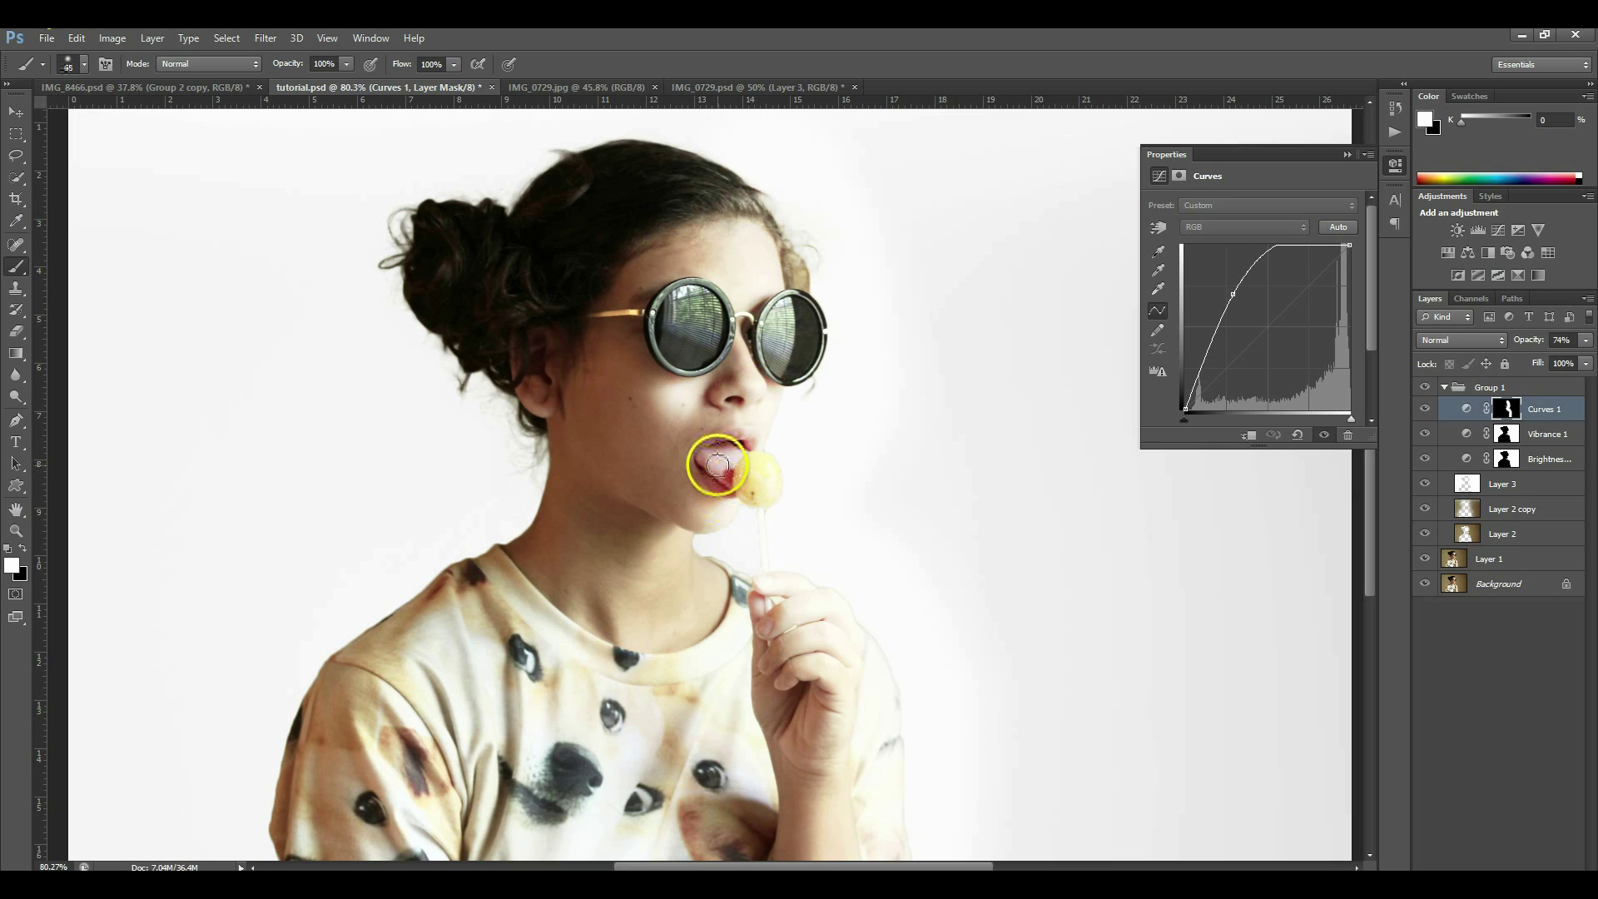
{"action": "left_click", "coordinate": [755, 386]}
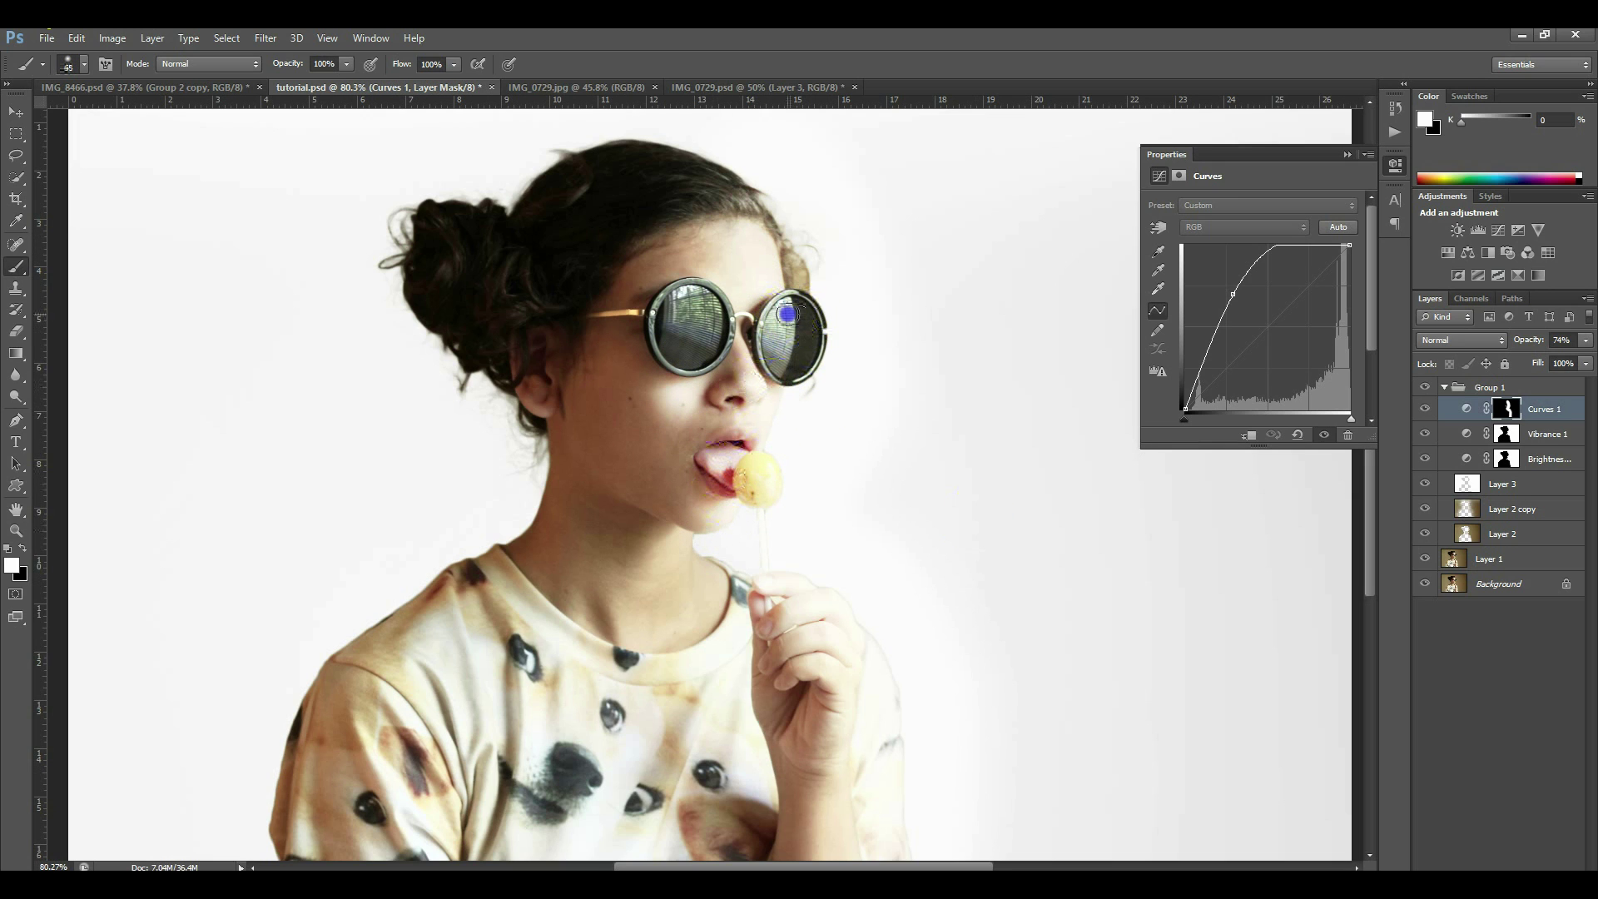
{"action": "mouse_move", "coordinate": [741, 321]}
{"action": "left_mouse_down"}
{"action": "mouse_move", "coordinate": [678, 321]}
{"action": "mouse_move", "coordinate": [707, 313]}
{"action": "left_mouse_up"}
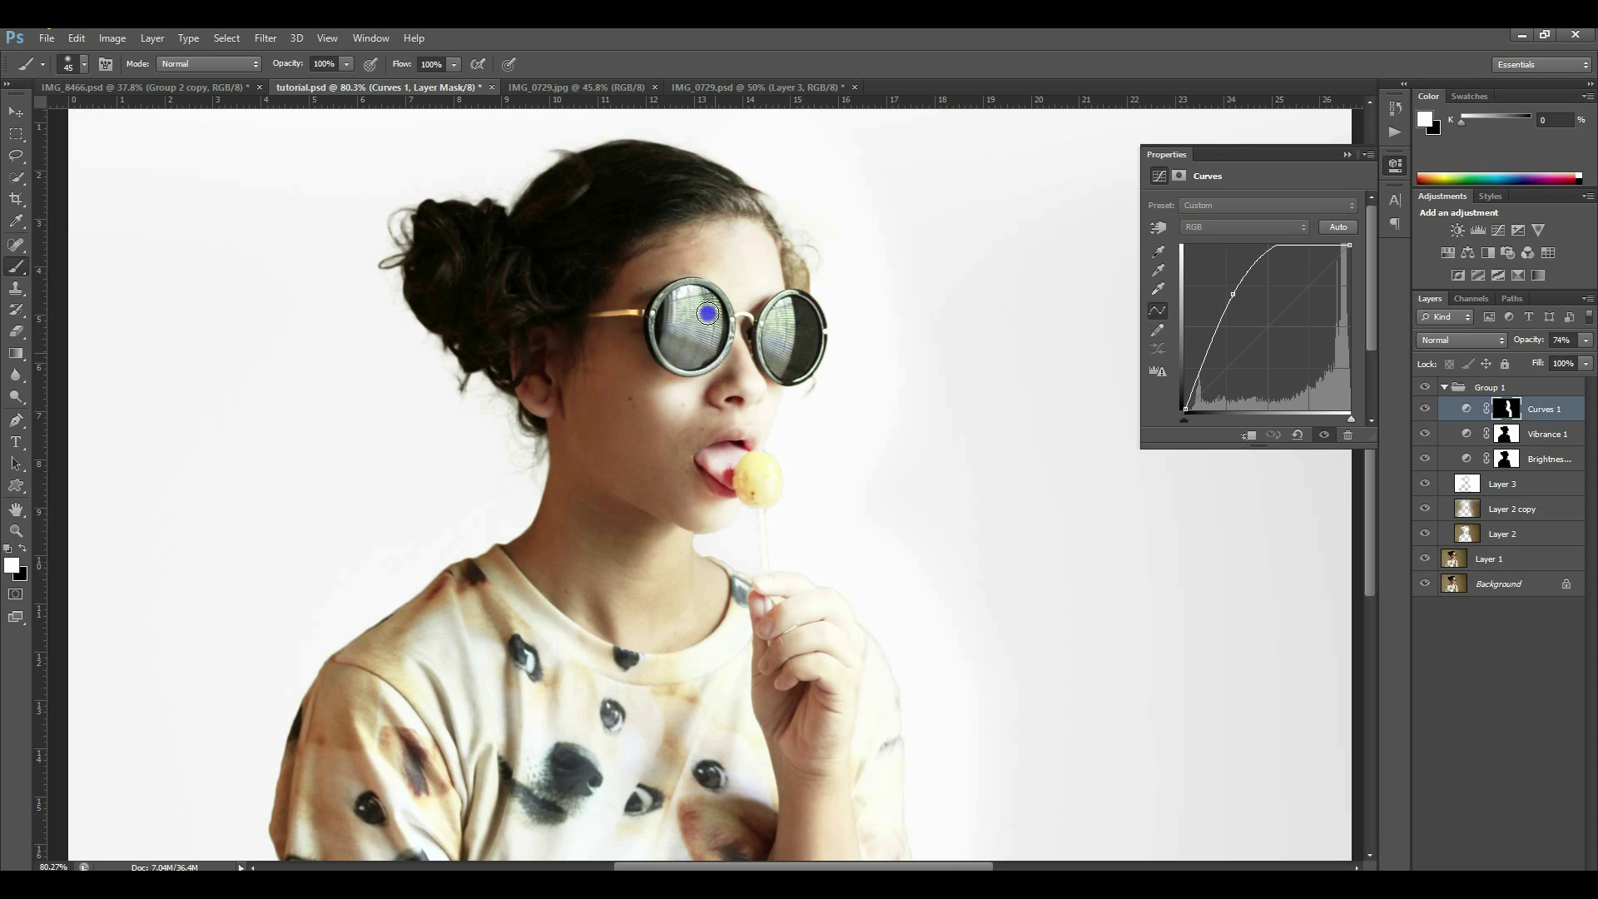
{"action": "left_click", "coordinate": [771, 313]}
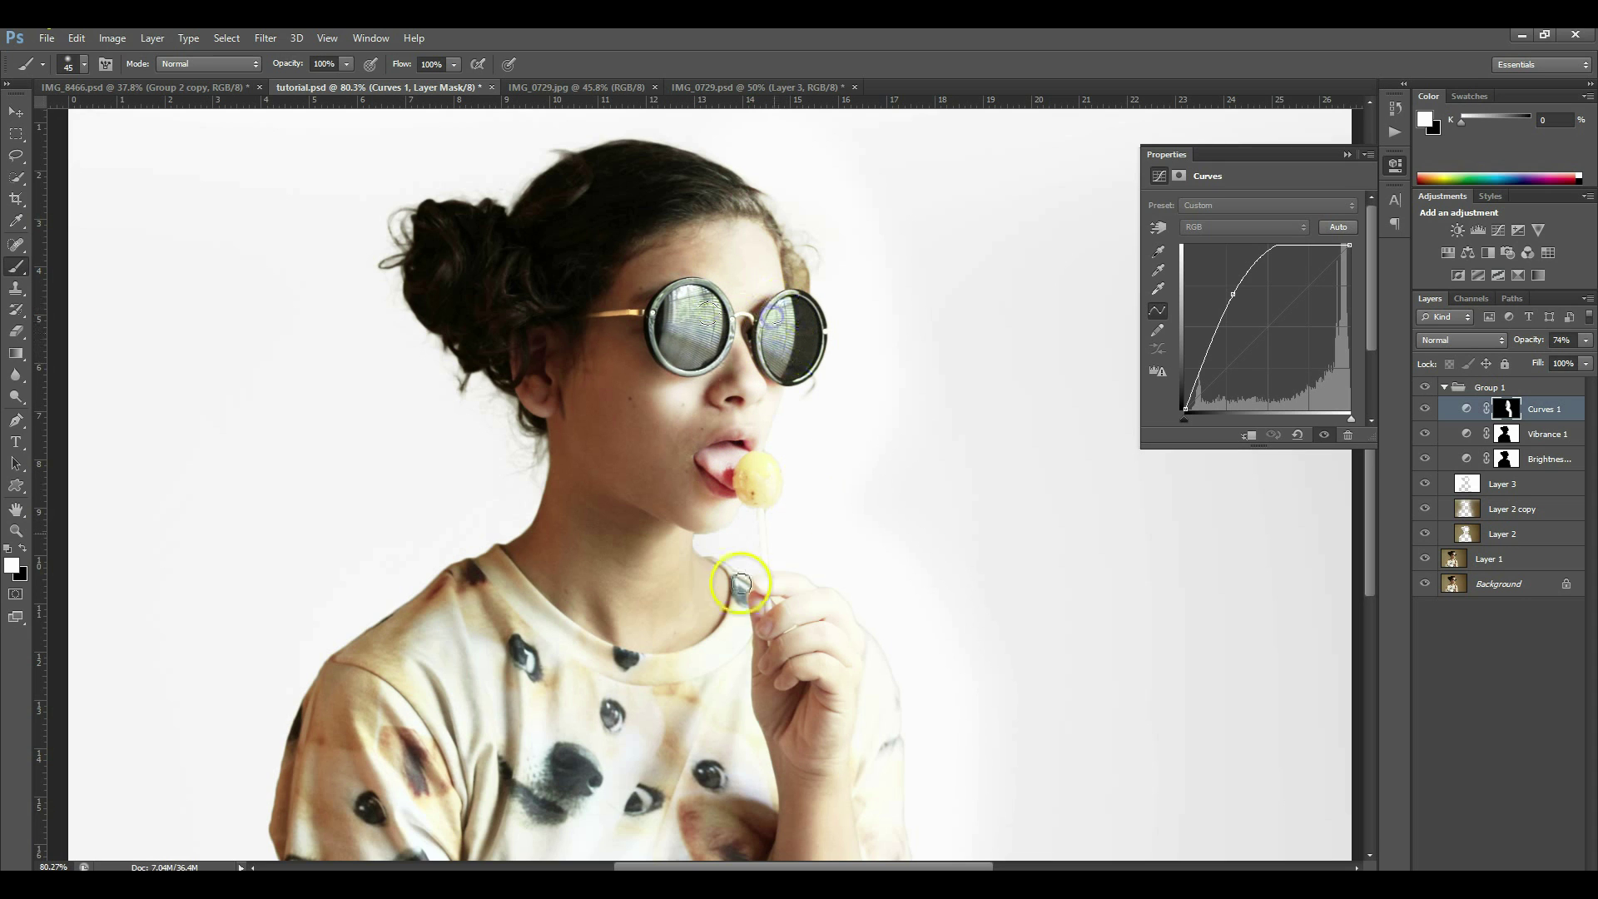
Step: Brighten the woman's forearm by dabbing white on the Curves mask with a 90 px brush
{"action": "scroll", "coordinate": [802, 711], "scroll_direction": "down", "scroll_amount": 3}
{"action": "left_click", "coordinate": [801, 664]}
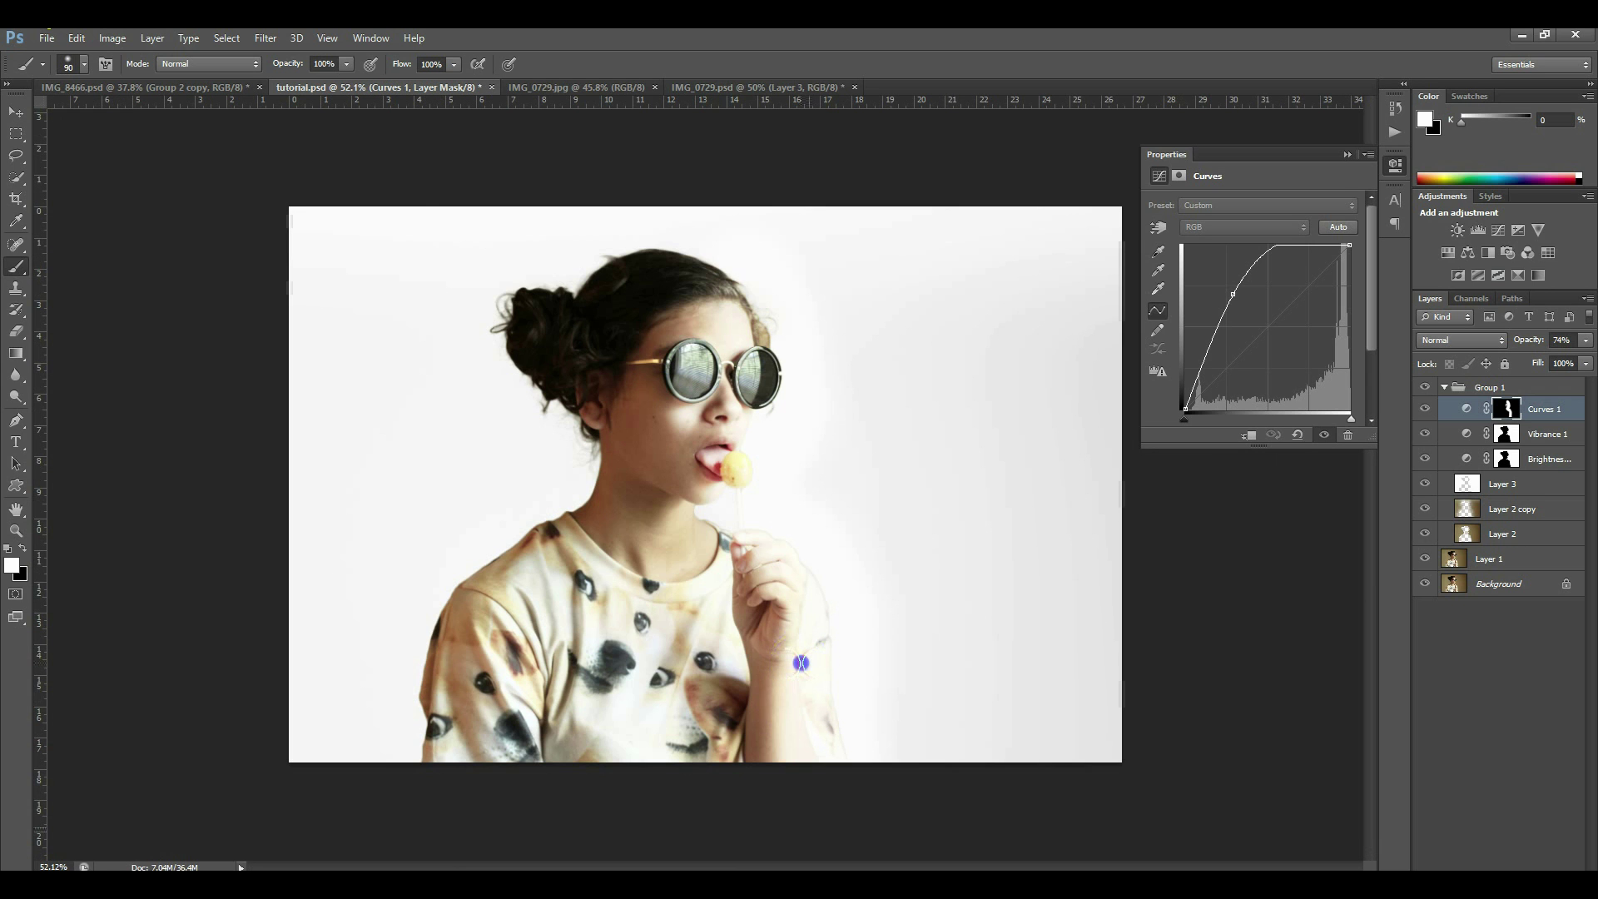
{"action": "scroll", "coordinate": [909, 592], "scroll_direction": "up", "scroll_amount": 3}
{"action": "scroll", "coordinate": [791, 367], "scroll_direction": "down", "scroll_amount": 5}
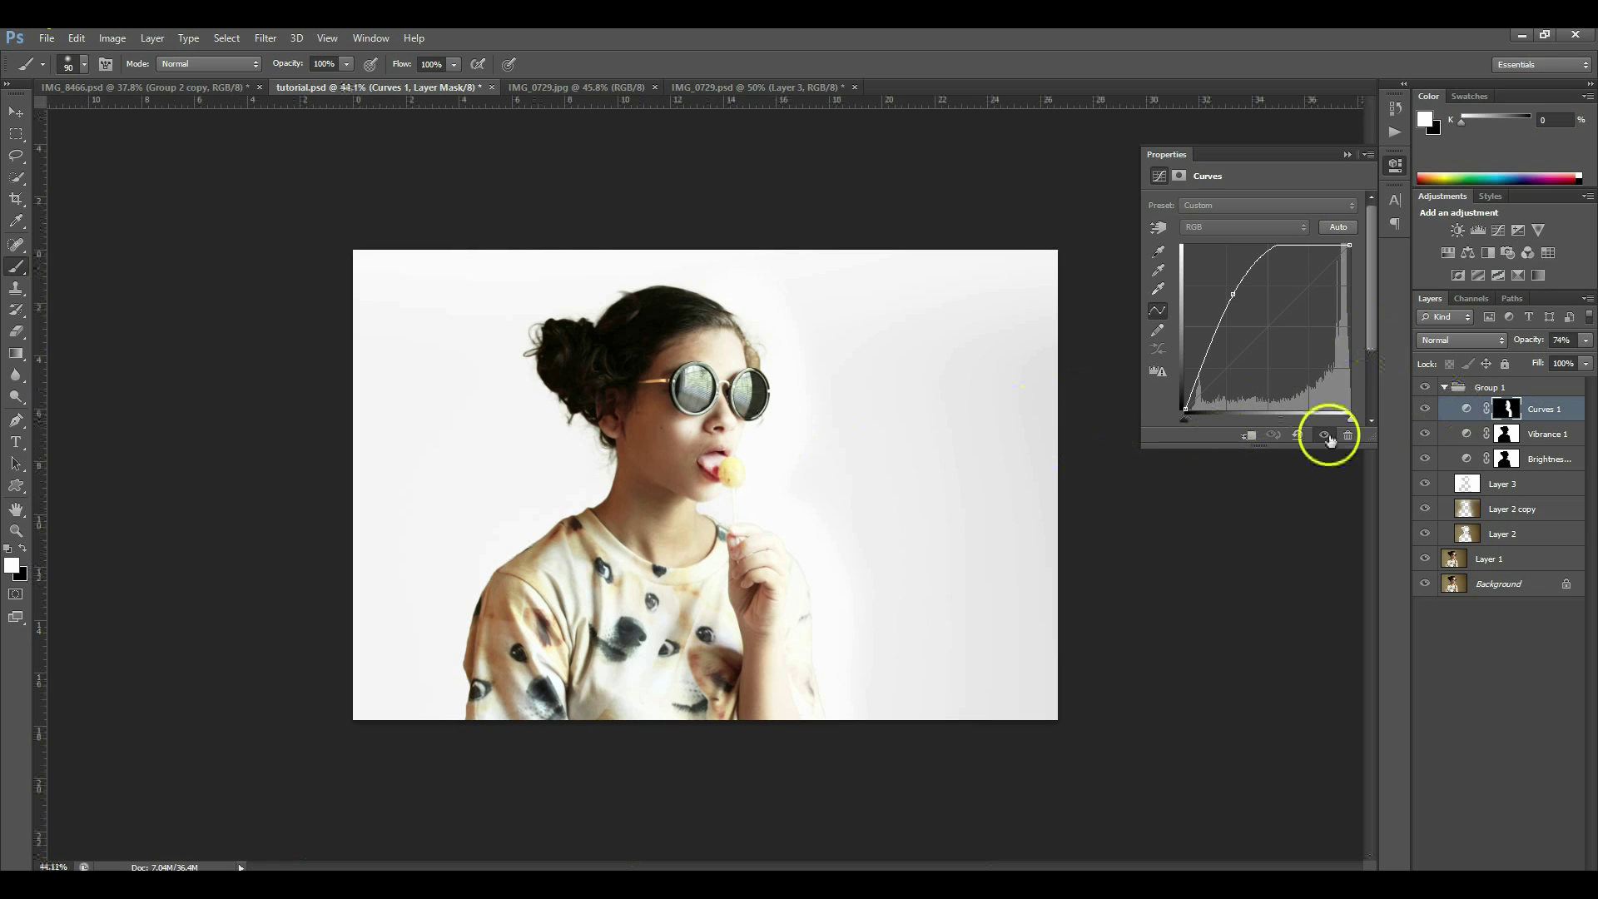
Step: Enlarge the brush to 175 px and dab black on the Curves mask over the cheek to reduce the brightening there
{"action": "scroll", "coordinate": [660, 432], "scroll_direction": "up", "scroll_amount": 4}
{"action": "key", "text": "bracketright"}
{"action": "key", "text": "bracketright"}
{"action": "key", "text": "bracketright"}
{"action": "key", "text": "bracketright"}
{"action": "key", "text": "x"}
{"action": "left_click", "coordinate": [609, 404]}
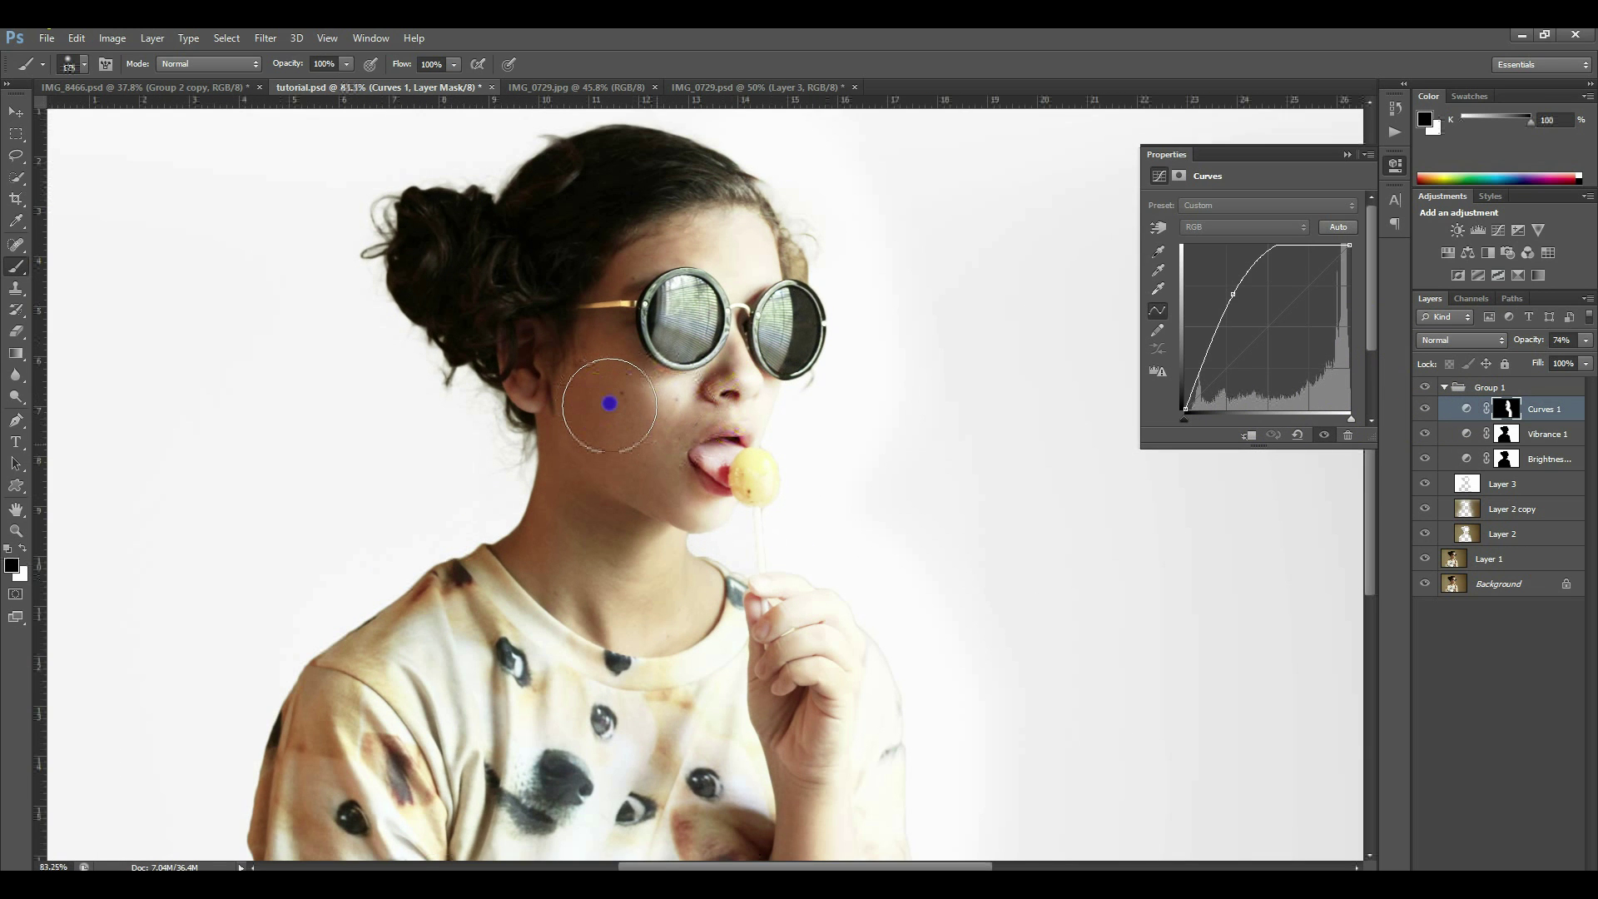
{"action": "scroll", "coordinate": [1010, 367], "scroll_direction": "down", "scroll_amount": 3}
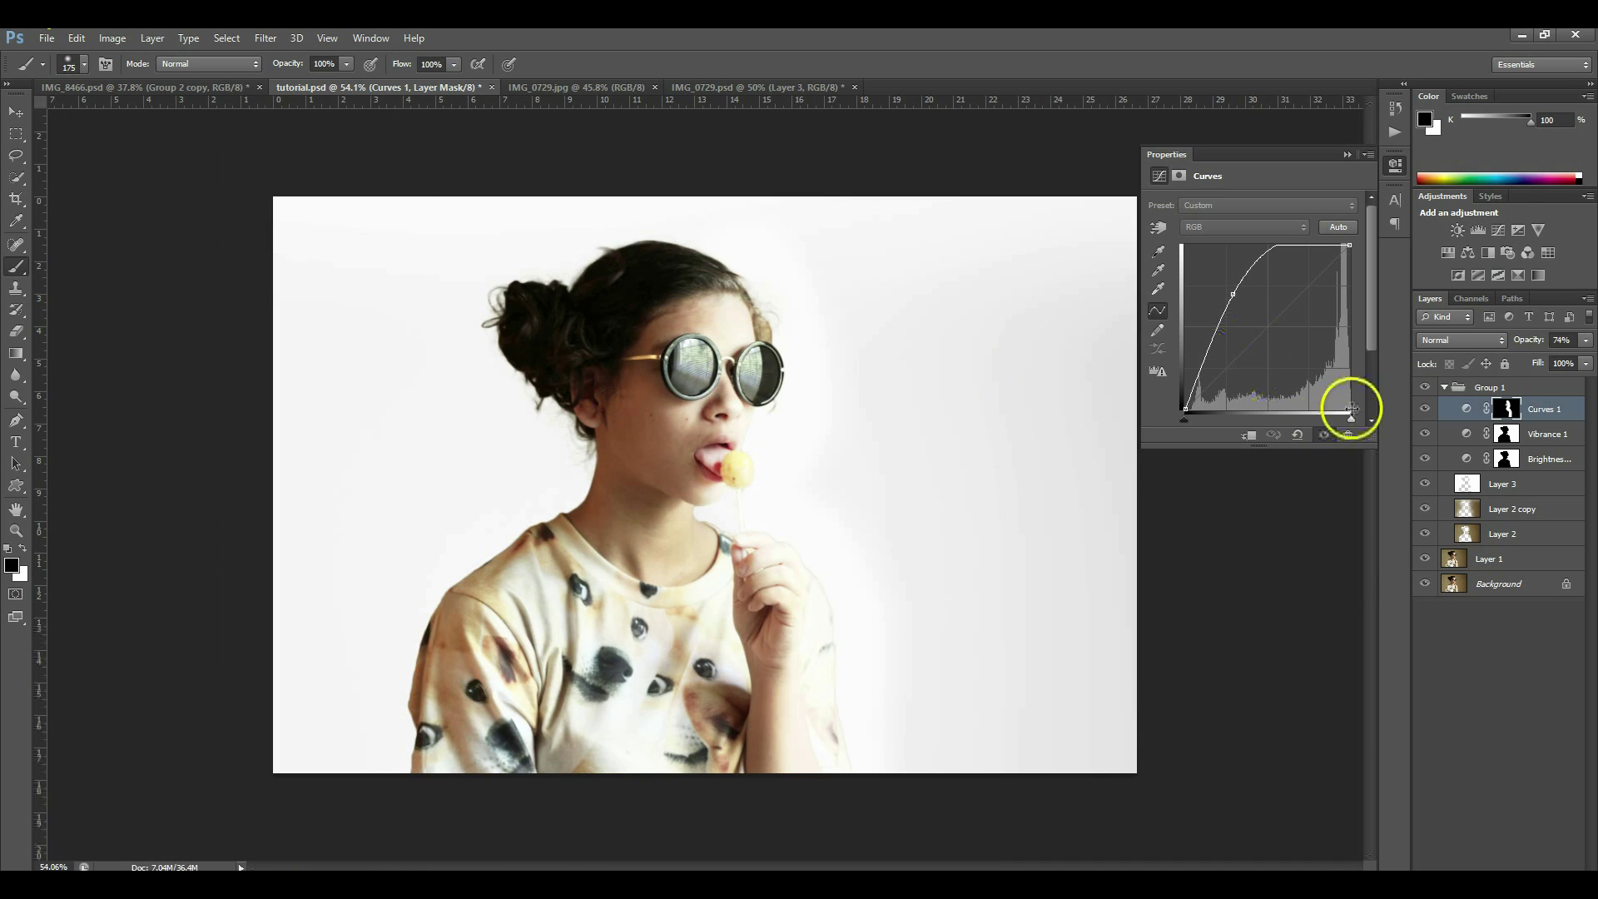
Step: Toggle the Curves 1 layer's visibility to compare the woman before and after the brightening
{"action": "left_click", "coordinate": [1423, 405]}
{"action": "left_click", "coordinate": [1424, 405]}
{"action": "left_click", "coordinate": [1423, 406]}
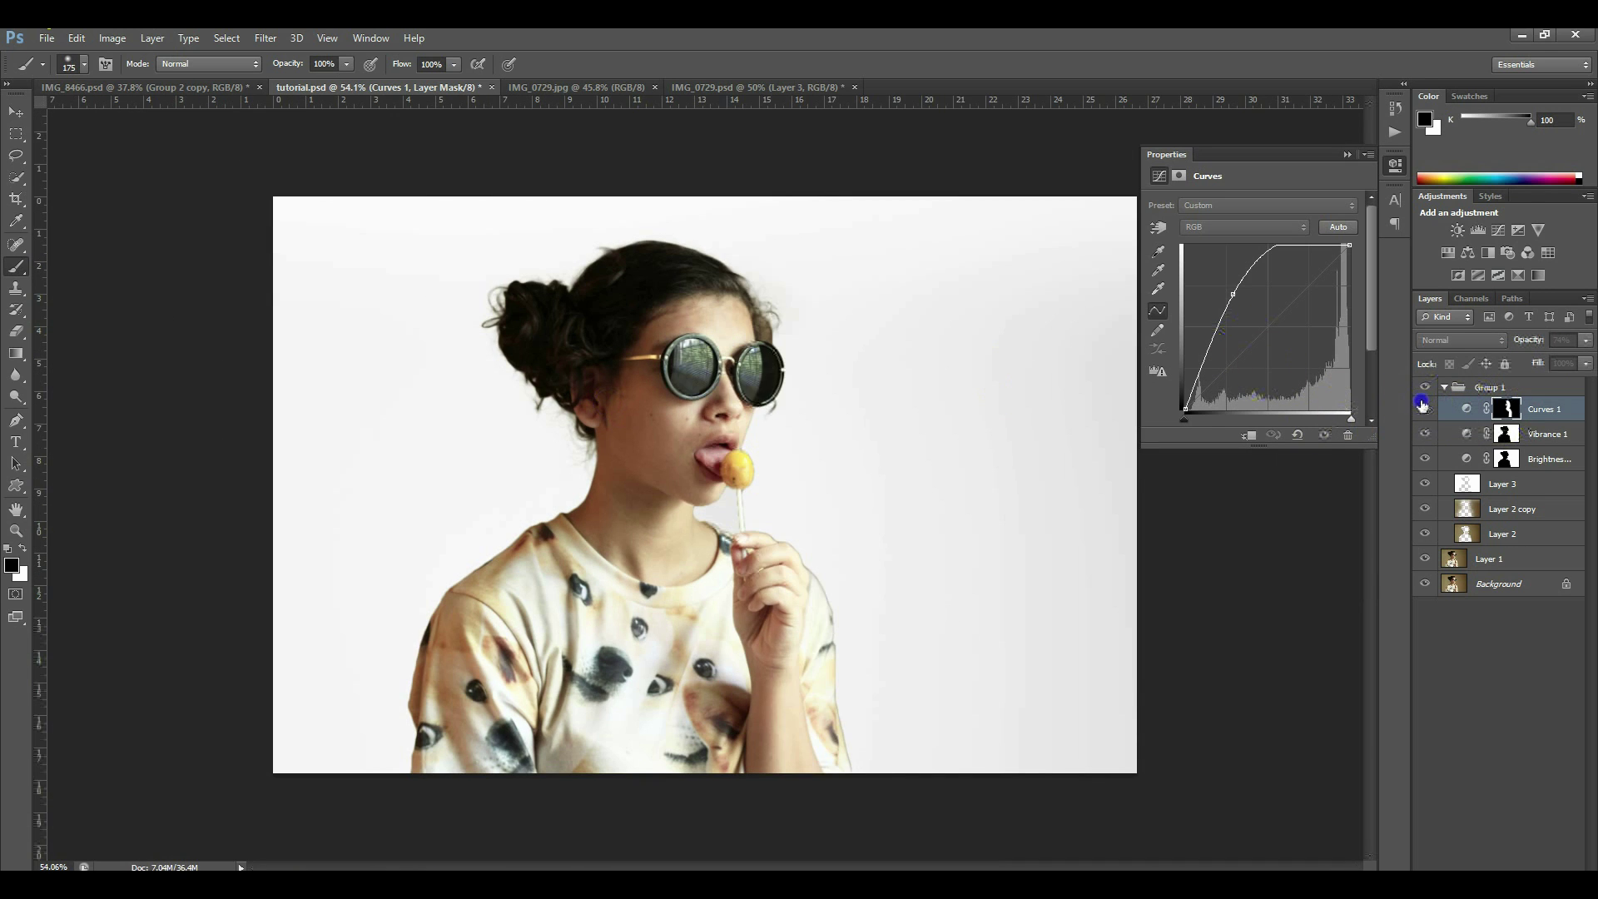
{"action": "left_click", "coordinate": [1422, 405]}
Step: Paint on the Vibrance 1 mask with an 80 px brush along the sleeve's outer edge beside the raised hand
{"action": "scroll", "coordinate": [870, 666], "scroll_direction": "up", "scroll_amount": 9}
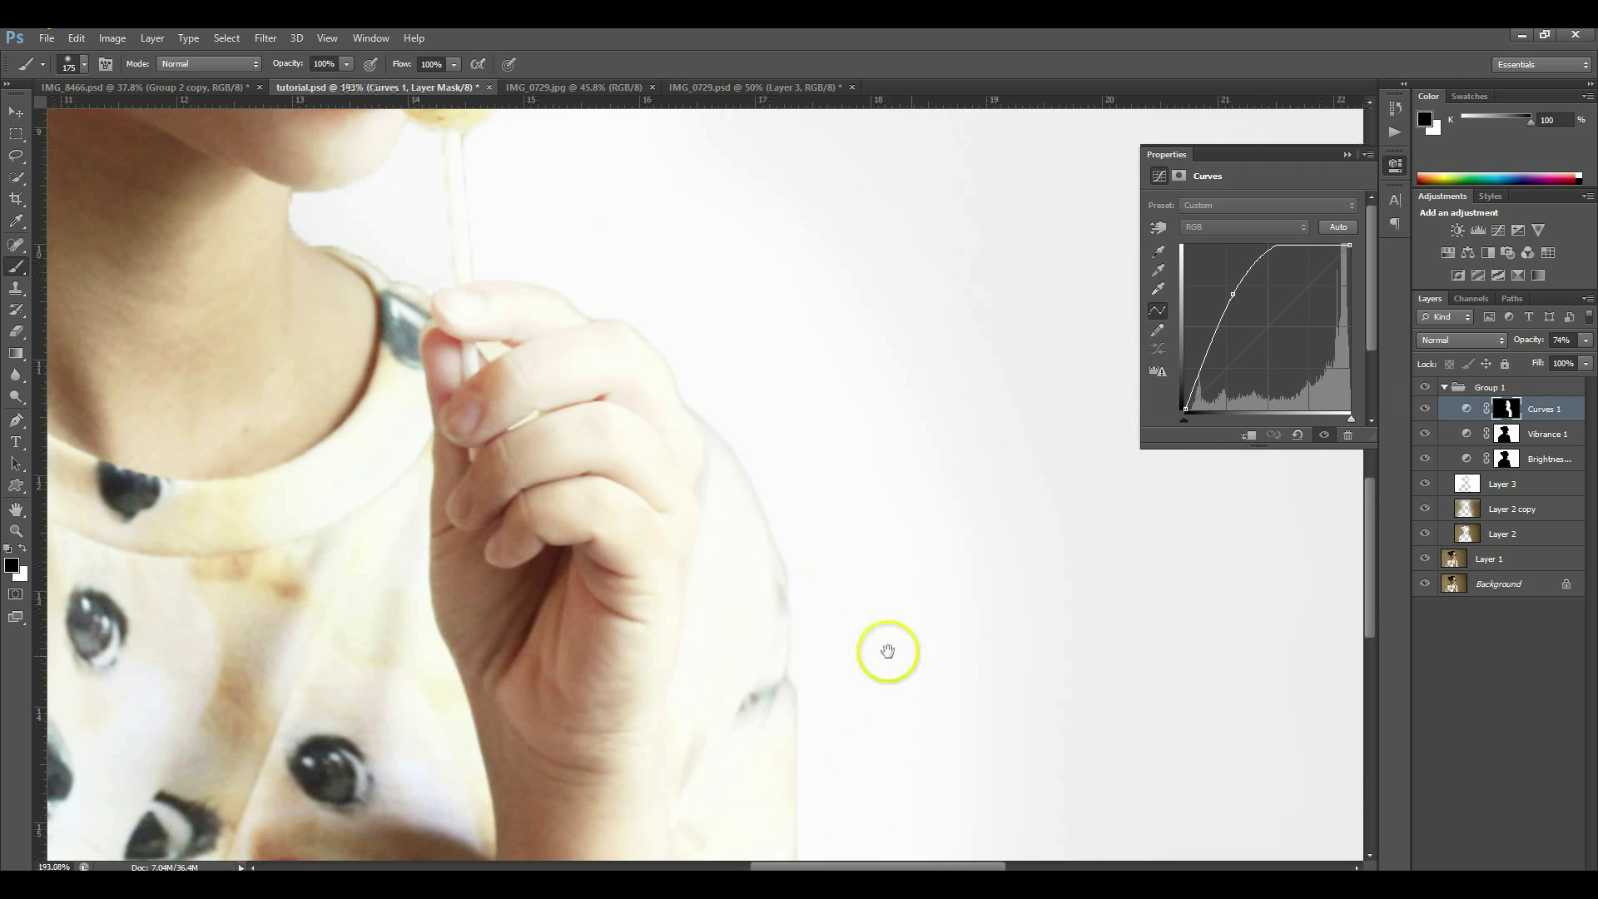
{"action": "left_click_drag", "start_coordinate": [888, 651], "coordinate": [877, 542]}
{"action": "key", "text": "v"}
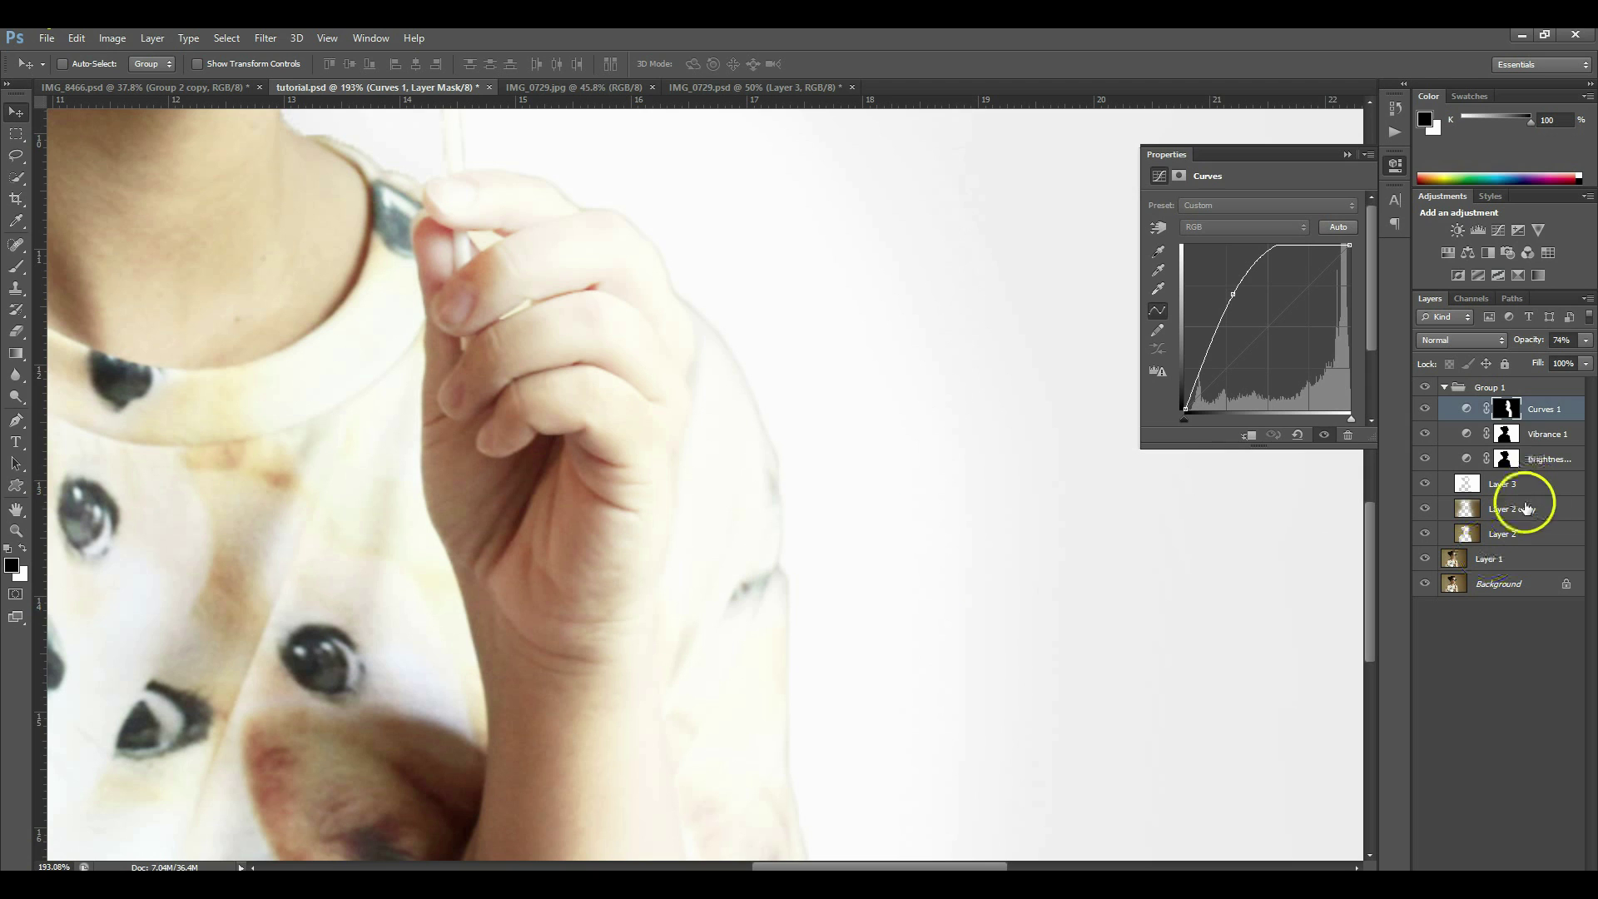
{"action": "left_click", "coordinate": [1508, 435]}
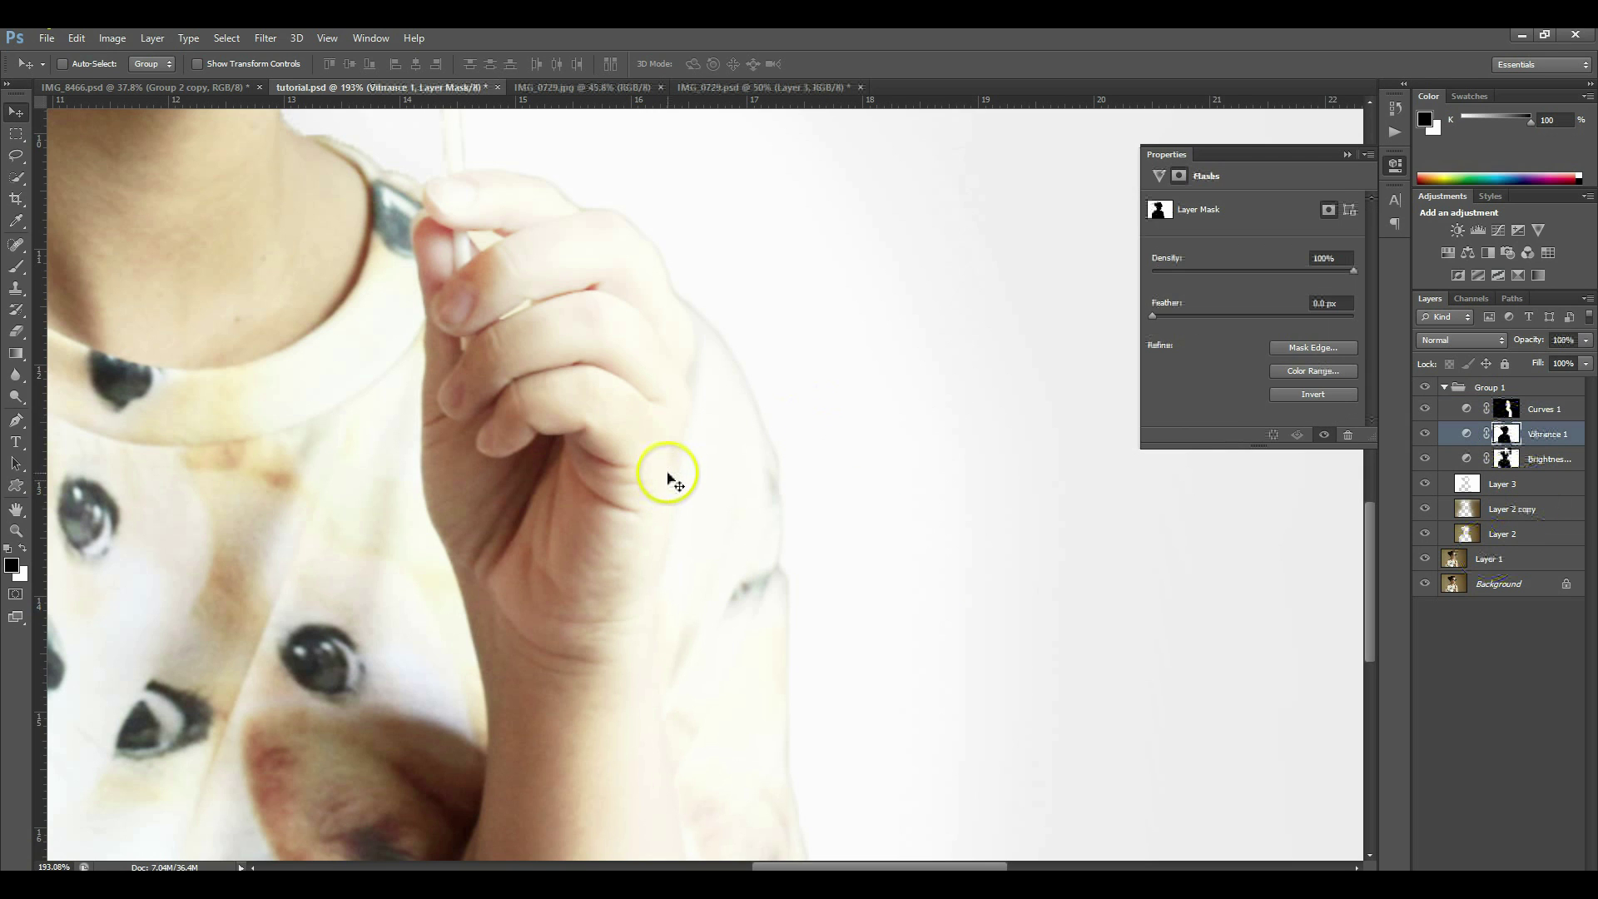
{"action": "key", "text": "b"}
{"action": "key", "text": "["}
{"action": "key", "text": "["}
{"action": "key", "text": "["}
{"action": "key", "text": "["}
{"action": "key", "text": "["}
{"action": "mouse_move", "coordinate": [728, 349]}
{"action": "left_mouse_down"}
{"action": "mouse_move", "coordinate": [788, 450]}
{"action": "mouse_move", "coordinate": [782, 437]}
{"action": "left_mouse_up"}
Step: Paint white on the Brightness/Contrast 1 mask along the sleeve's outer edge to blend it into the white background
{"action": "key", "text": "x"}
{"action": "left_click", "coordinate": [1507, 460]}
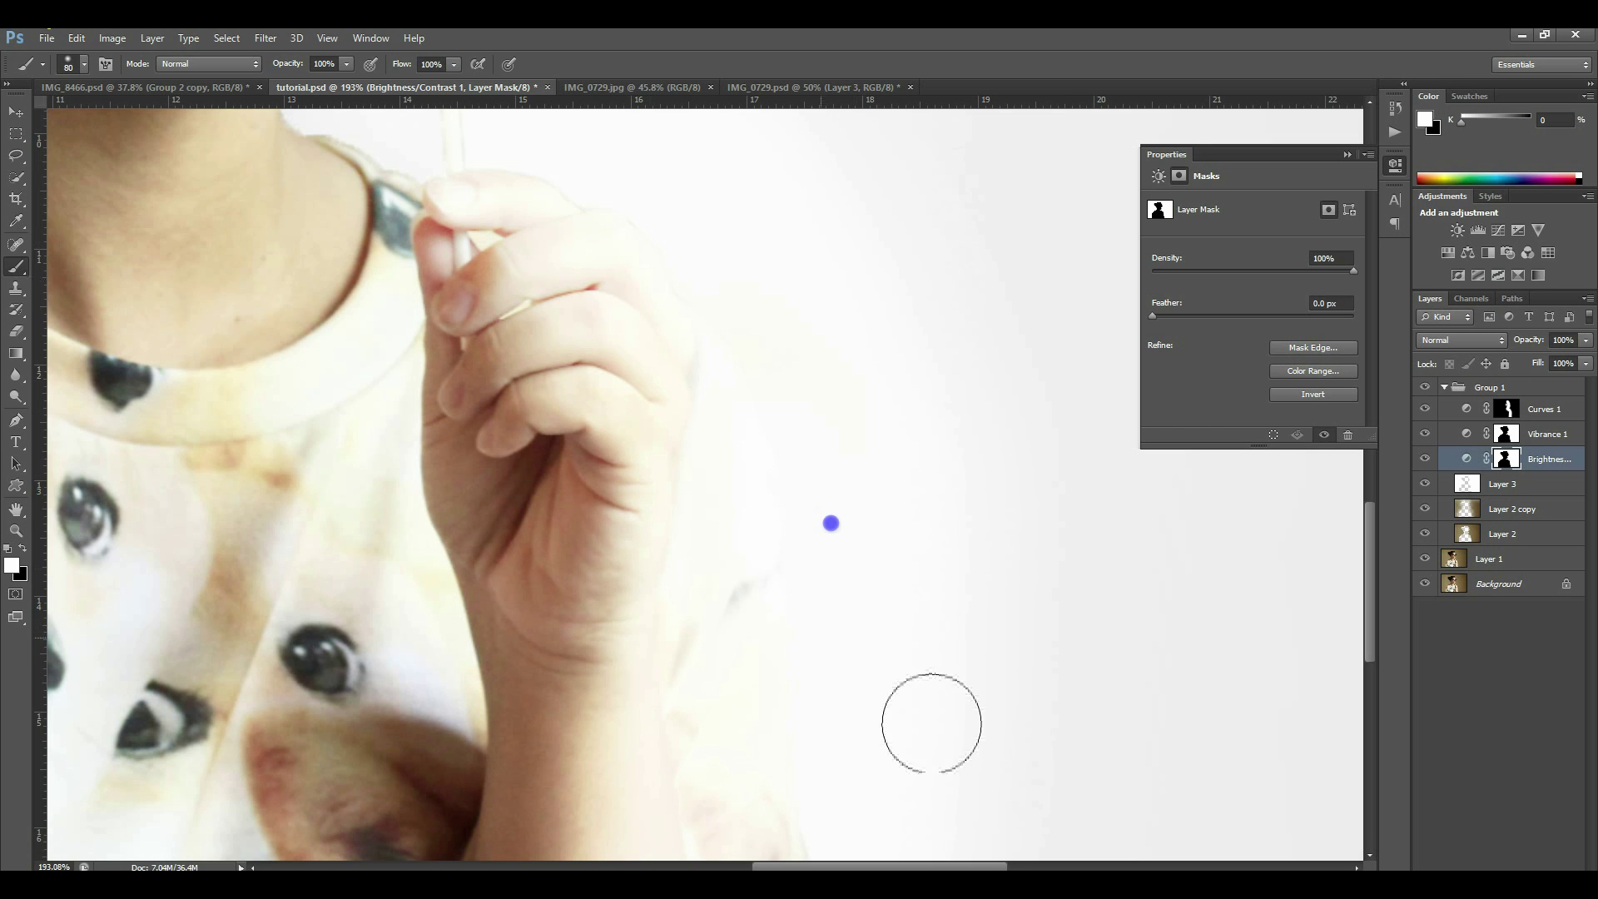
{"action": "scroll", "coordinate": [831, 524], "scroll_direction": "down", "scroll_amount": 3}
{"action": "left_click_drag", "start_coordinate": [833, 391], "coordinate": [971, 683]}
{"action": "left_click_drag", "start_coordinate": [667, 142], "coordinate": [799, 342]}
{"action": "left_click_drag", "start_coordinate": [92, 250], "coordinate": [792, 339]}
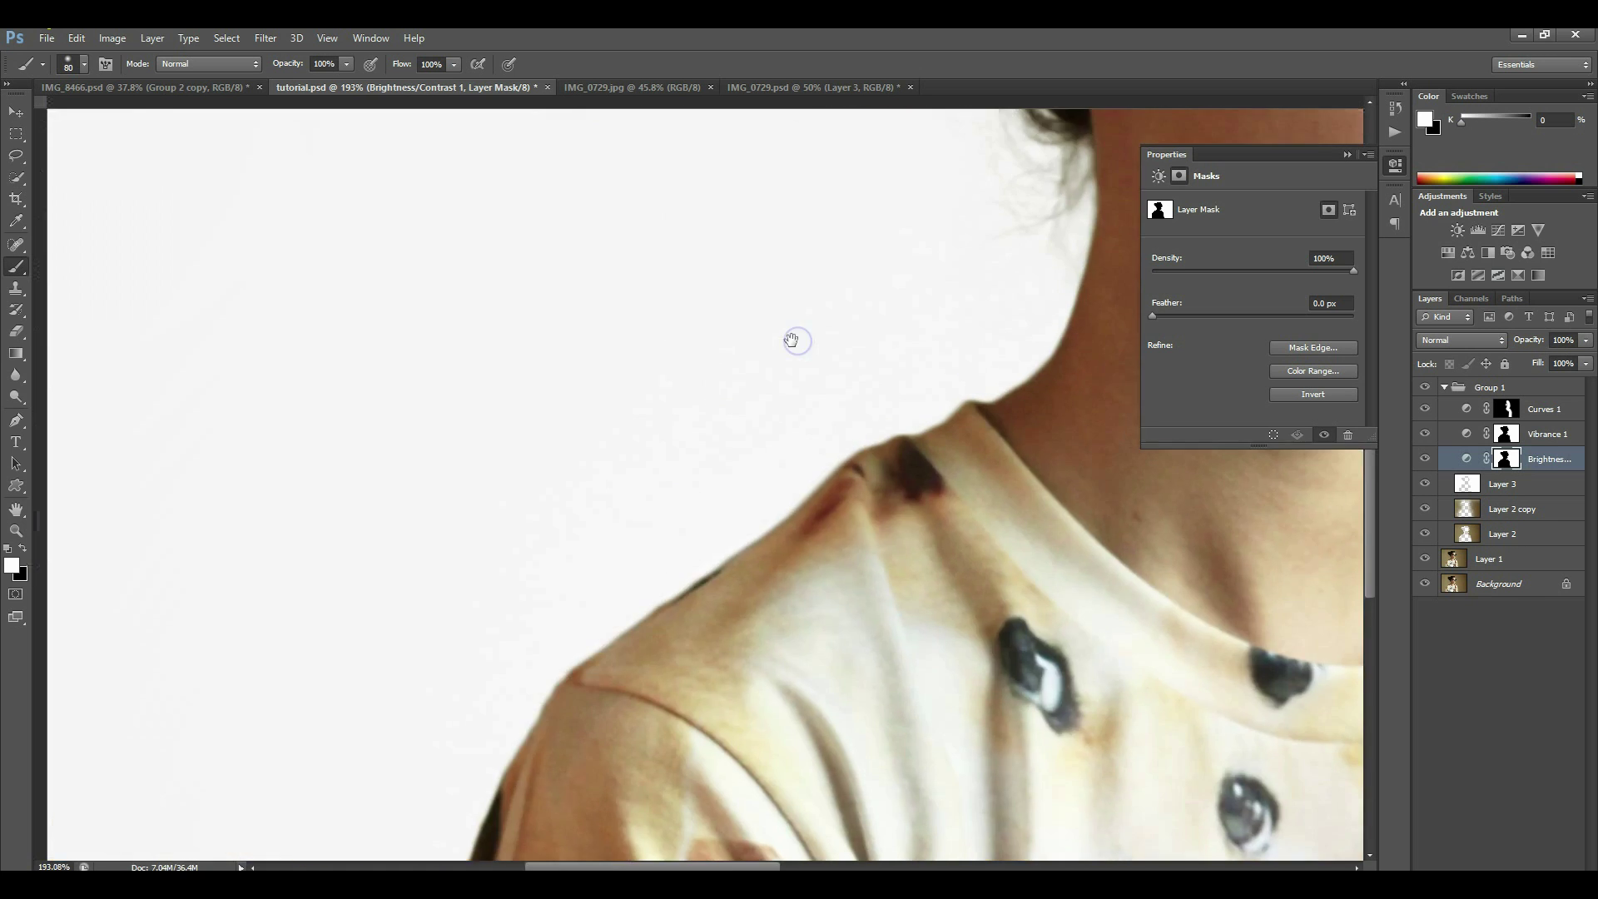
Step: Paint white on the Brightness/Contrast 1 mask in the gap between chin, neck and hand, reducing the brush to 40 px
{"action": "left_click_drag", "start_coordinate": [955, 449], "coordinate": [357, 372]}
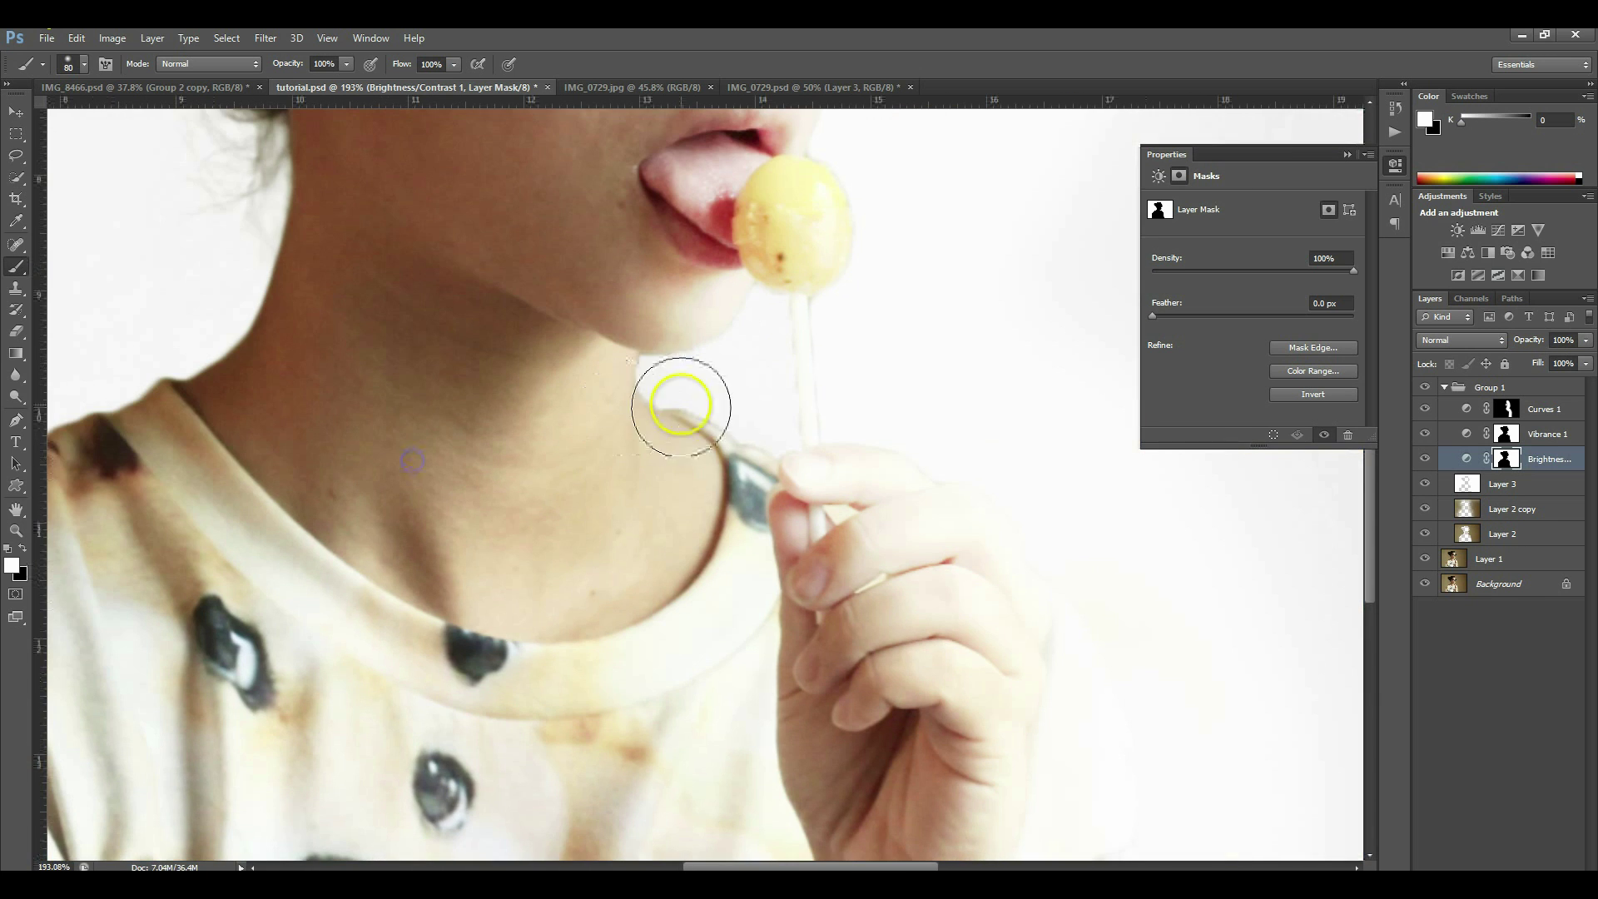
{"action": "left_click_drag", "start_coordinate": [681, 407], "coordinate": [739, 393]}
{"action": "key", "text": "bracketleft"}
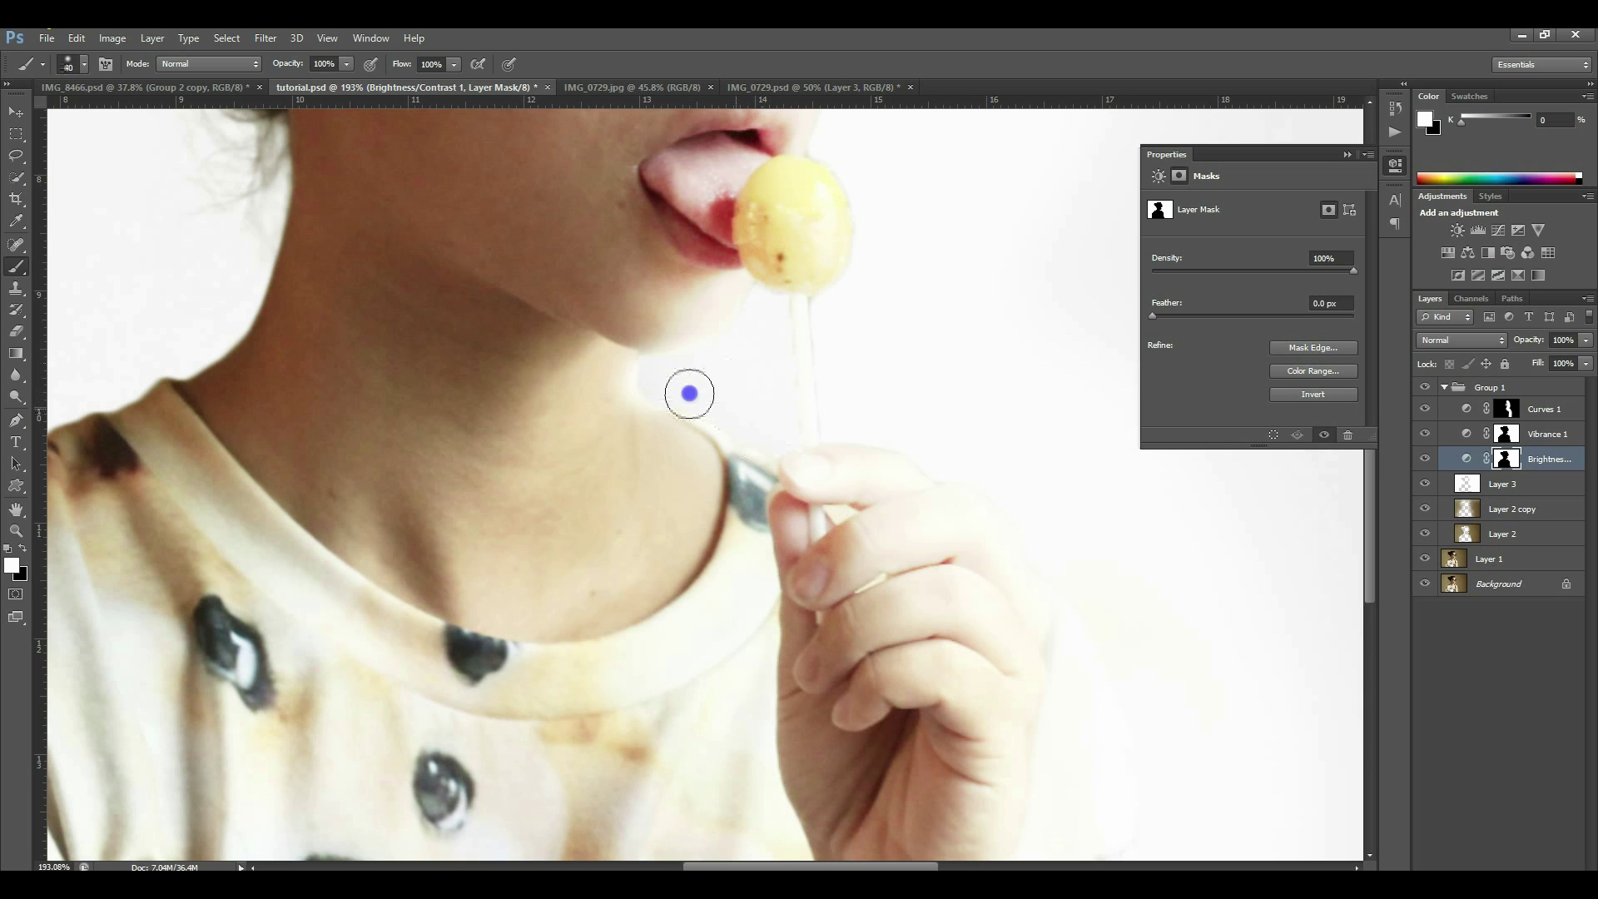
{"action": "scroll", "coordinate": [974, 435], "scroll_direction": "down", "scroll_amount": 3}
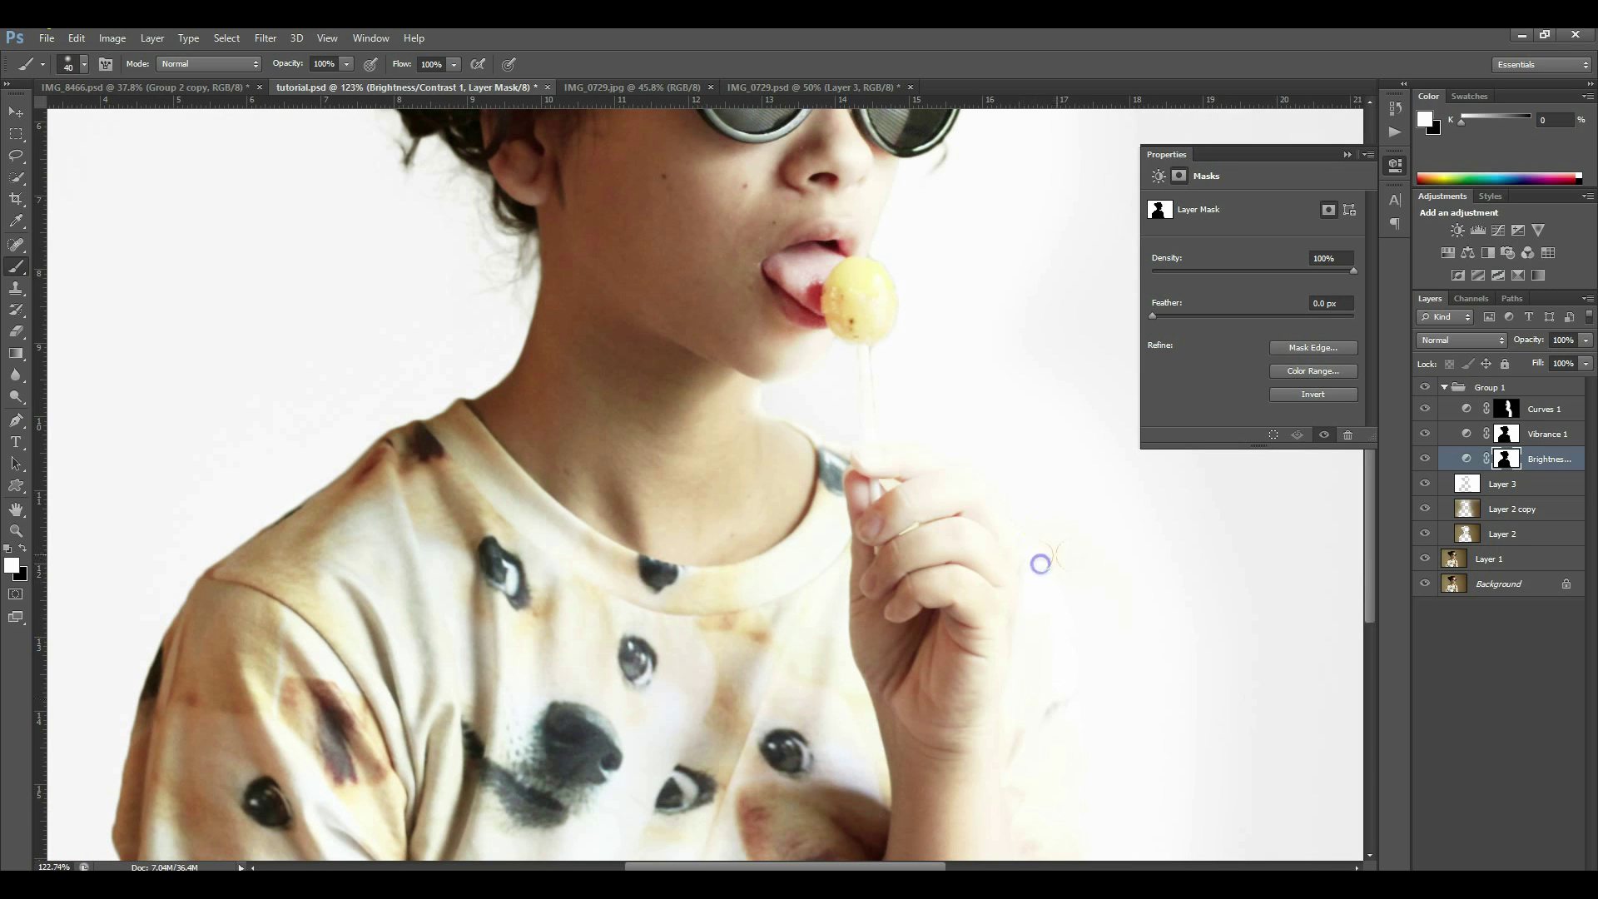
Step: Paint white on the Brightness/Contrast 1 mask along the hairline by the forehead and the outer edge of the sunglasses
{"action": "scroll", "coordinate": [1040, 565], "scroll_direction": "down", "scroll_amount": 4}
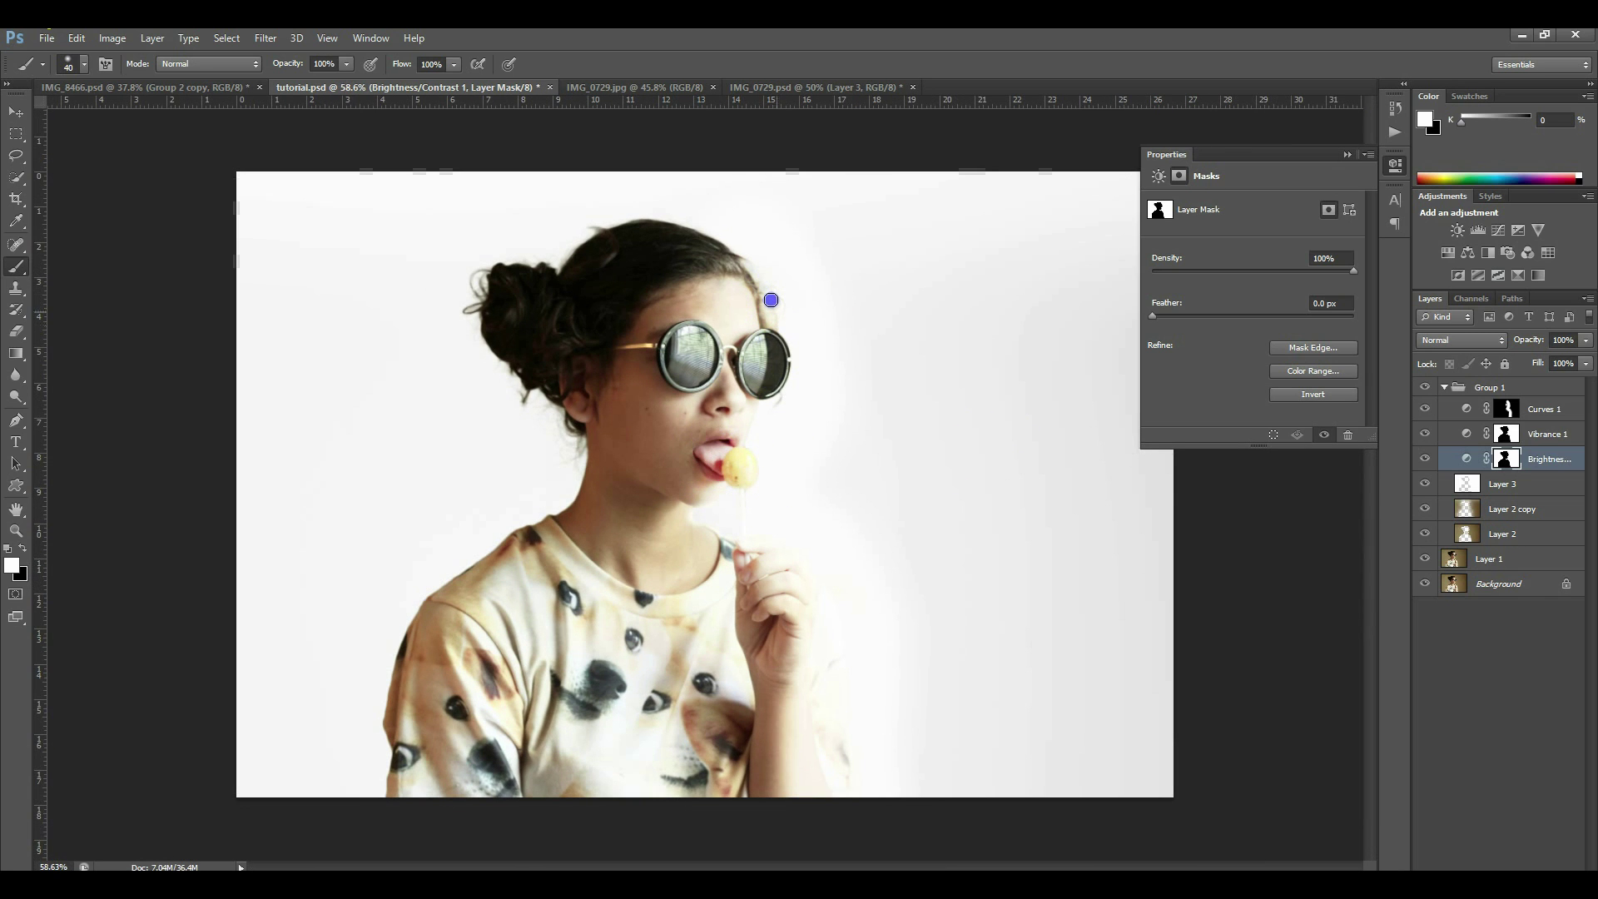
{"action": "left_click_drag", "start_coordinate": [760, 261], "coordinate": [757, 254]}
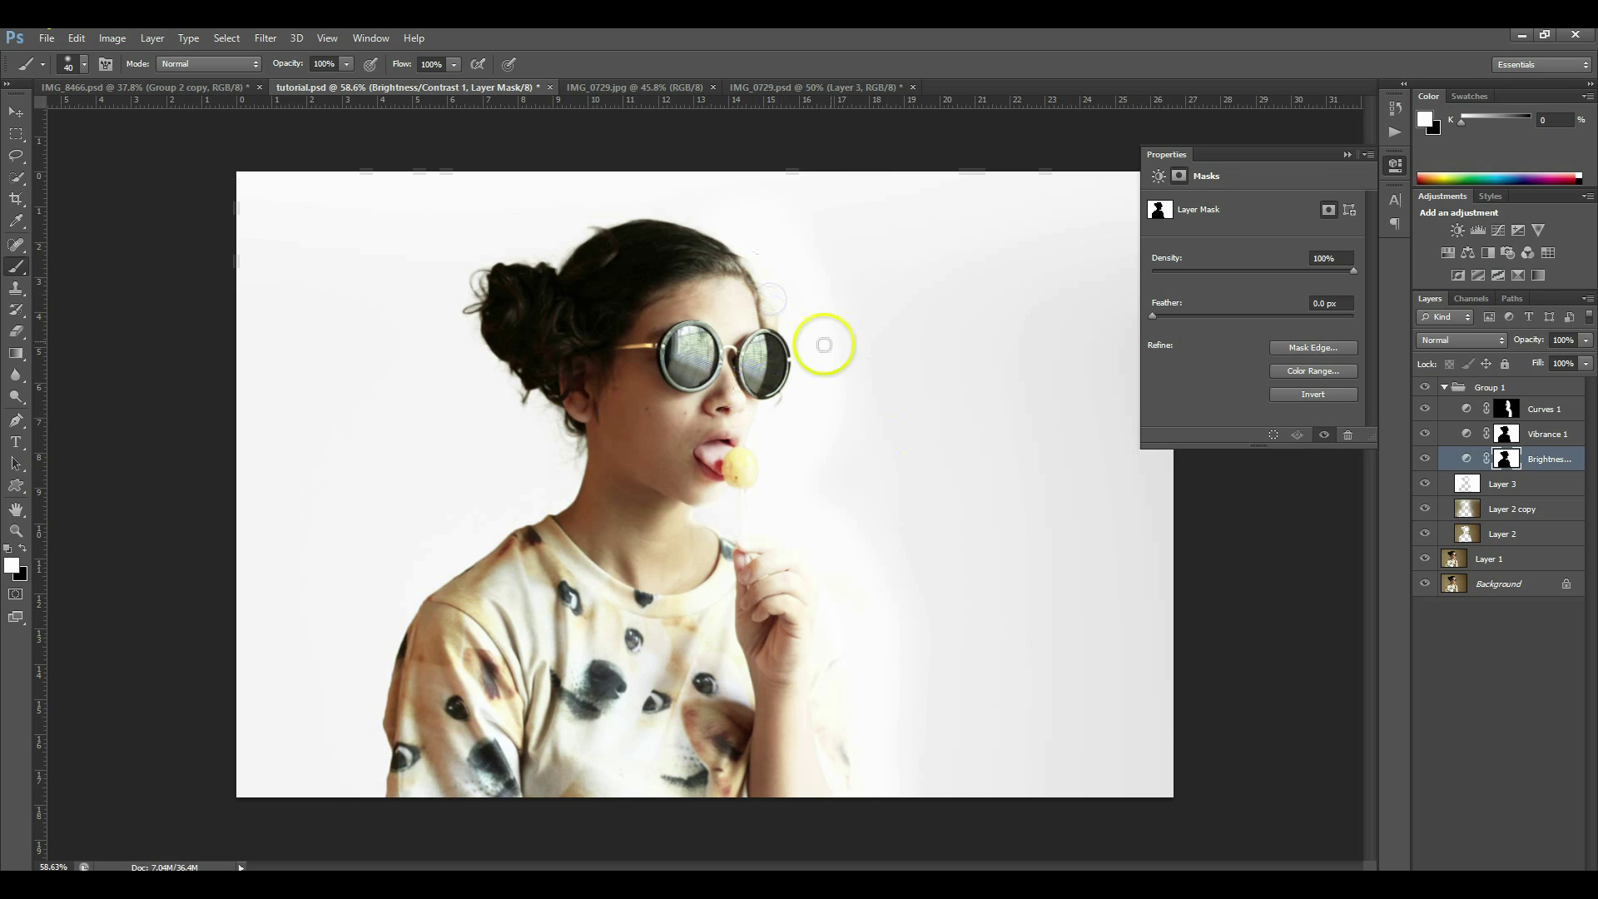
{"action": "left_click_drag", "start_coordinate": [793, 350], "coordinate": [787, 413]}
{"action": "scroll", "coordinate": [861, 417], "scroll_direction": "down", "scroll_amount": 2}
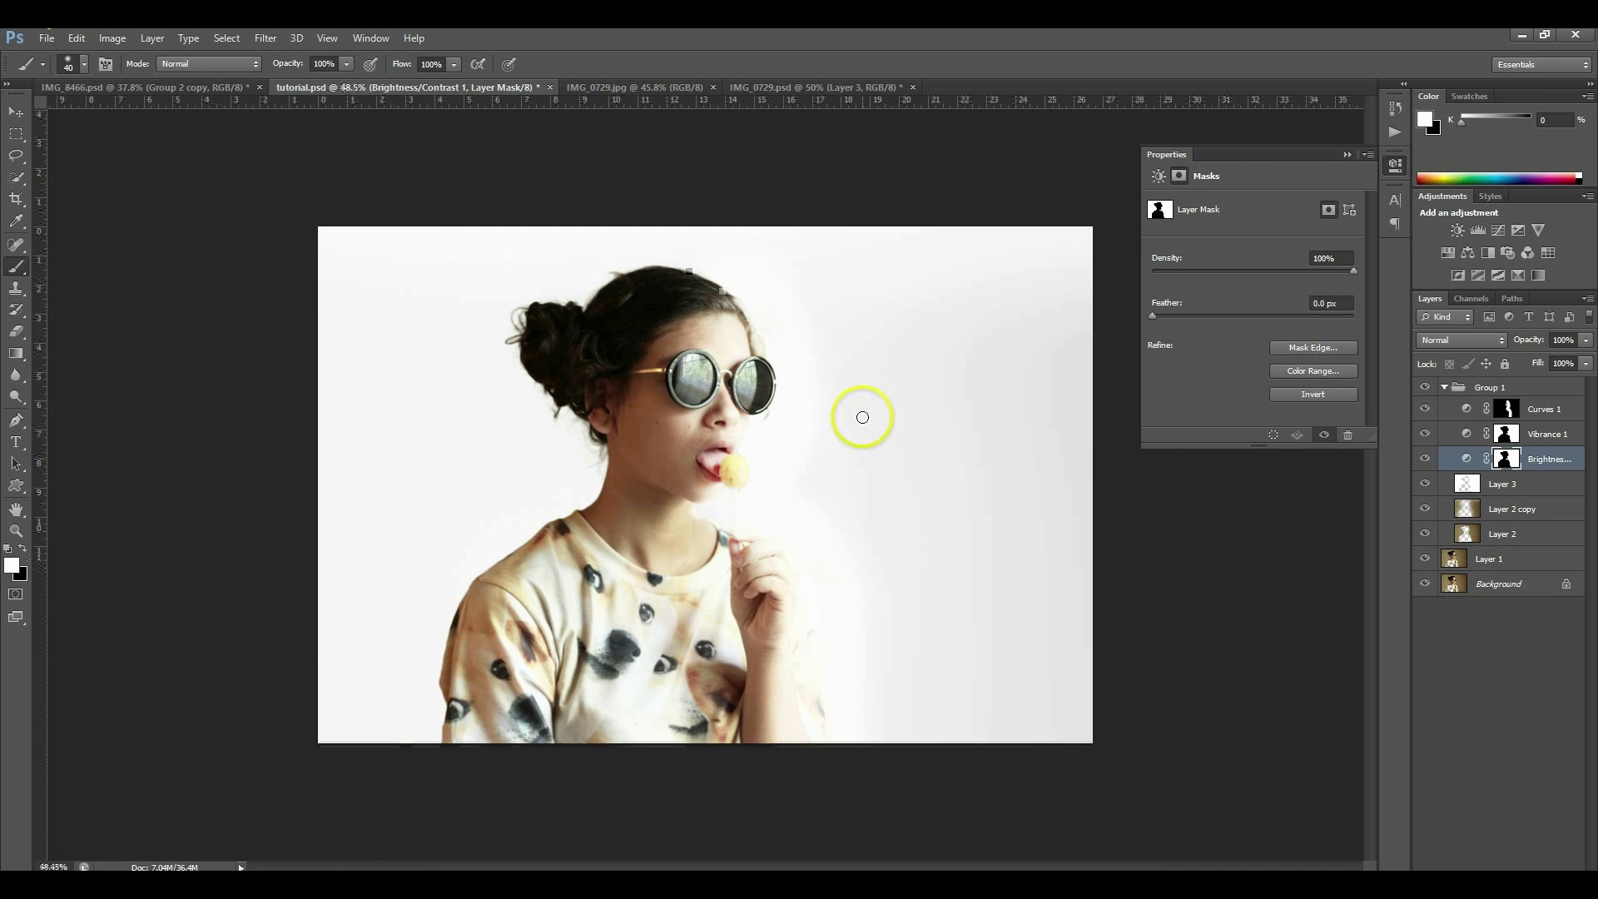
{"action": "scroll", "coordinate": [862, 417], "scroll_direction": "up", "scroll_amount": 4}
{"action": "scroll", "coordinate": [793, 429], "scroll_direction": "down", "scroll_amount": 1}
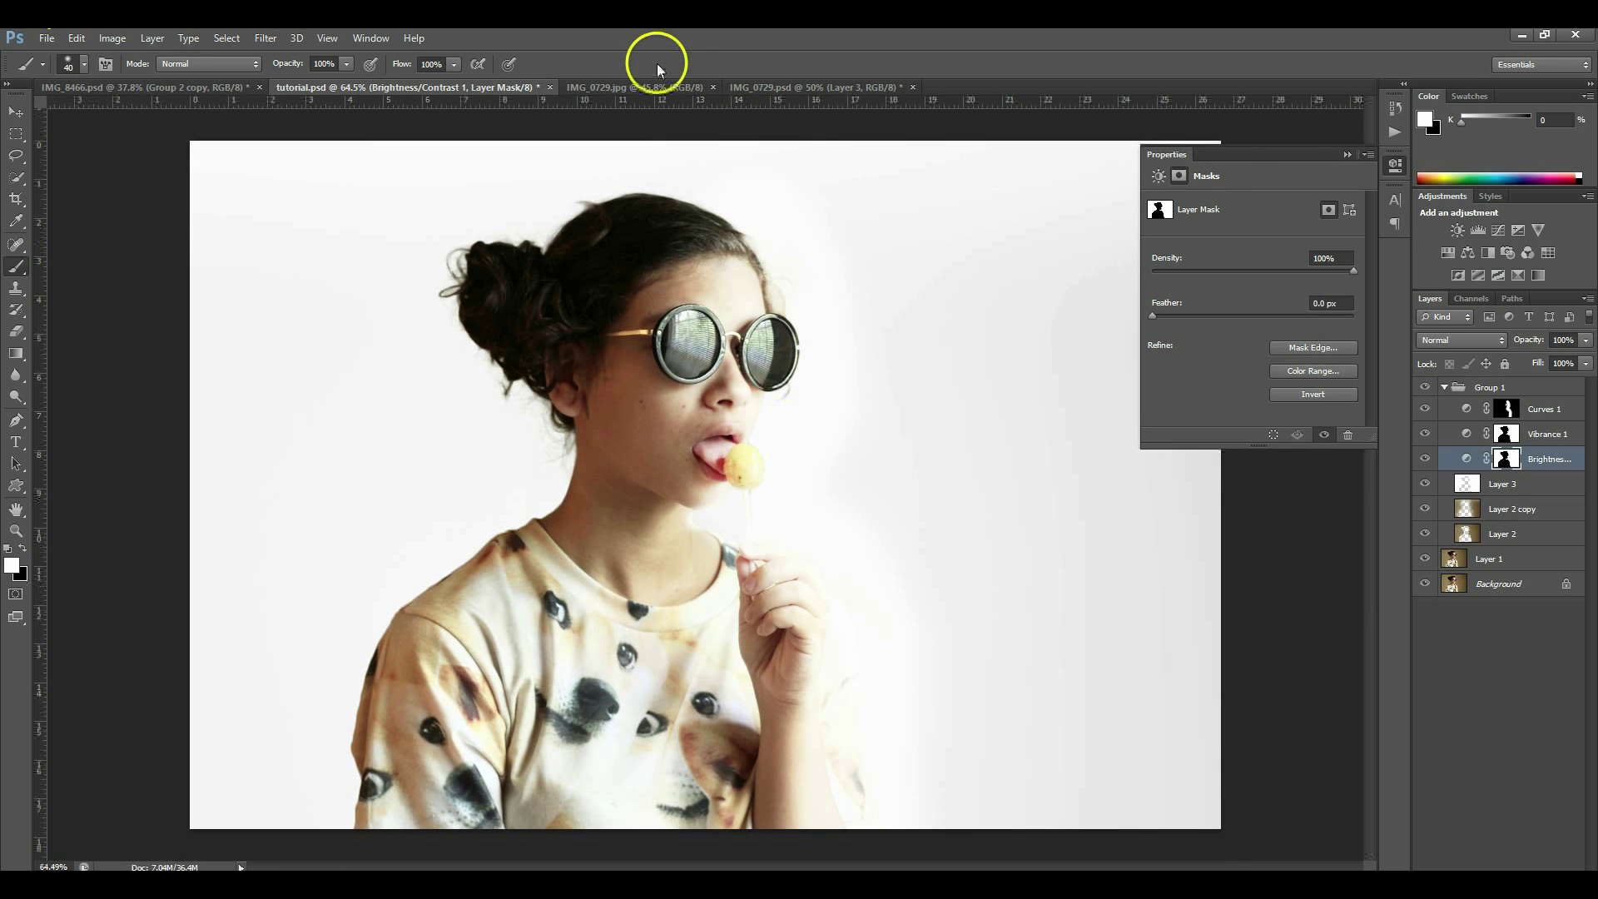
Step: Switch to IMG_0729.jpg and examine the sunglass lenses and the face in the finished version
{"action": "left_click", "coordinate": [644, 87]}
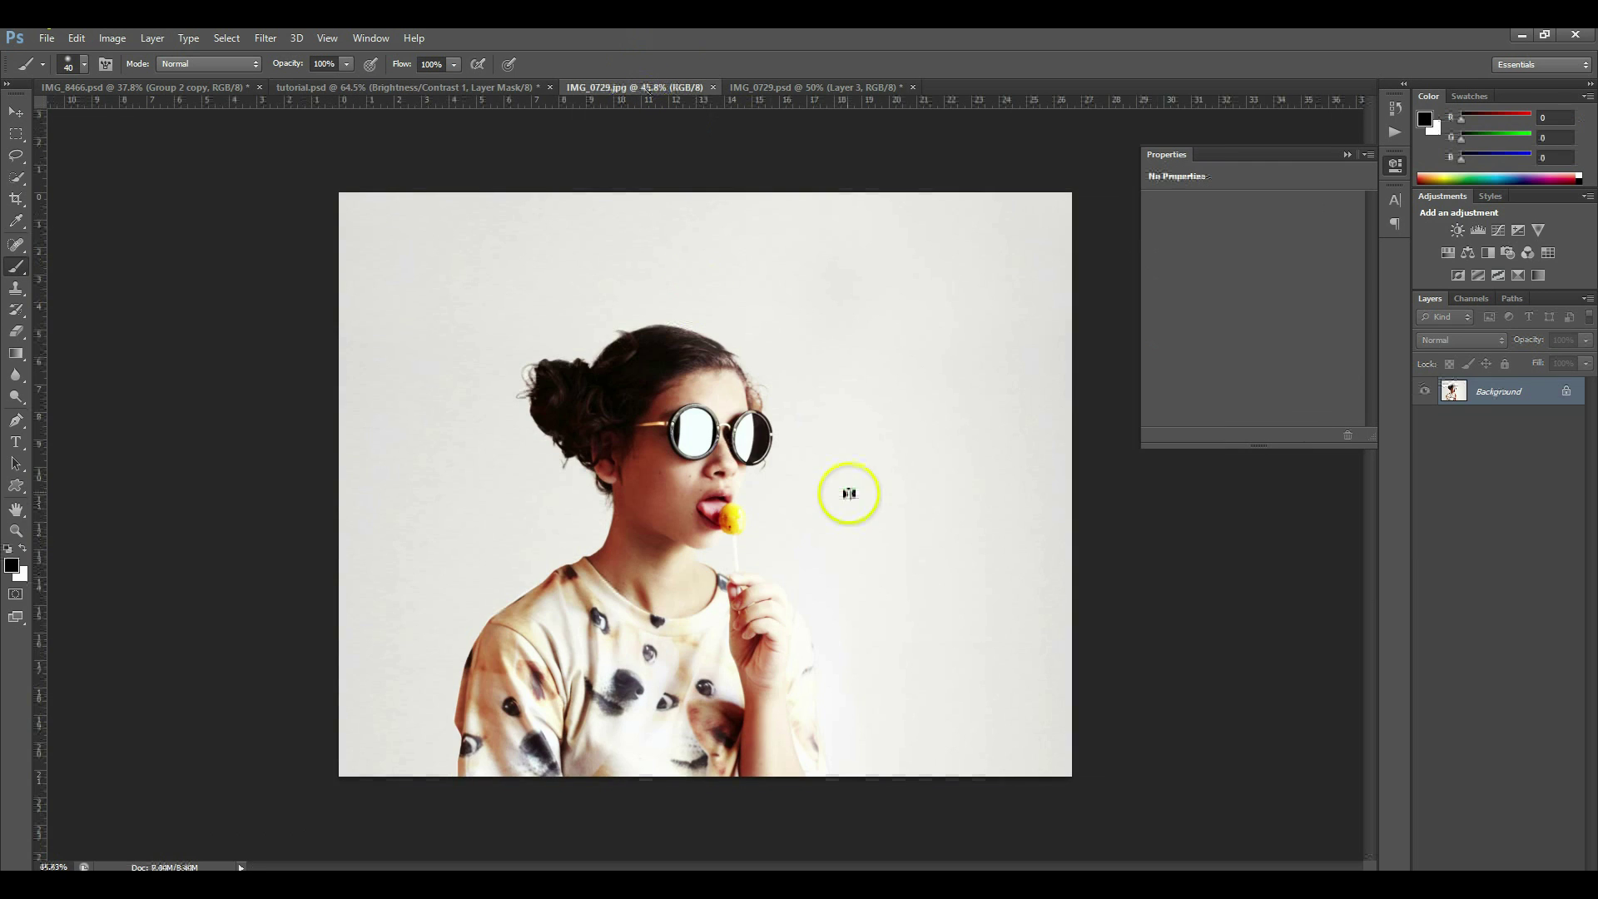
{"action": "scroll", "coordinate": [772, 459], "scroll_direction": "up", "scroll_amount": 2}
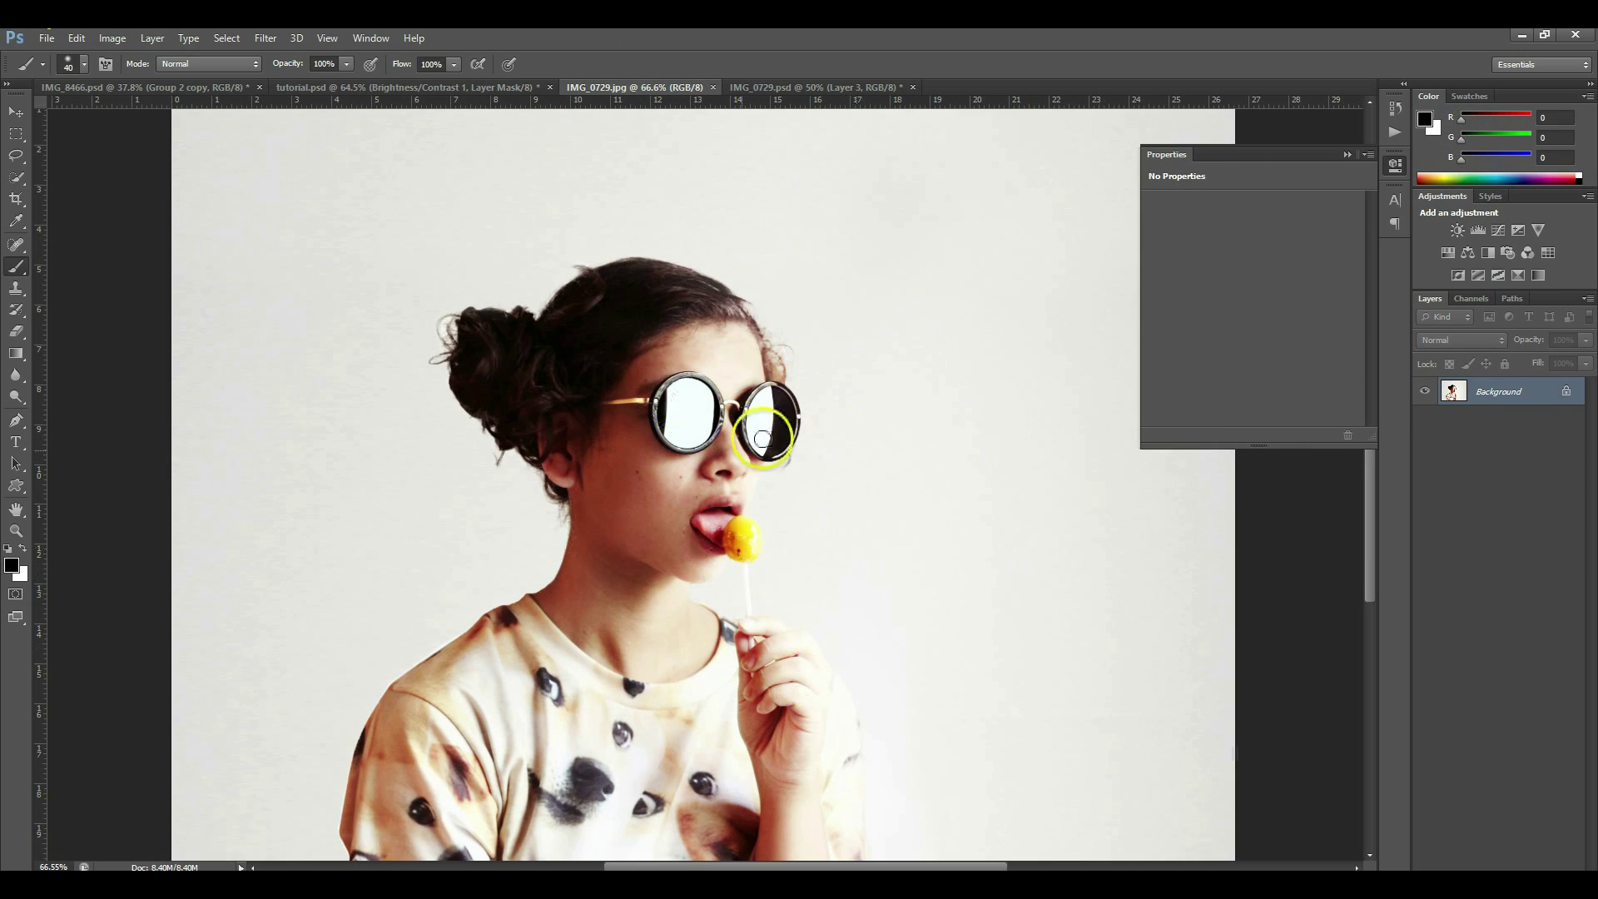
{"action": "scroll", "coordinate": [759, 514], "scroll_direction": "down", "scroll_amount": 1}
{"action": "scroll", "coordinate": [720, 427], "scroll_direction": "up", "scroll_amount": 1}
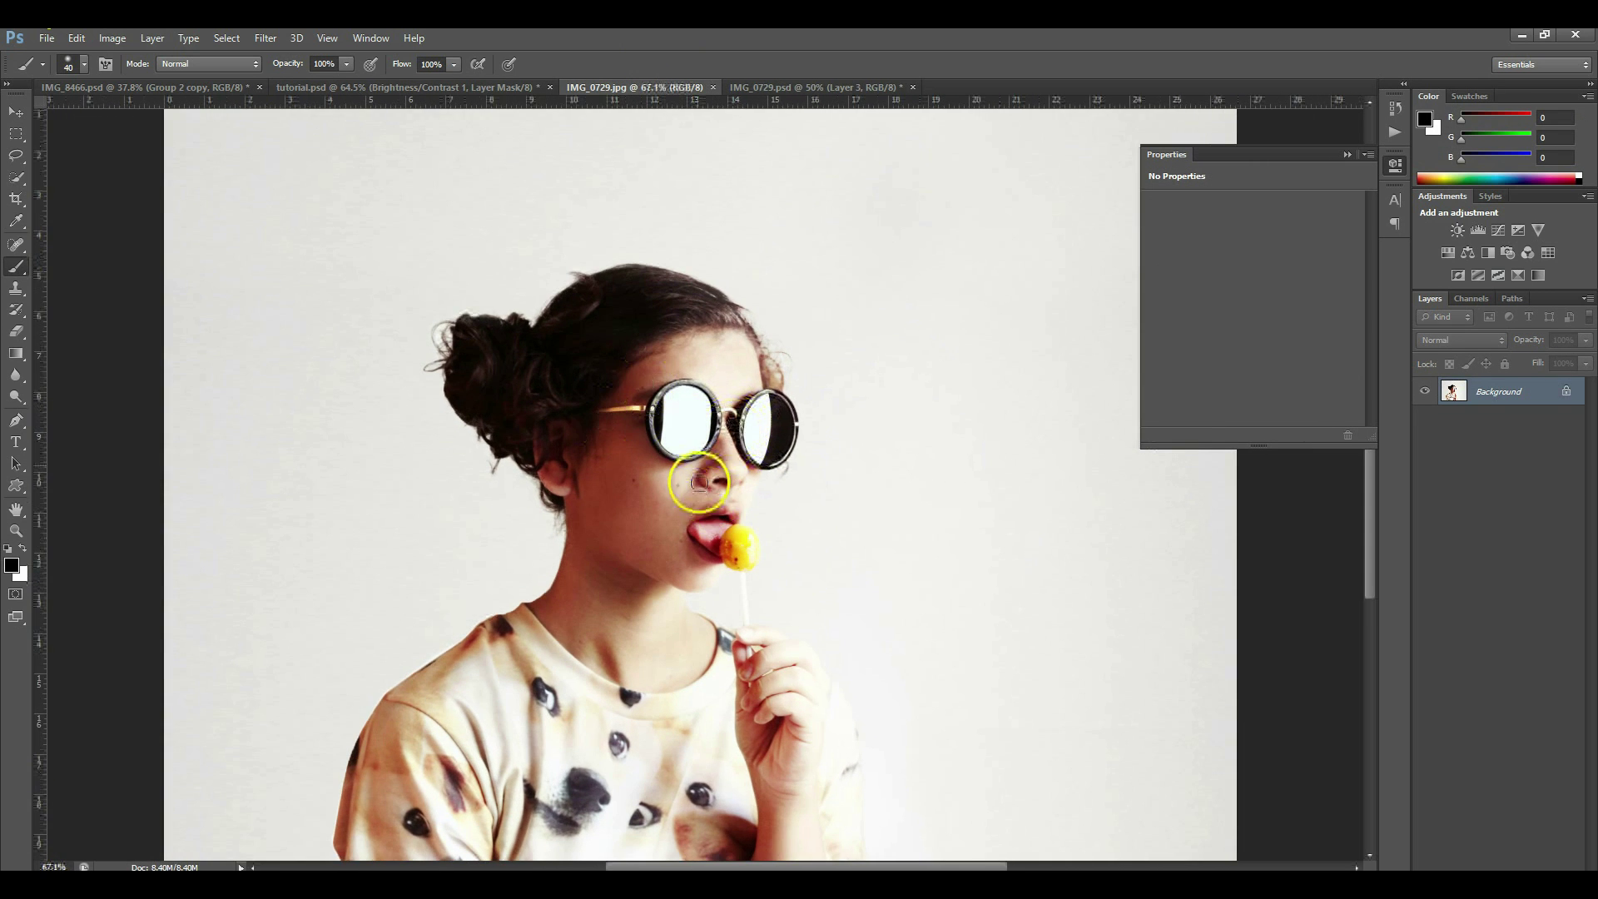
{"action": "scroll", "coordinate": [681, 424], "scroll_direction": "up", "scroll_amount": 1}
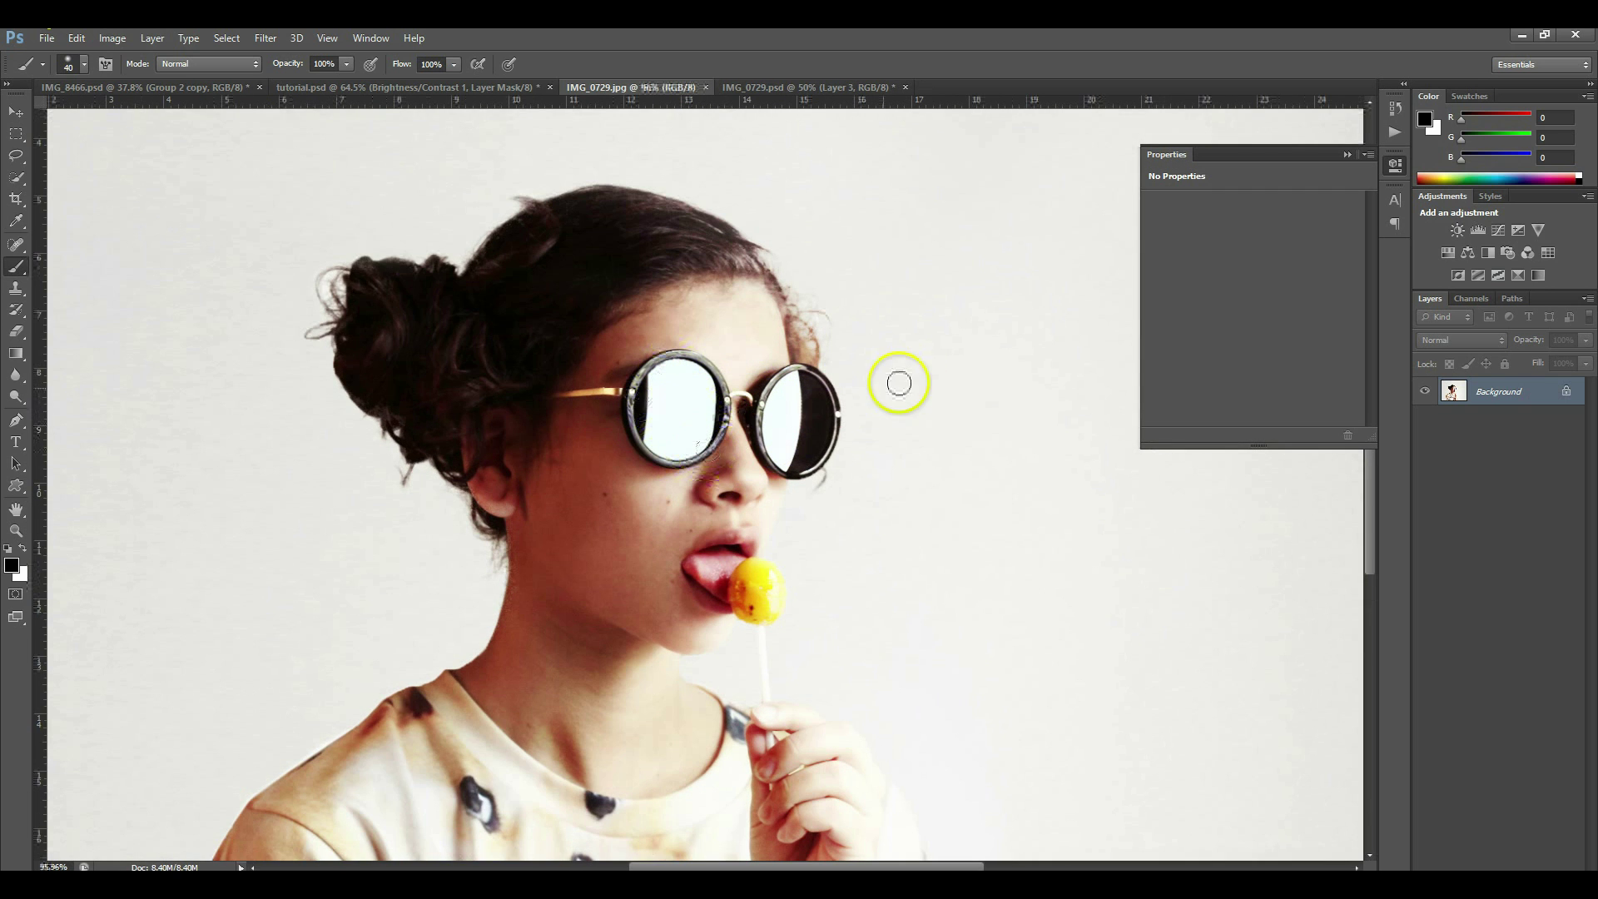
Step: Return to tutorial.psd, add a new layer above Curves 1 and dab white on the lens nearer the ear
{"action": "left_click", "coordinate": [515, 87]}
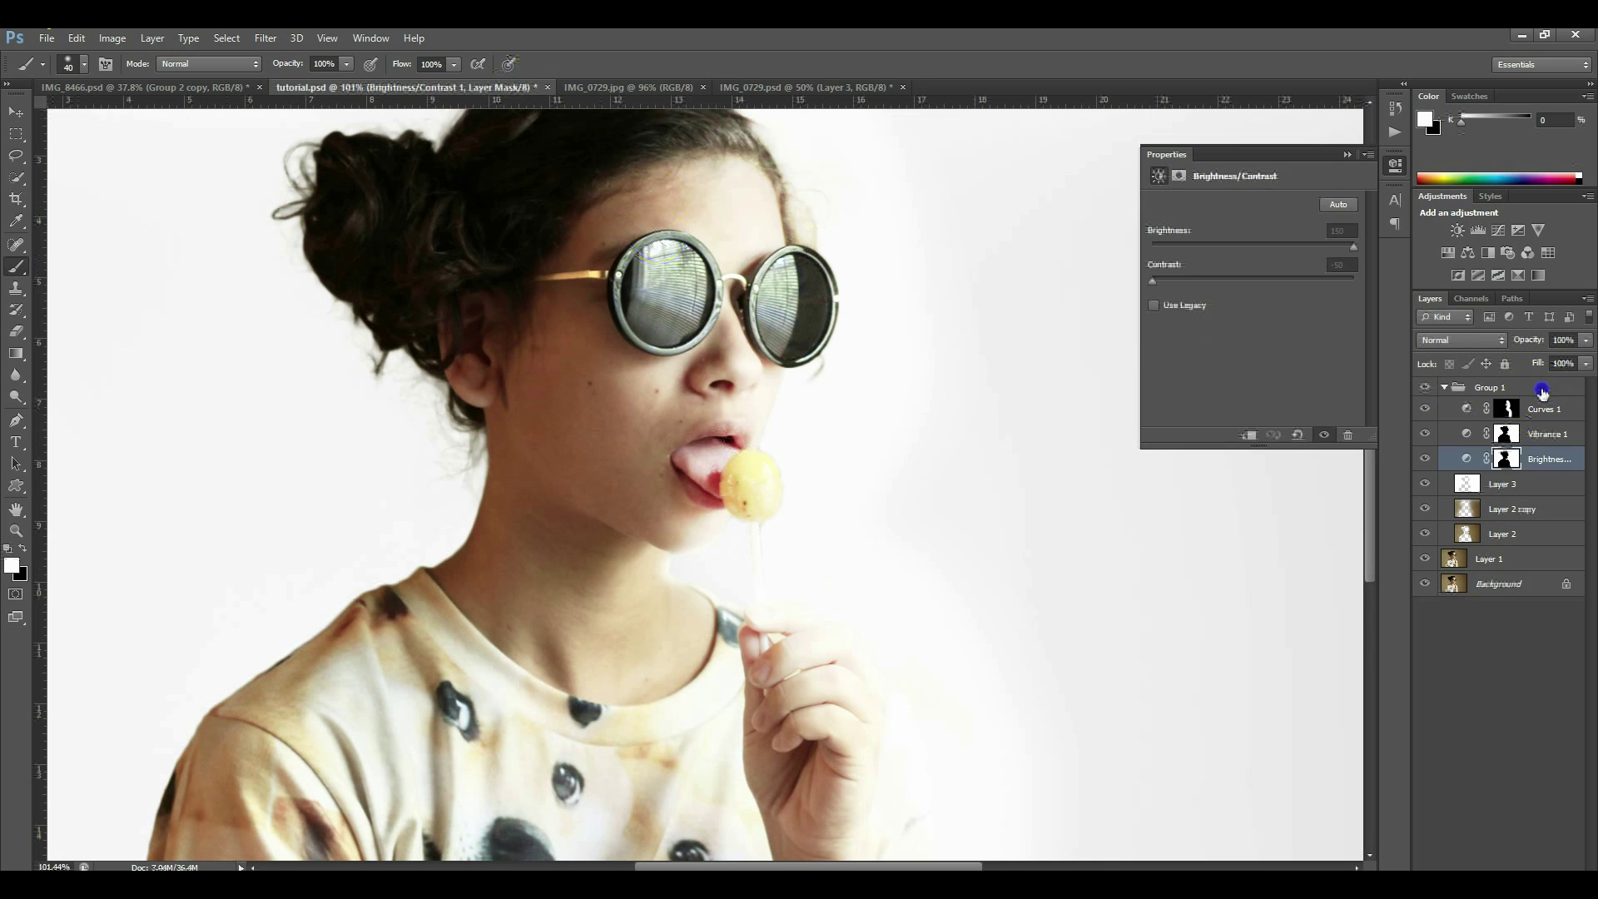
{"action": "left_click", "coordinate": [1541, 388]}
{"action": "left_click", "coordinate": [1541, 870]}
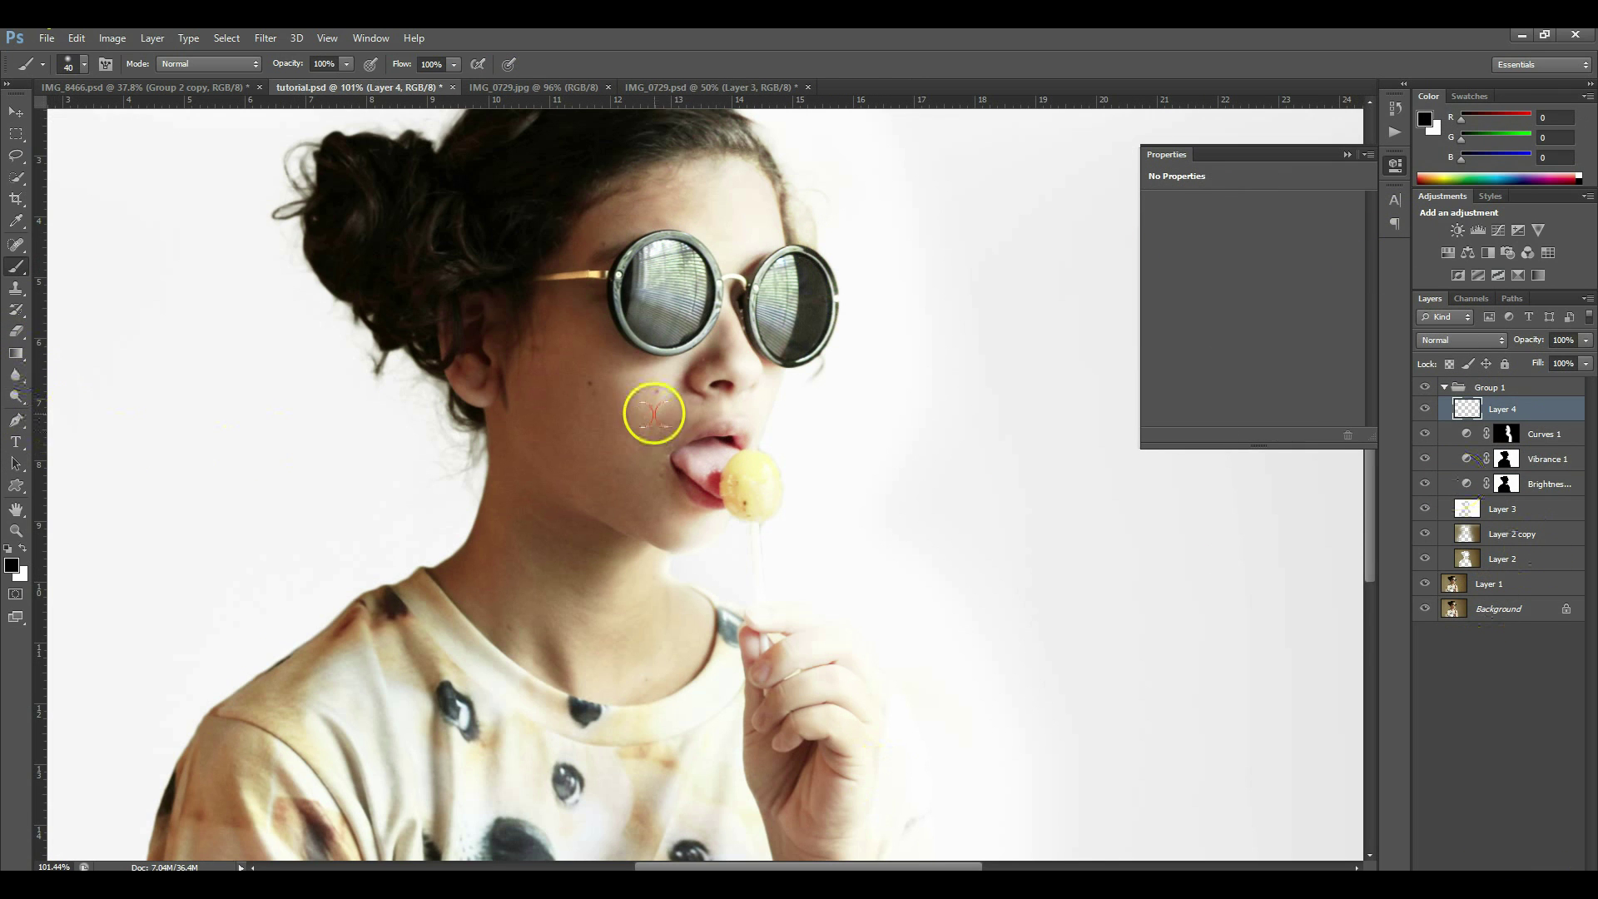
{"action": "scroll", "coordinate": [843, 331], "scroll_direction": "up", "scroll_amount": 2}
{"action": "key", "text": "x"}
{"action": "mouse_move", "coordinate": [623, 258]}
{"action": "left_mouse_down"}
{"action": "mouse_move", "coordinate": [616, 275]}
{"action": "mouse_move", "coordinate": [621, 258]}
{"action": "left_mouse_up"}
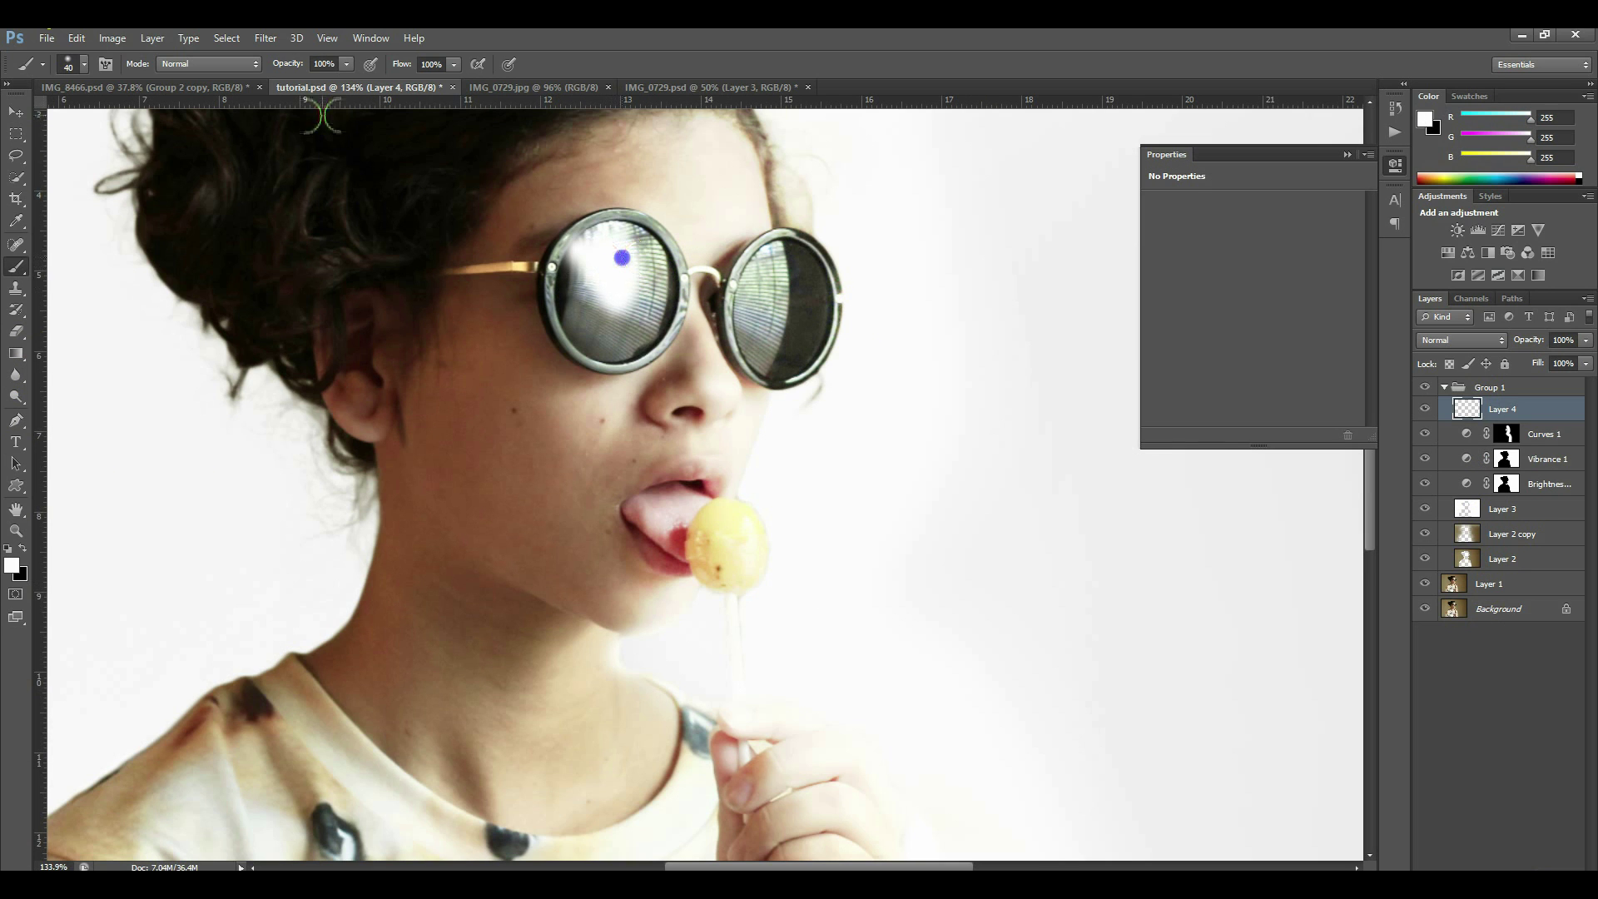
Step: Adjust the brush and try painting white reflections over both sunglass lenses on the new layer
{"action": "left_click", "coordinate": [79, 62]}
{"action": "left_click", "coordinate": [169, 189]}
{"action": "left_click", "coordinate": [645, 265]}
{"action": "left_click_drag", "start_coordinate": [645, 265], "coordinate": [644, 275]}
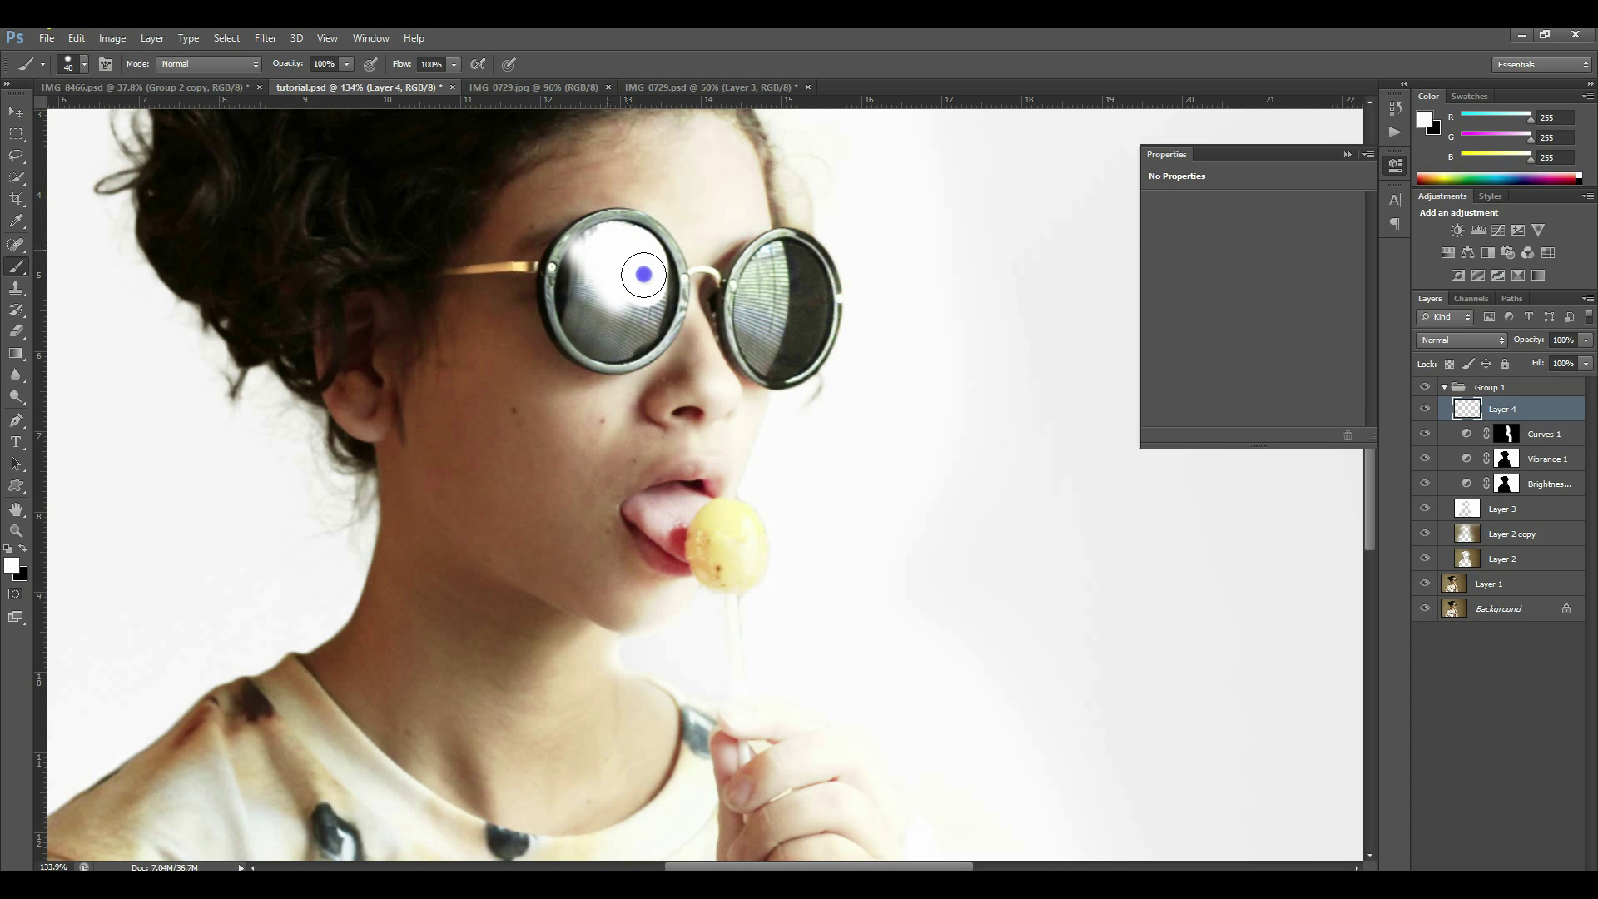
{"action": "mouse_move", "coordinate": [599, 273]}
{"action": "left_mouse_down"}
{"action": "mouse_move", "coordinate": [582, 313]}
{"action": "mouse_move", "coordinate": [638, 272]}
{"action": "mouse_move", "coordinate": [585, 332]}
{"action": "mouse_move", "coordinate": [618, 340]}
{"action": "mouse_move", "coordinate": [642, 282]}
{"action": "mouse_move", "coordinate": [652, 295]}
{"action": "mouse_move", "coordinate": [627, 339]}
{"action": "mouse_move", "coordinate": [605, 338]}
{"action": "left_mouse_up"}
{"action": "left_click_drag", "start_coordinate": [782, 292], "coordinate": [768, 264]}
Step: Try a black stroke over the farther lens, undo it and discard the reflection layer
{"action": "key", "text": "x"}
{"action": "left_click_drag", "start_coordinate": [793, 213], "coordinate": [815, 280]}
{"action": "key", "text": "ctrl+z"}
{"action": "key", "text": "e"}
{"action": "left_click_drag", "start_coordinate": [1527, 418], "coordinate": [1516, 399]}
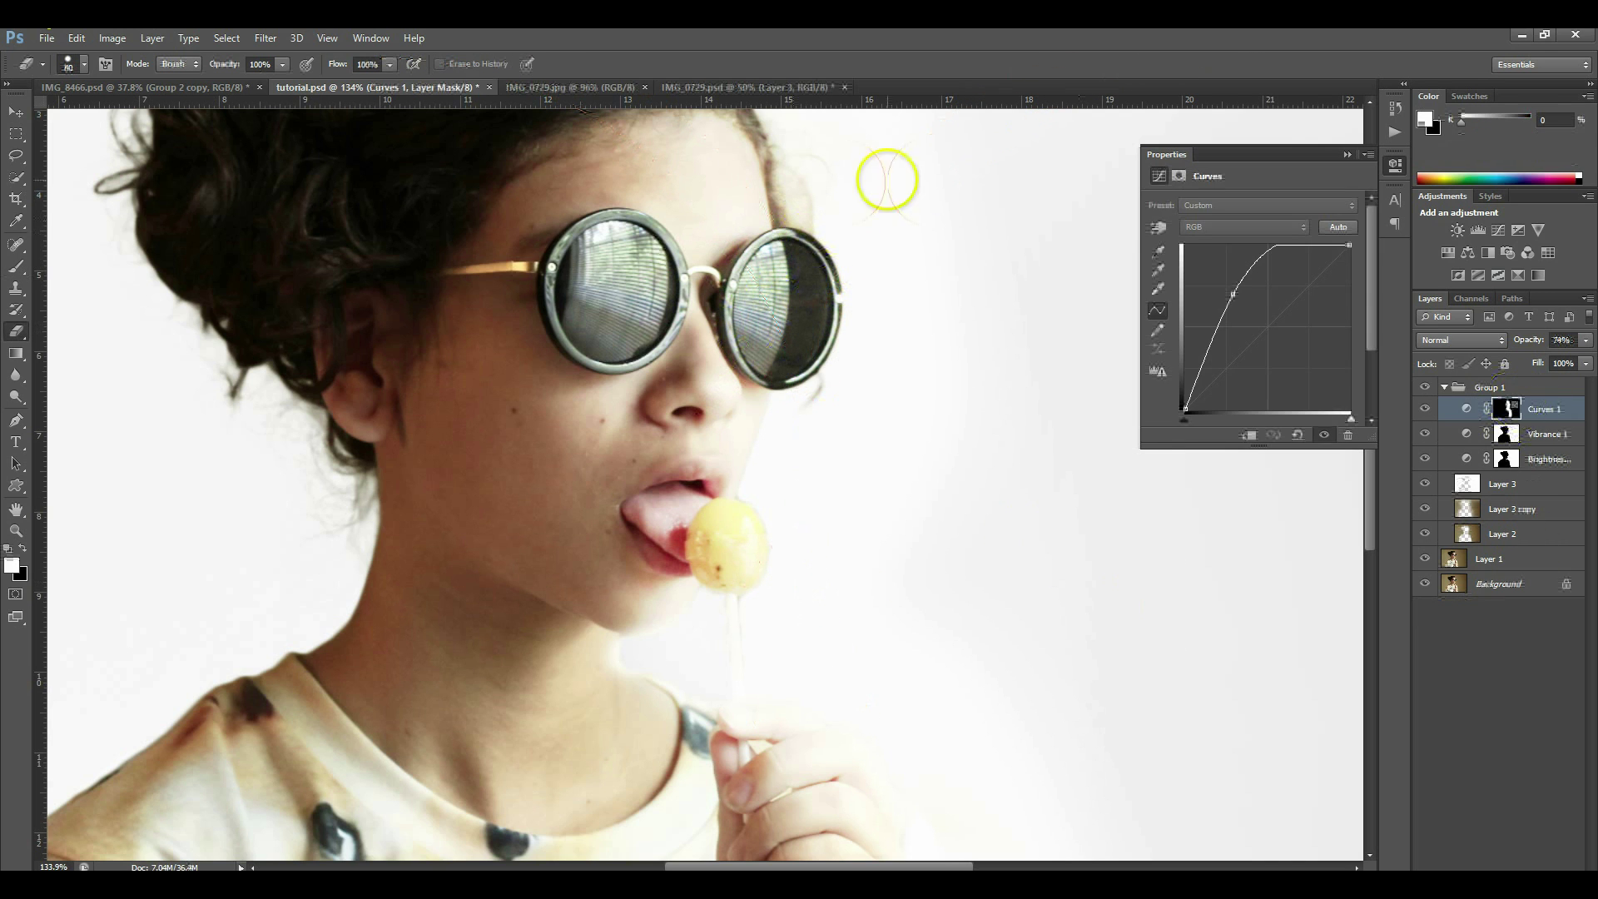
Step: Switch to IMG_0729.jpg and examine the finished portrait up close and as a whole
{"action": "left_click", "coordinate": [533, 87]}
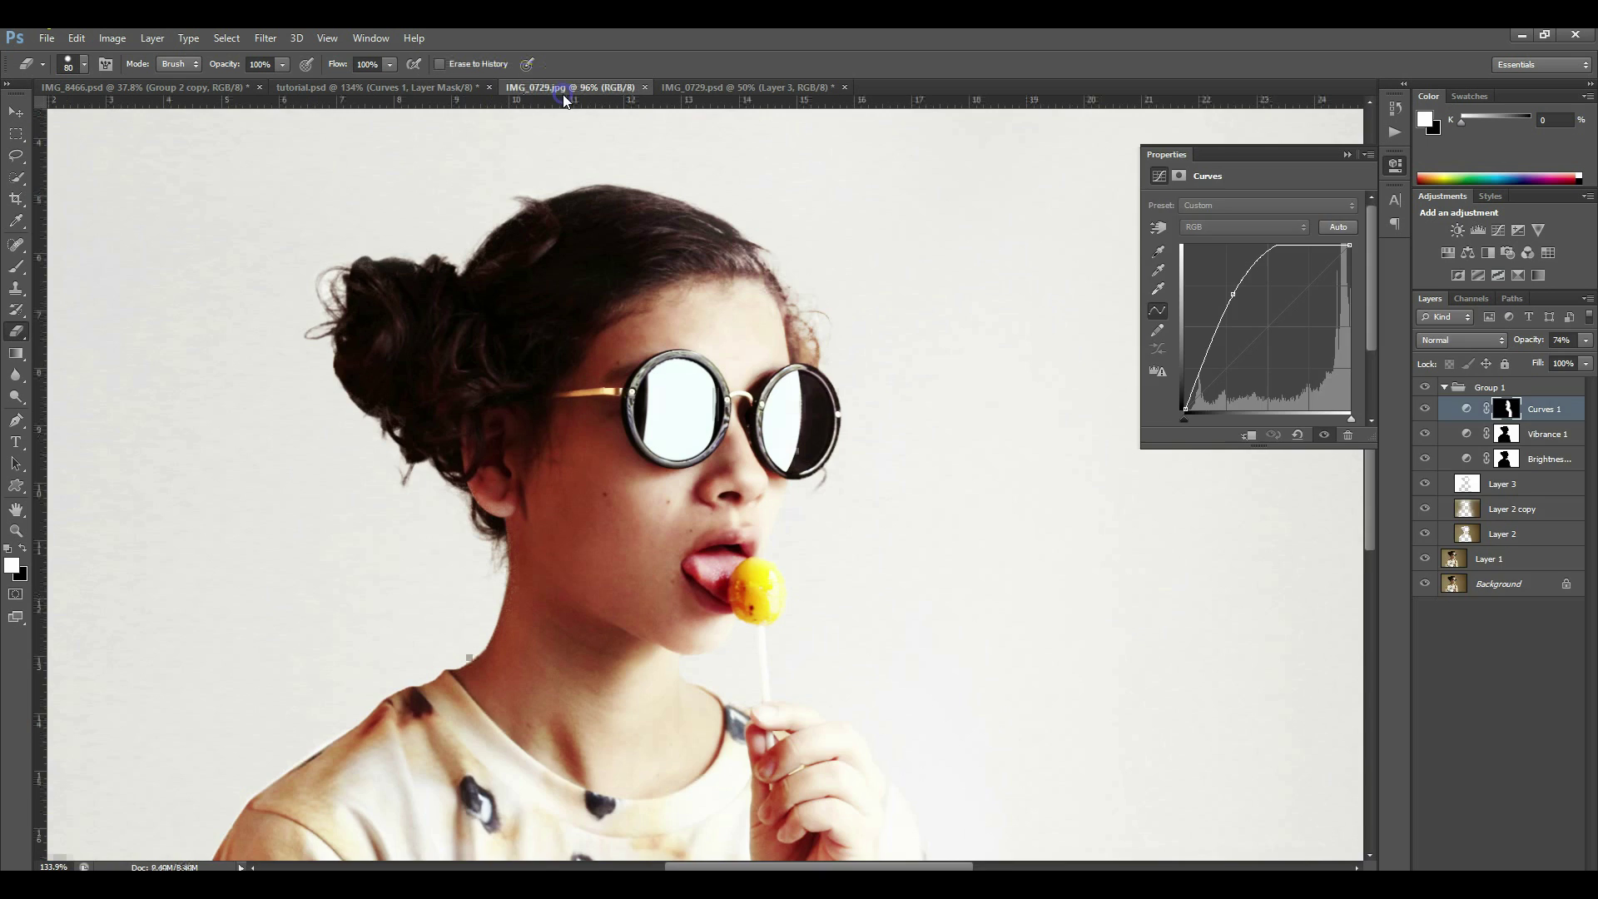
{"action": "key", "text": "ctrl+0"}
{"action": "scroll", "coordinate": [835, 461], "scroll_direction": "down", "scroll_amount": 2}
{"action": "scroll", "coordinate": [785, 485], "scroll_direction": "up", "scroll_amount": 3}
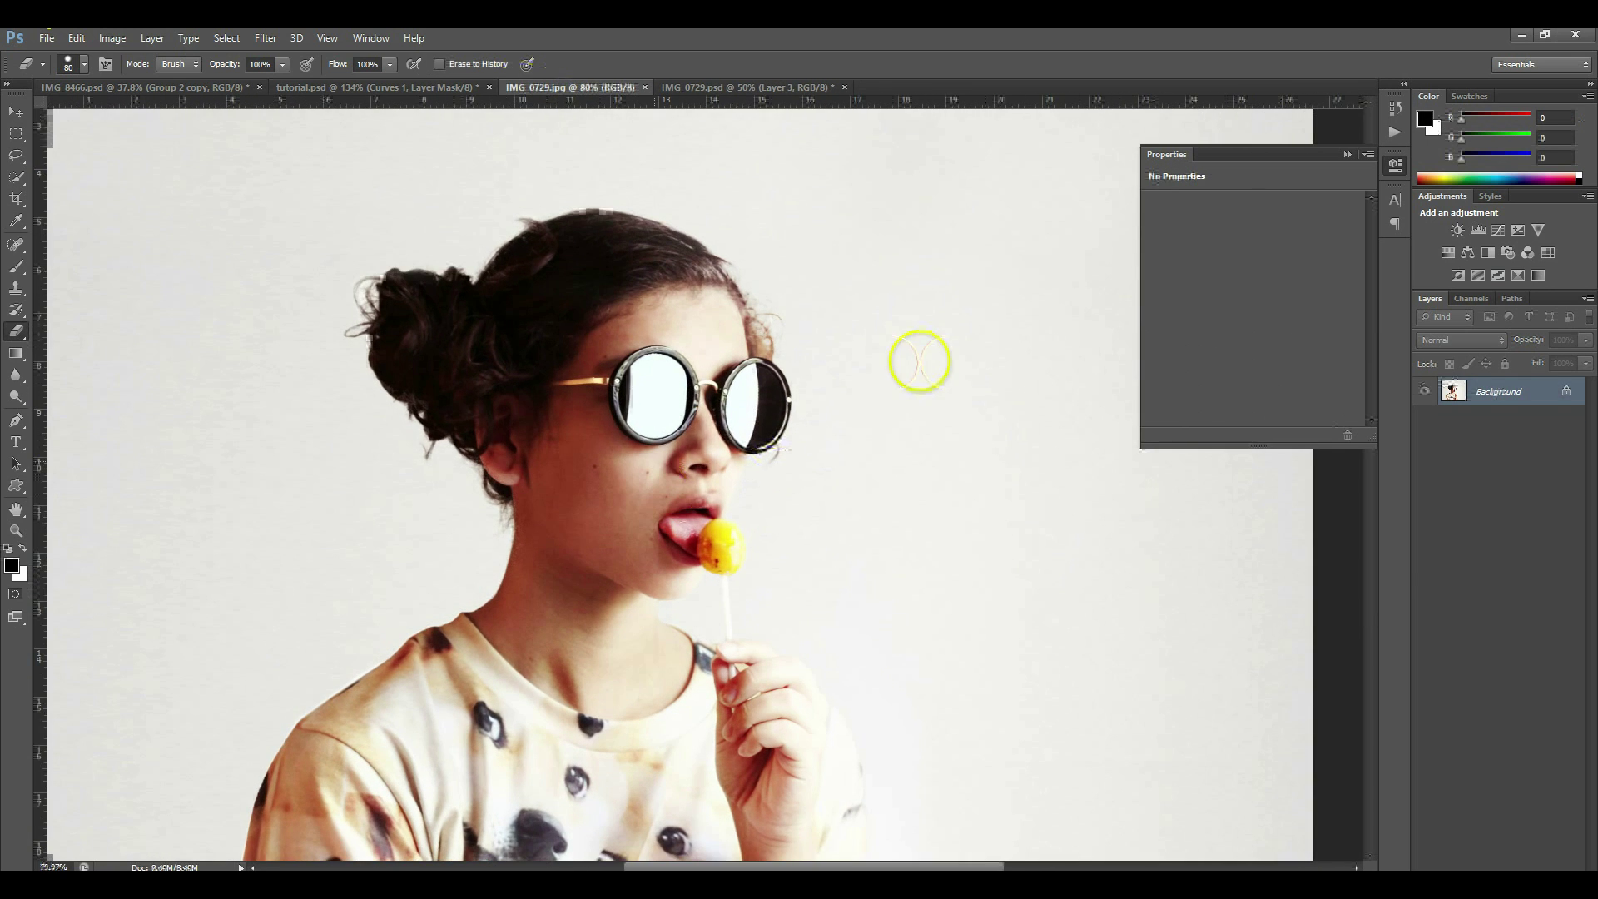
{"action": "scroll", "coordinate": [642, 663], "scroll_direction": "down", "scroll_amount": 3}
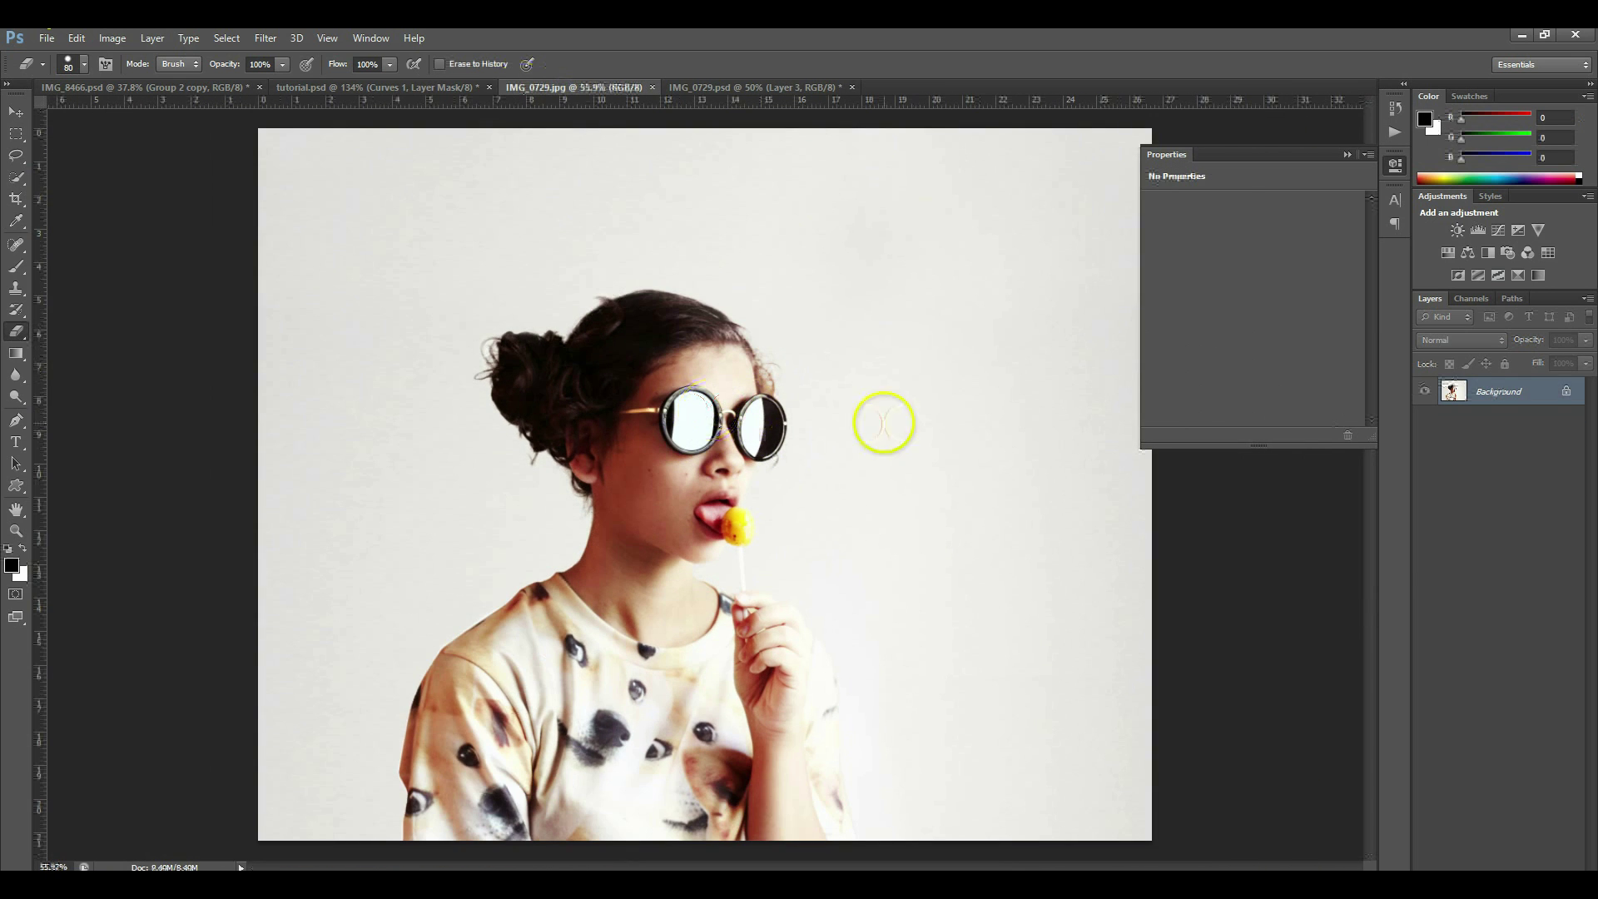
{"action": "scroll", "coordinate": [658, 475], "scroll_direction": "down", "scroll_amount": 1}
{"action": "scroll", "coordinate": [669, 480], "scroll_direction": "up", "scroll_amount": 1}
{"action": "scroll", "coordinate": [699, 475], "scroll_direction": "down", "scroll_amount": 1}
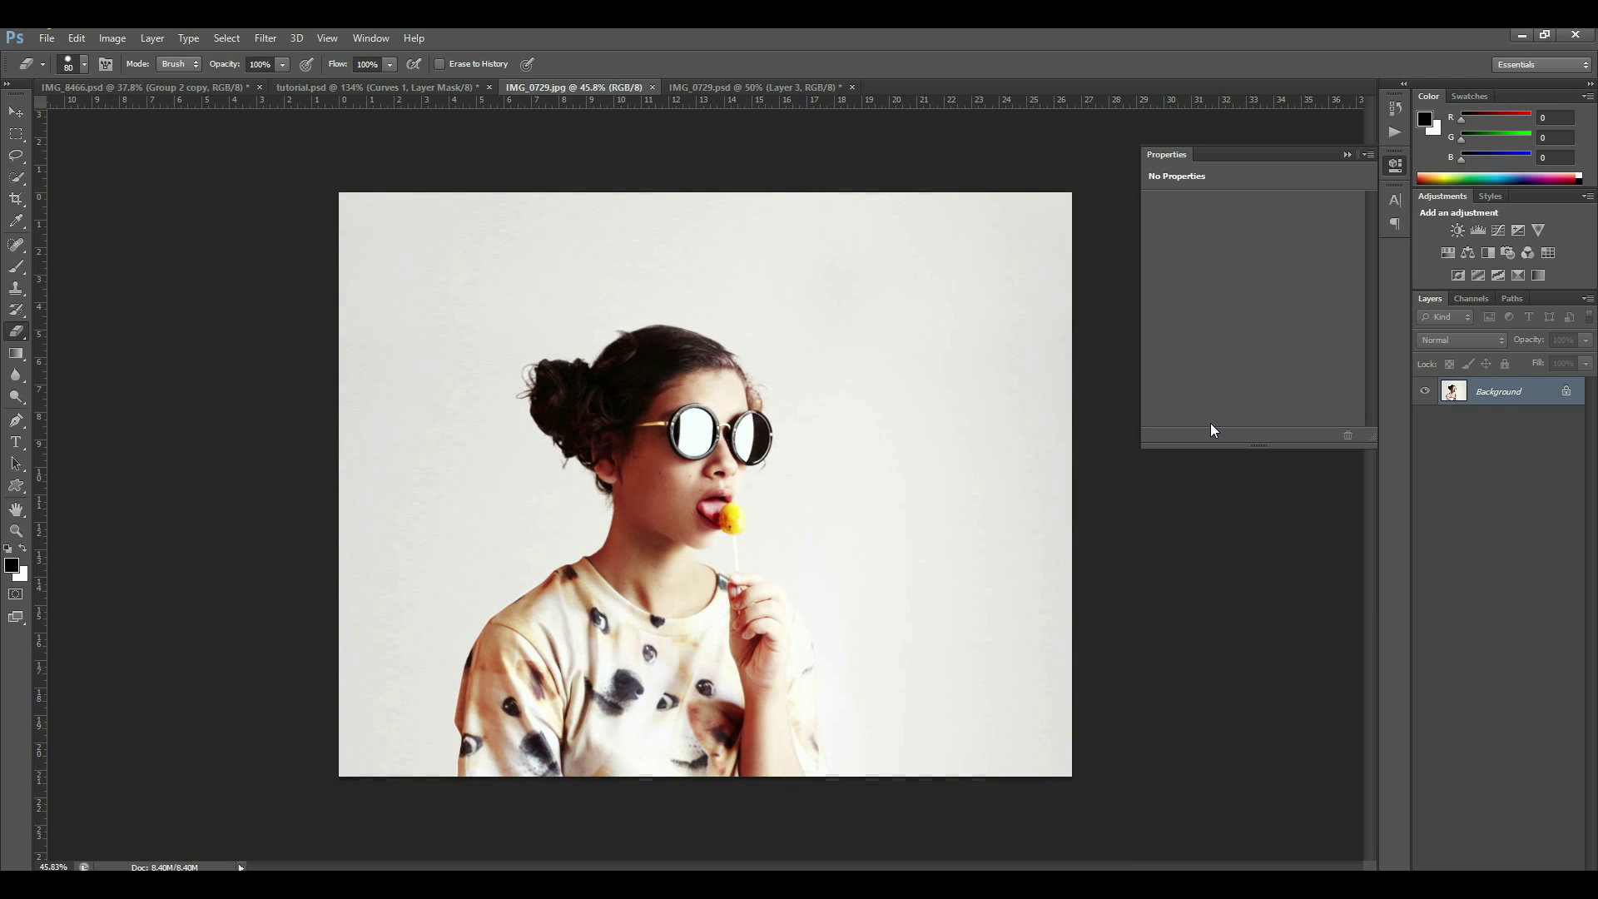